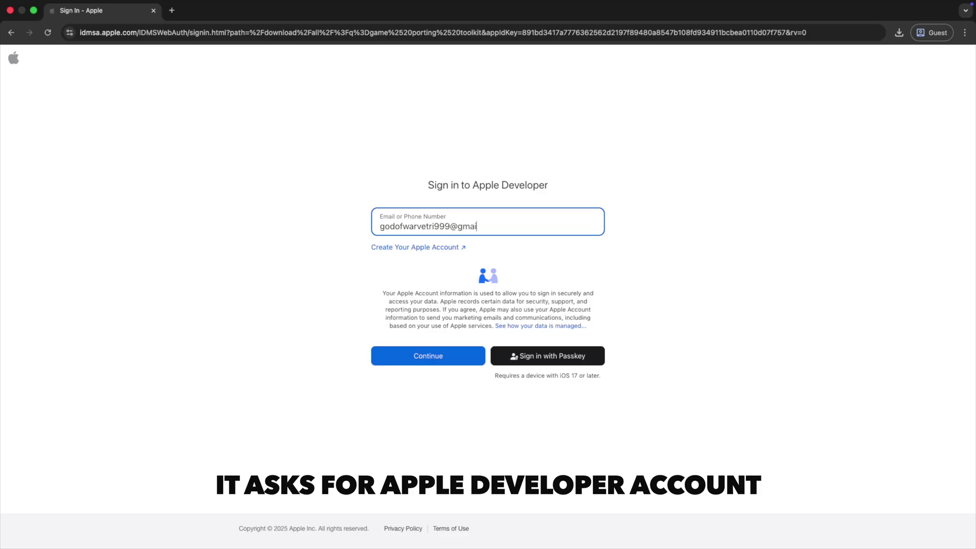
Submit the account e-mail and password, enter the six-digit verification code, and trust this browser.
key(Return)
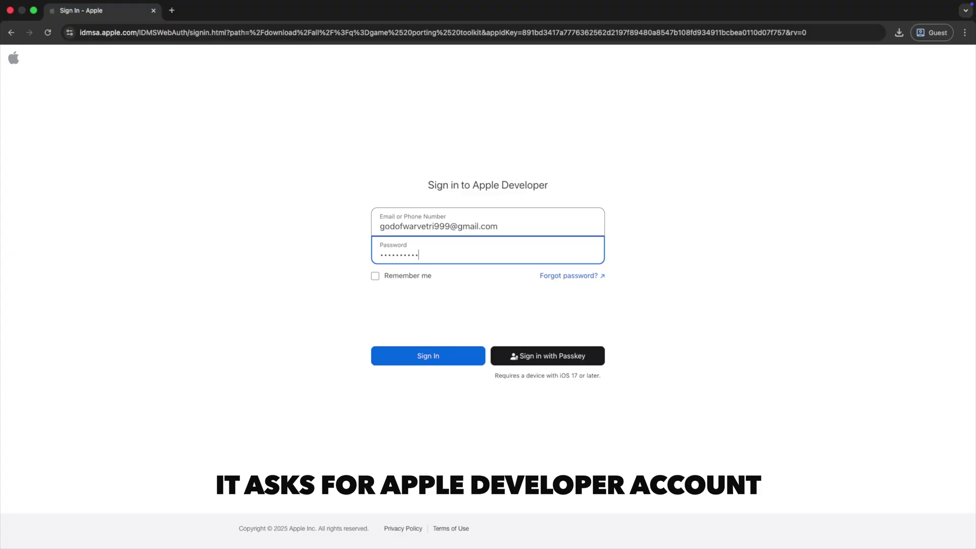
key(Return)
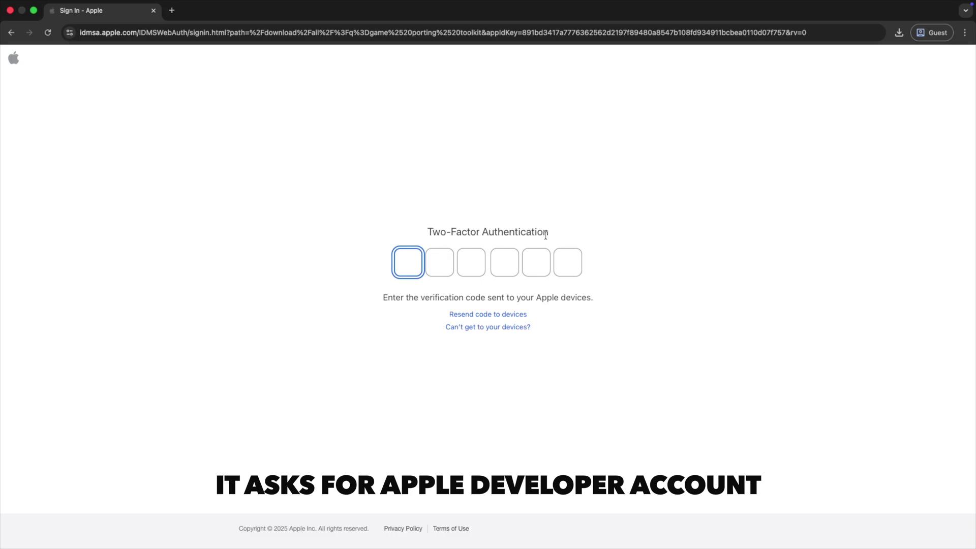
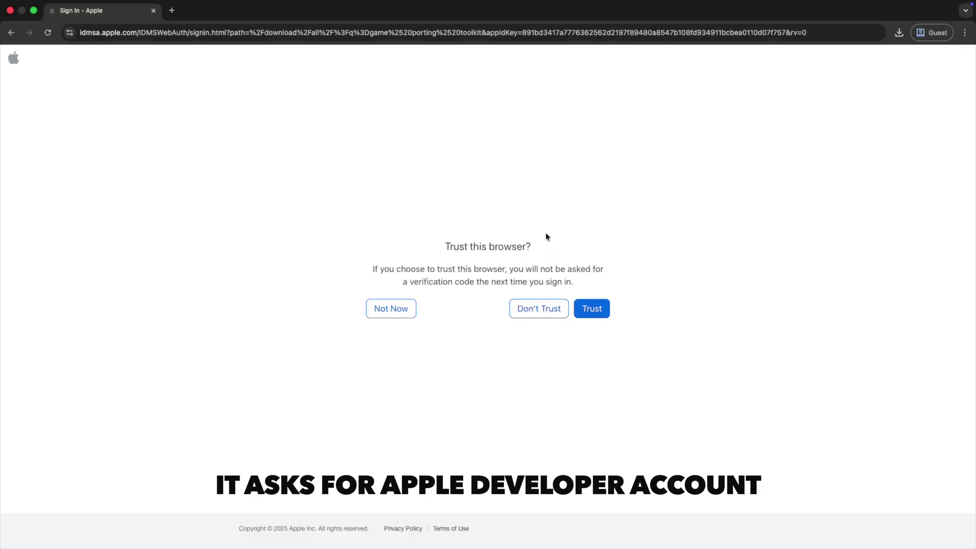
click(588, 314)
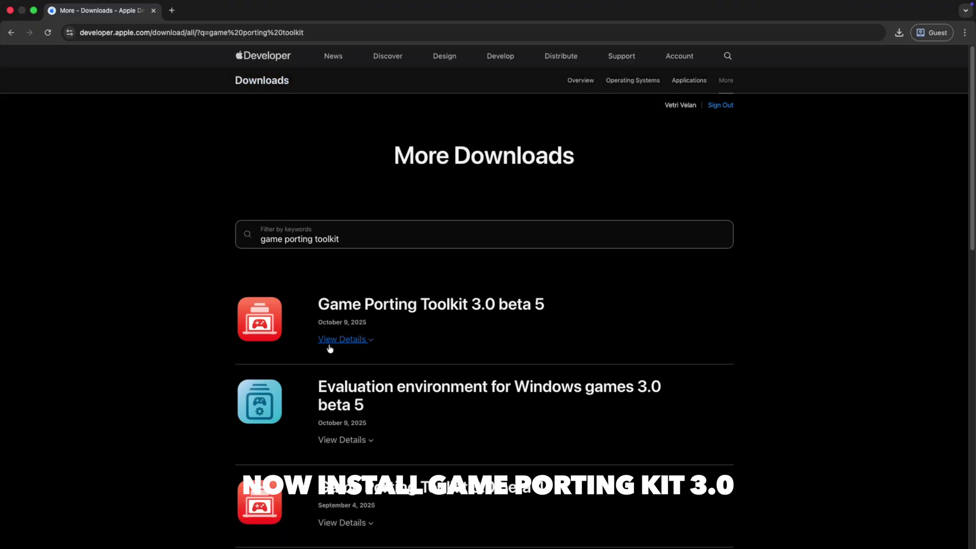
Save Game Porting Toolkit 3.0 beta 5.dmg to Downloads and open it from Chrome's download list.
scroll(327, 339, down, 2)
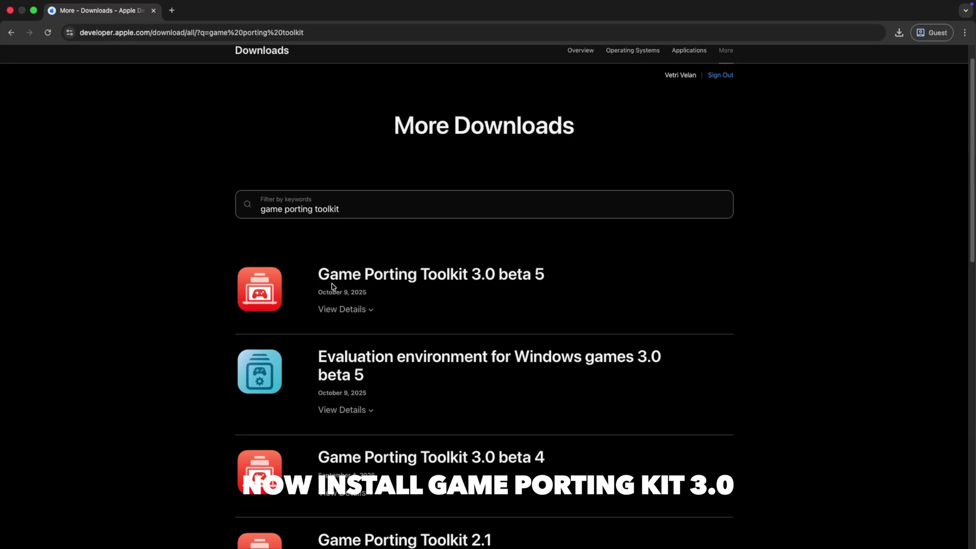
click(355, 310)
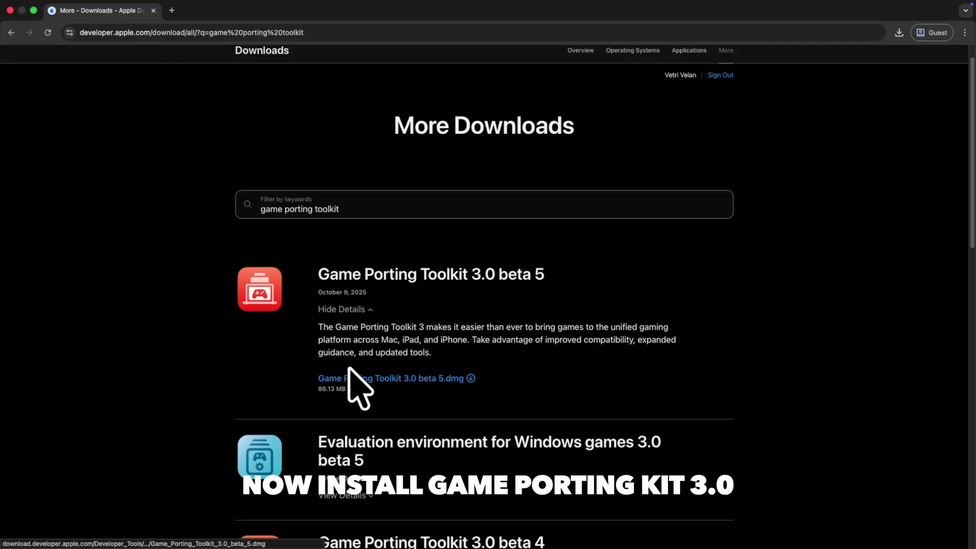
click(384, 379)
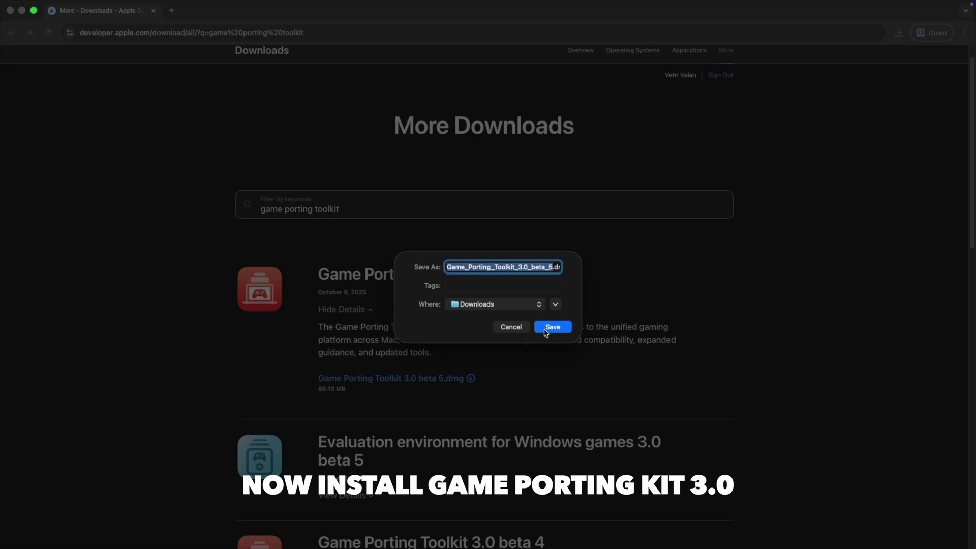
click(543, 330)
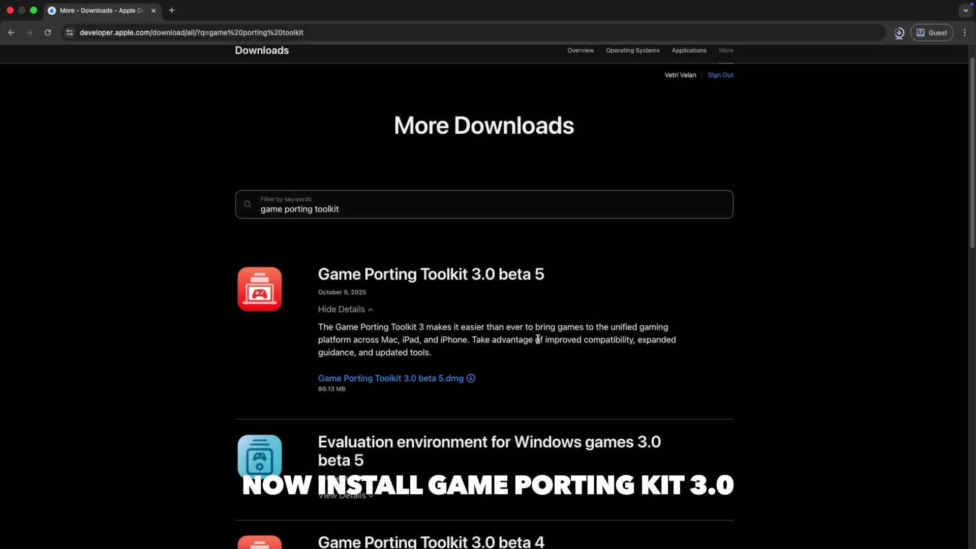
click(899, 33)
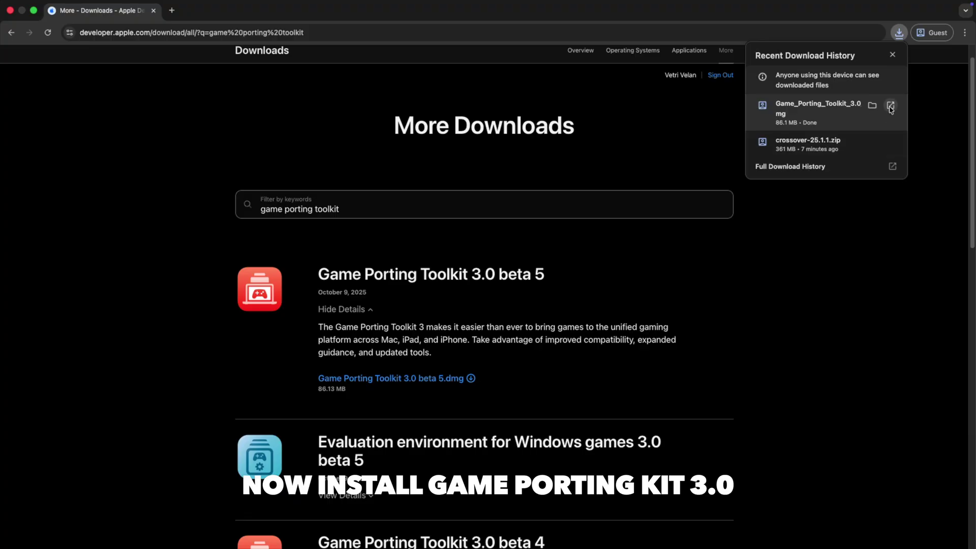
click(890, 107)
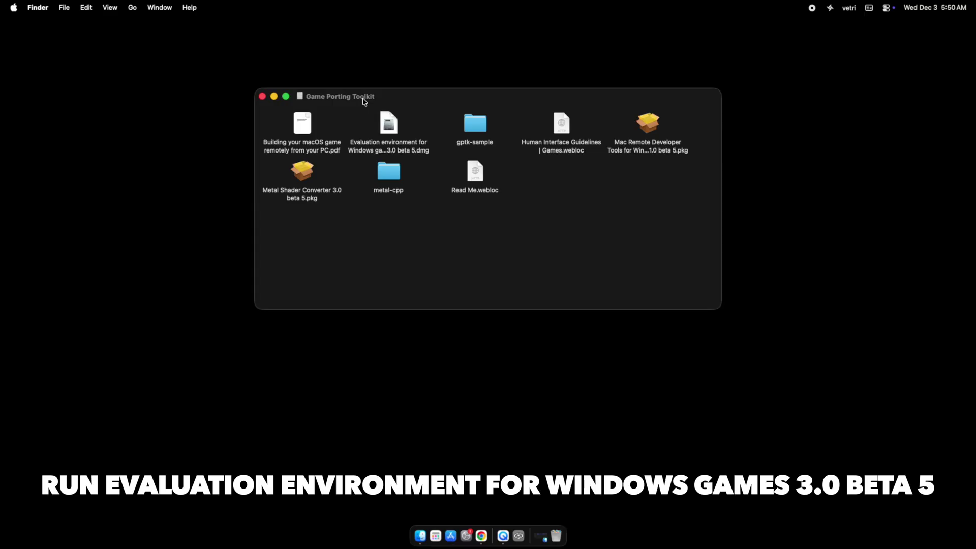
Mount the Evaluation environment for Windows games disk image and agree to its licence.
drag(364, 100, 447, 211)
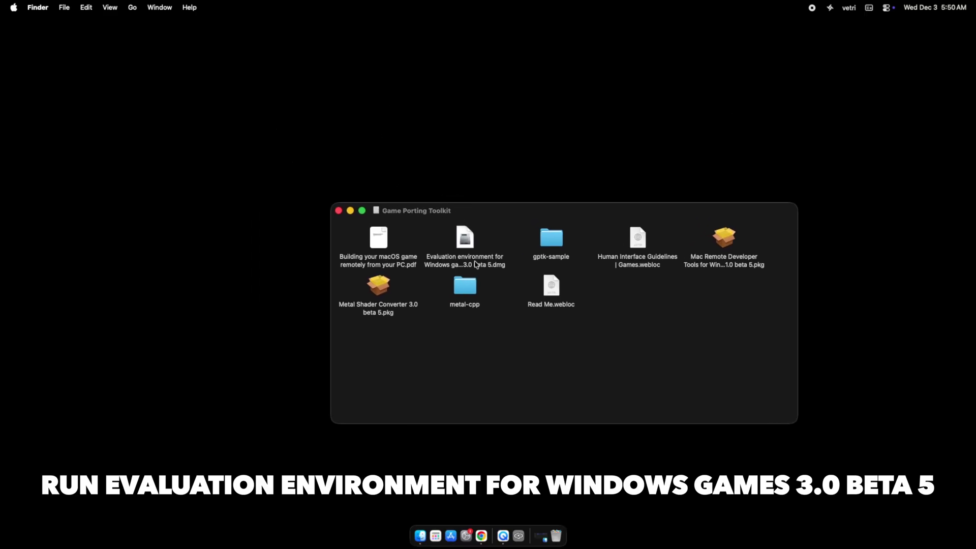
click(467, 243)
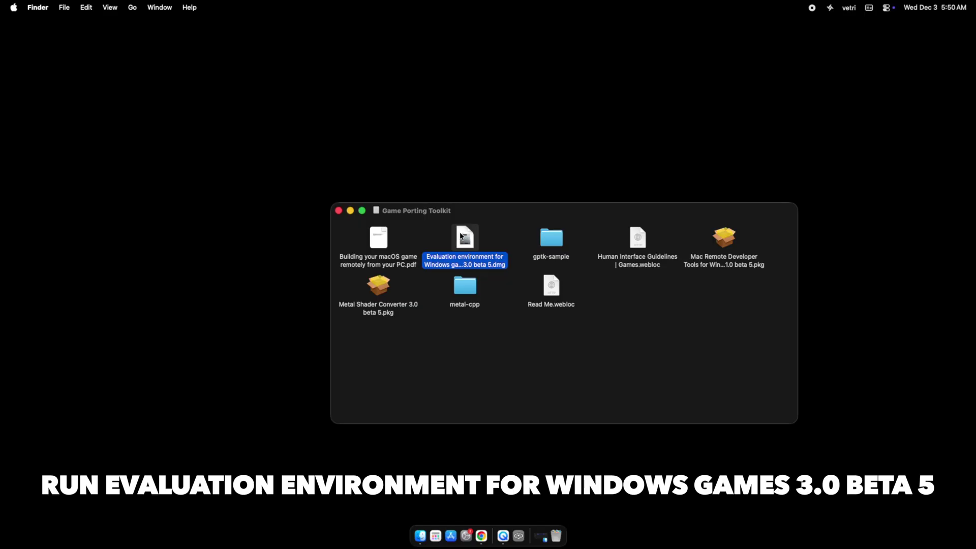
double_click(461, 236)
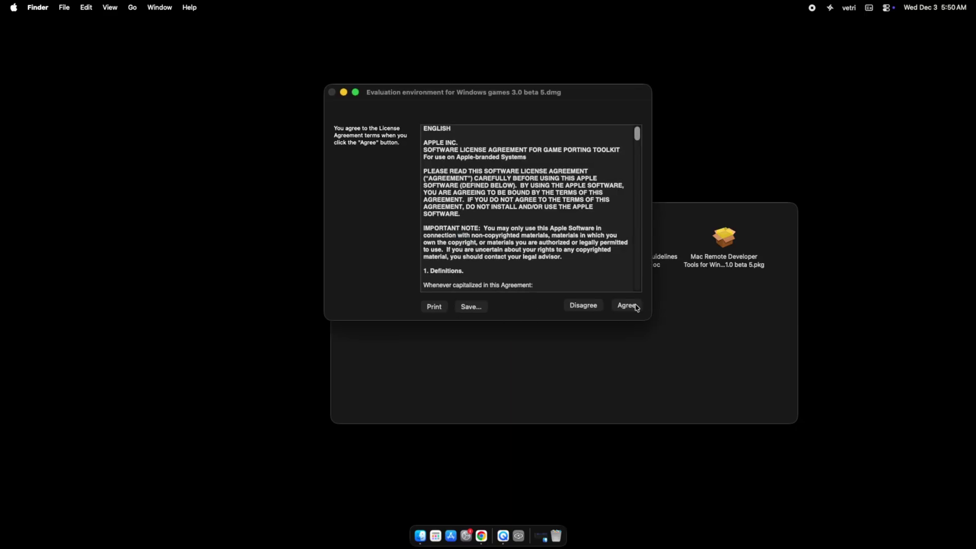
click(627, 305)
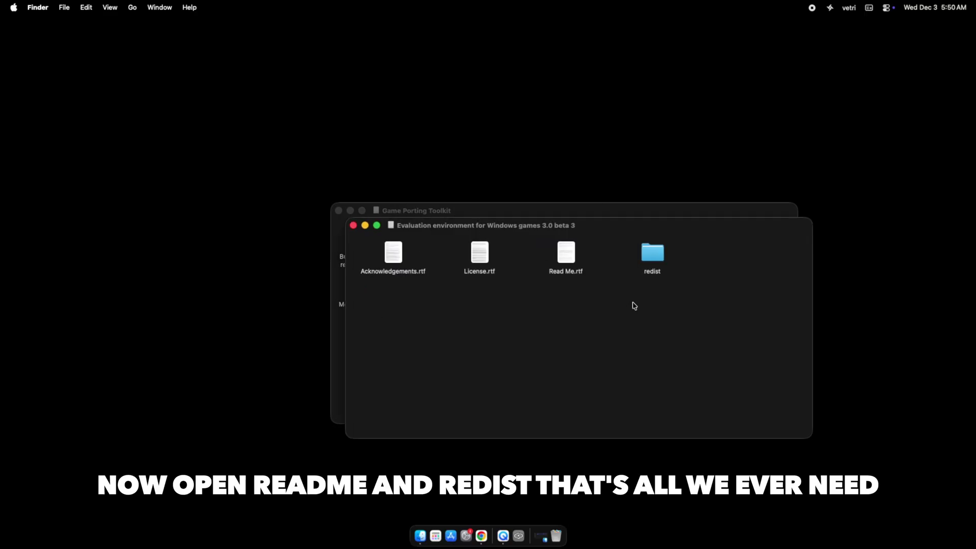
Open Read Me.rtf in TextEdit and narrow its window to reveal Finder.
click(570, 255)
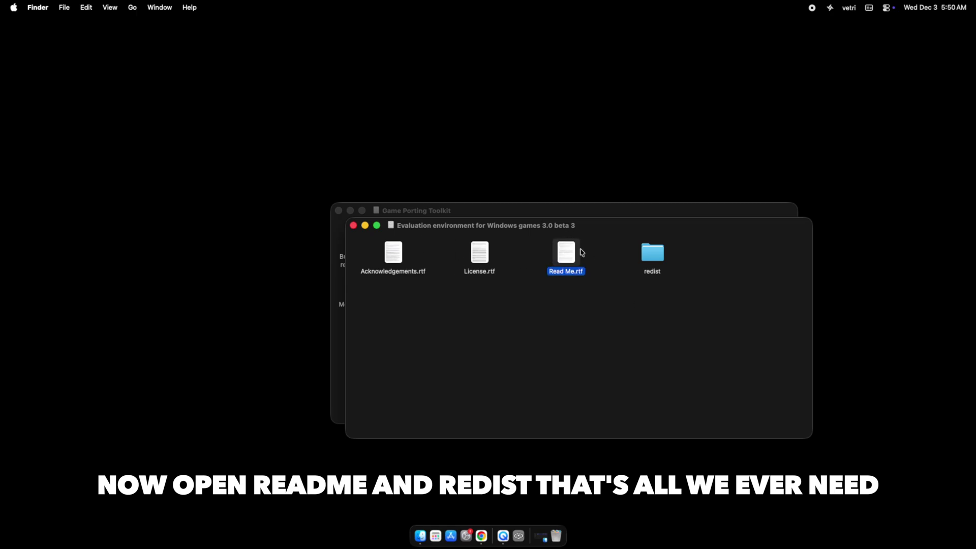
double_click(563, 260)
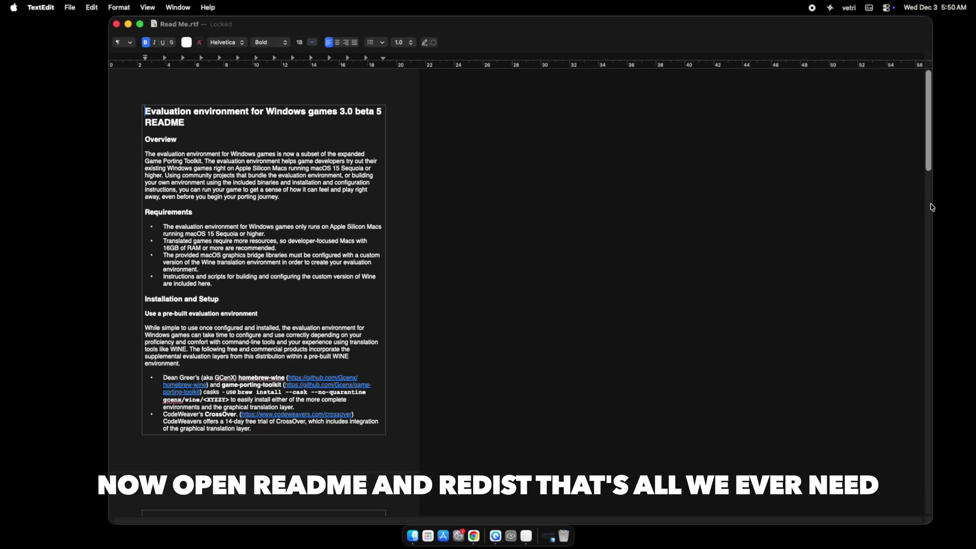
drag(932, 207, 405, 170)
Move the Evaluation environment window down-right and close the Game Porting Toolkit window.
scroll(347, 277, down, 5)
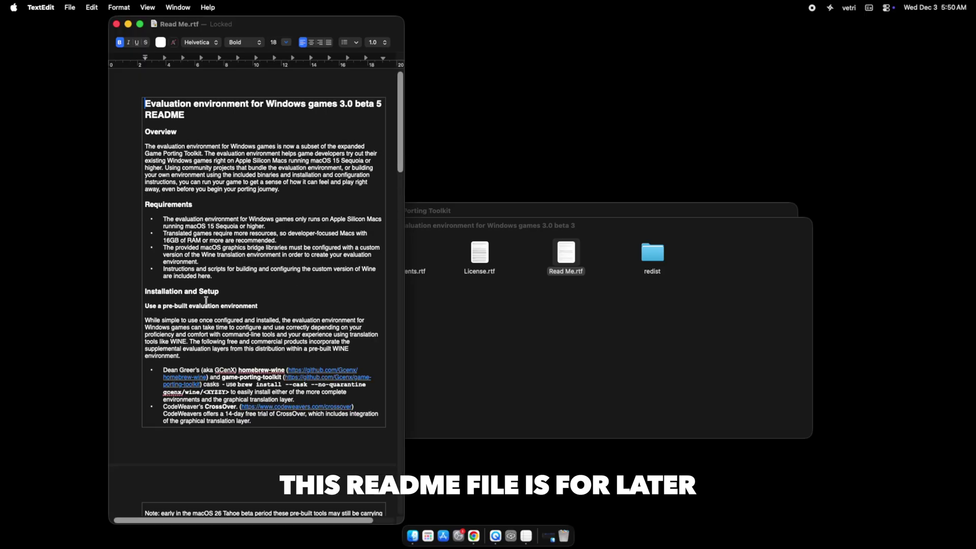
click(469, 230)
drag(469, 229, 535, 275)
drag(521, 217, 578, 194)
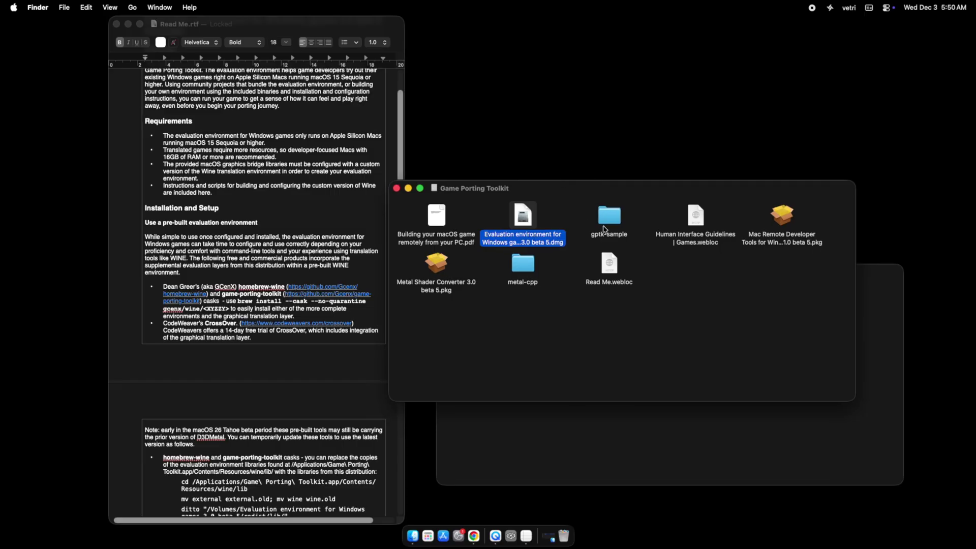
click(397, 188)
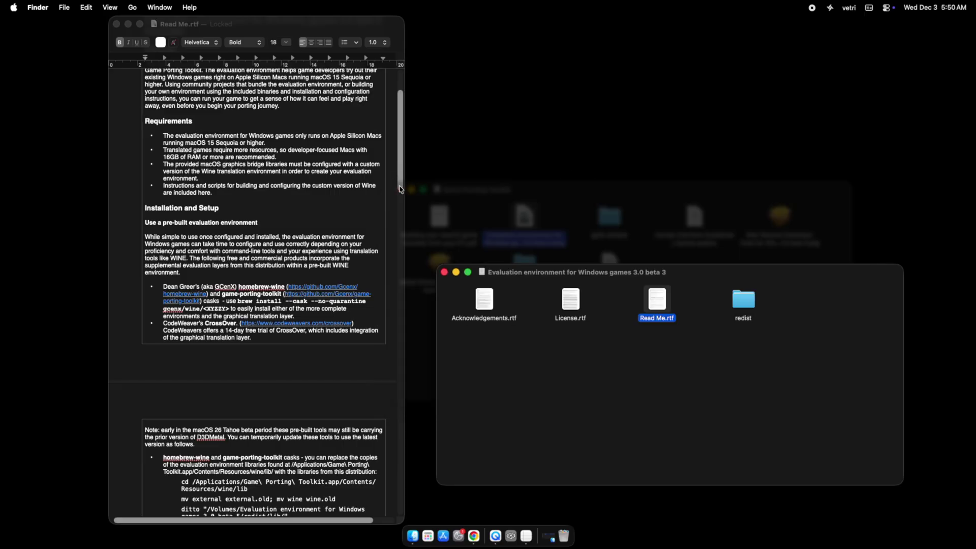
Open redist and expand lib, wine, x86_64-unix and x86_64-windows.
double_click(743, 302)
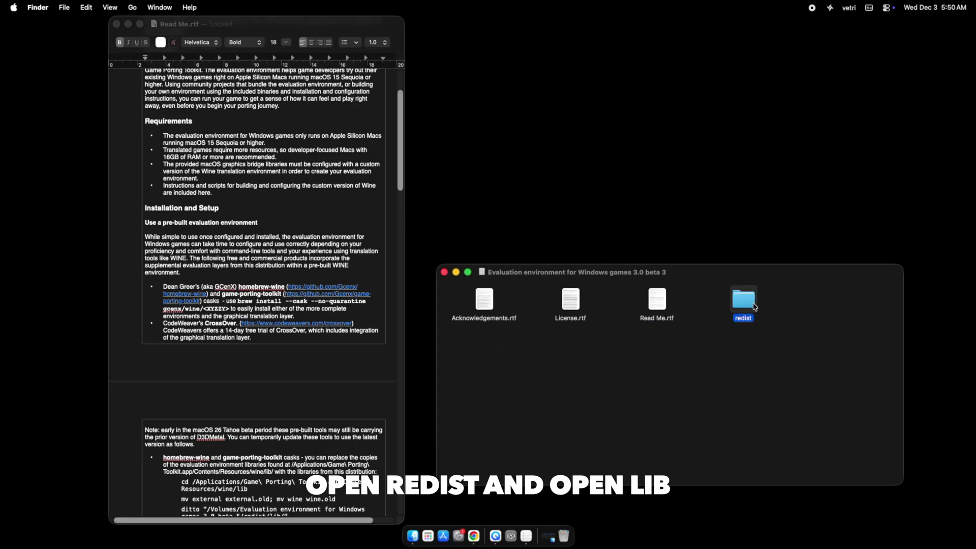
click(461, 317)
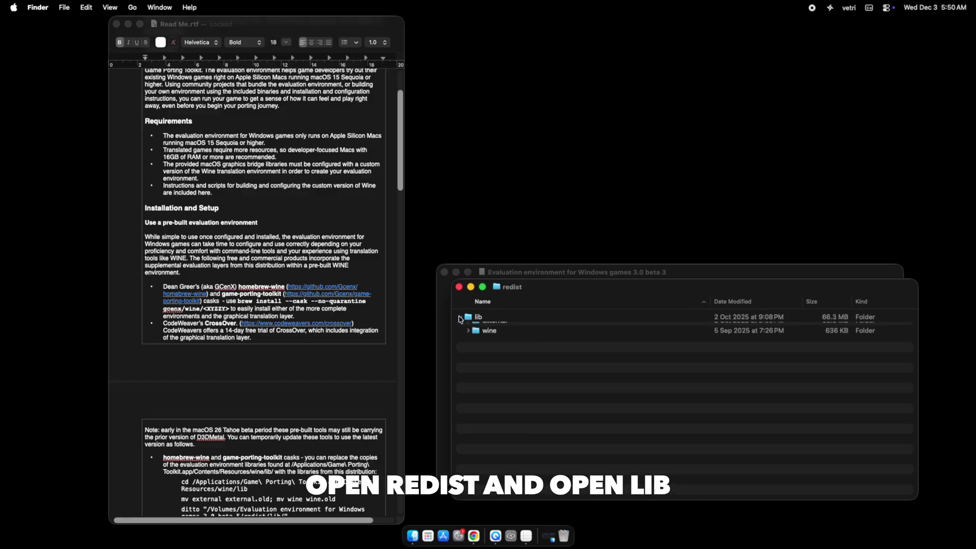
click(468, 338)
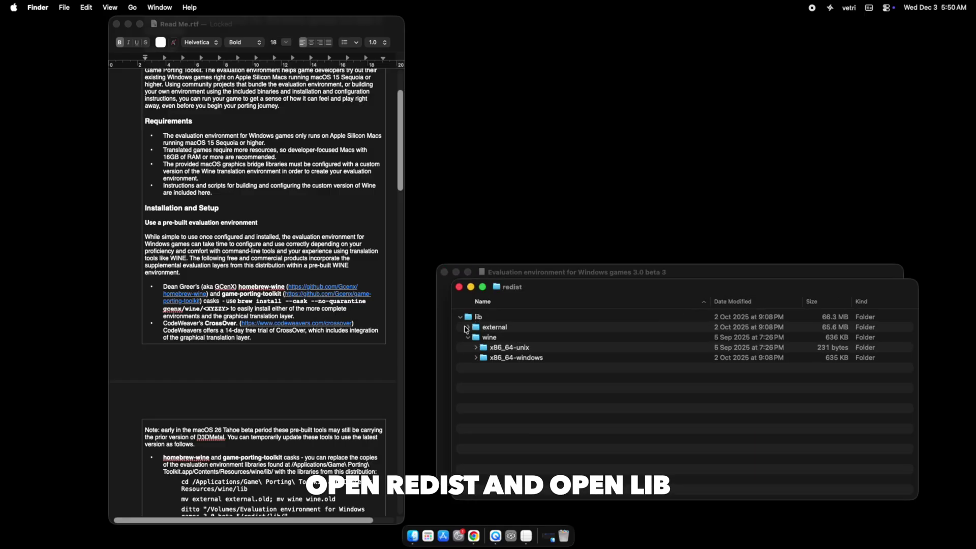
click(468, 327)
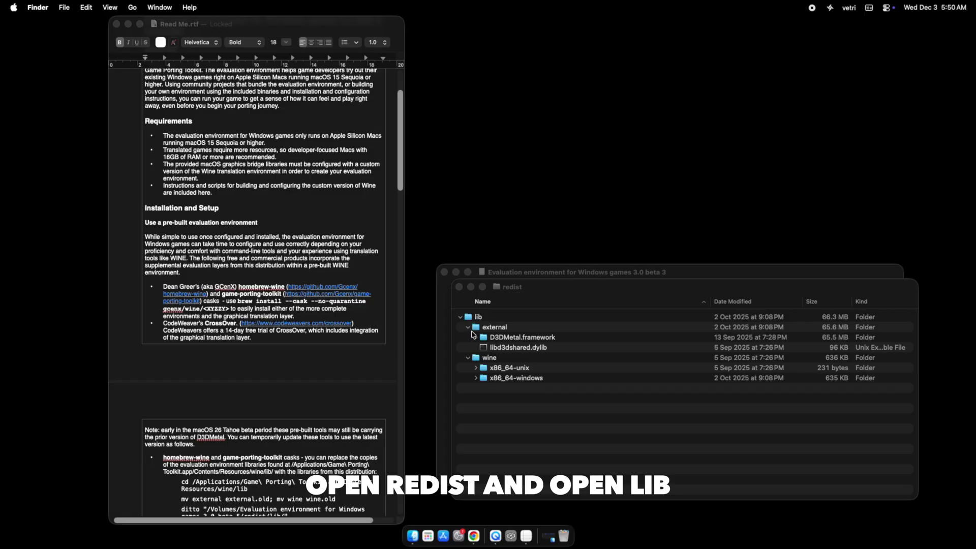
click(468, 327)
click(475, 348)
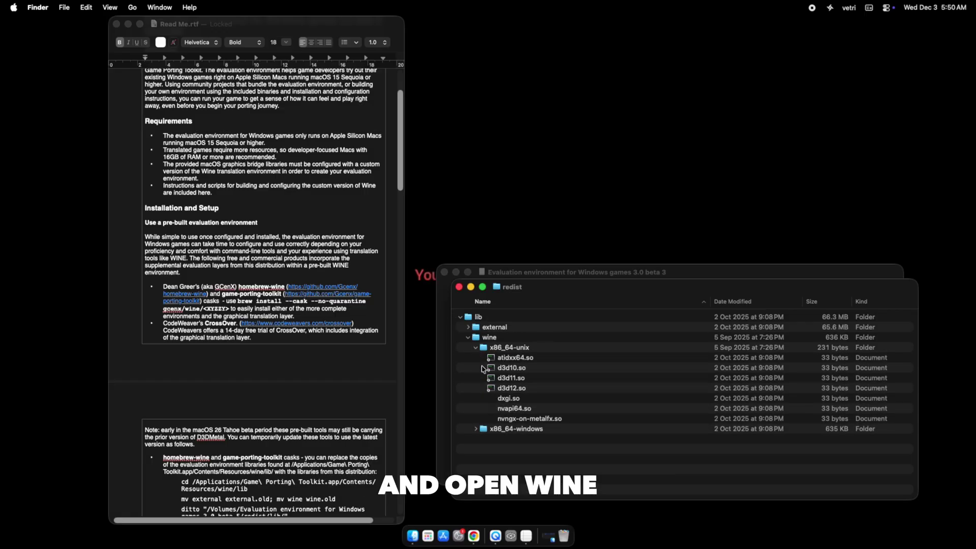
click(475, 429)
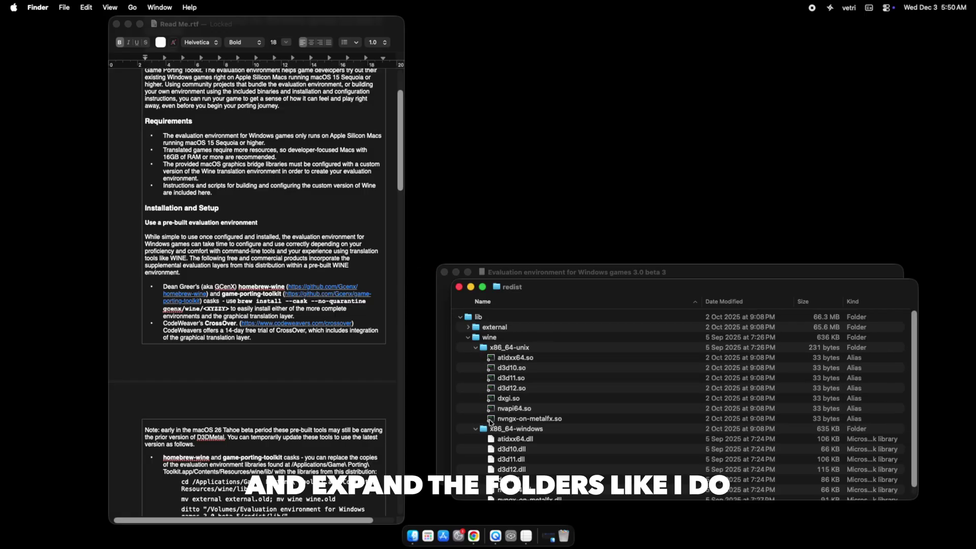
scroll(485, 421, down, 1)
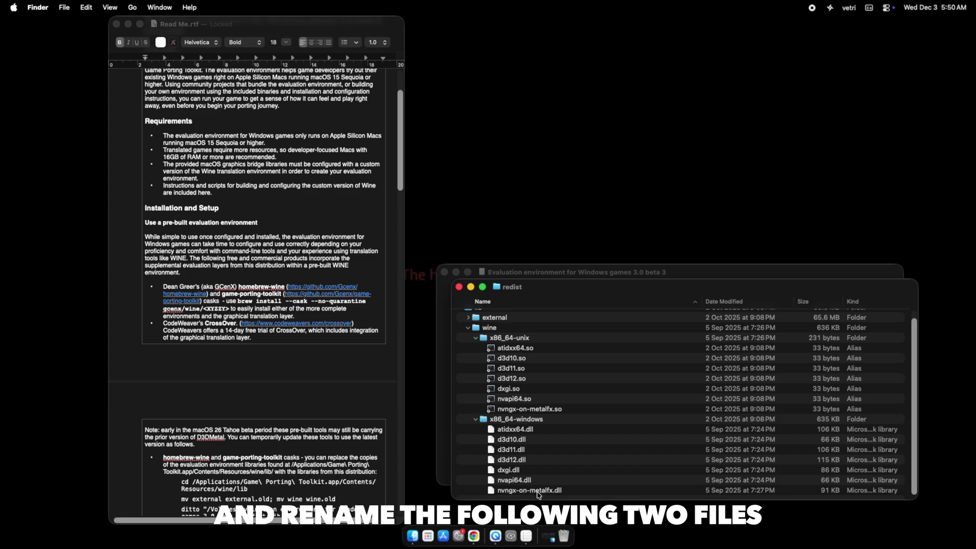
Inspect nvngx-on-metalfx.dll's actions, dismiss them, and collapse the lib folder.
click(531, 492)
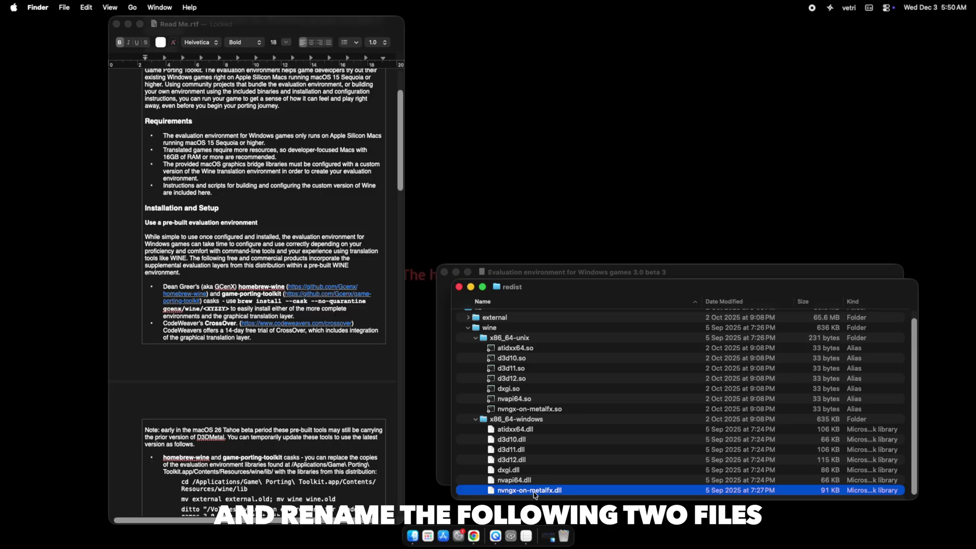
right_click(534, 492)
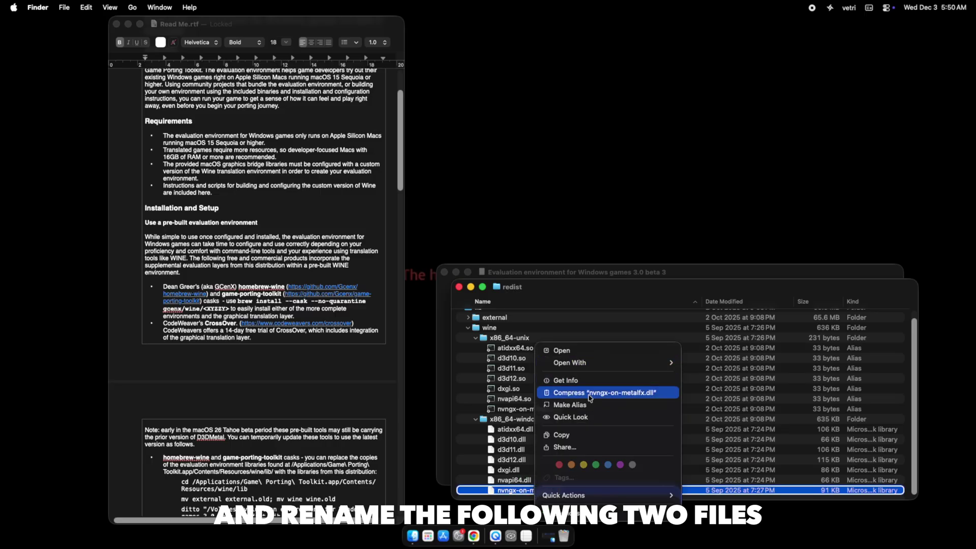
click(502, 303)
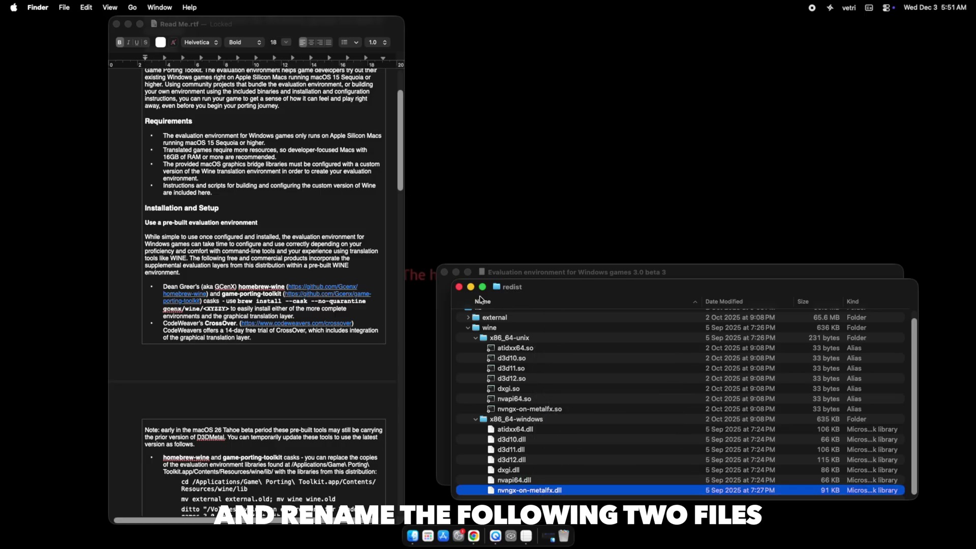
scroll(480, 303, up, 1)
click(460, 317)
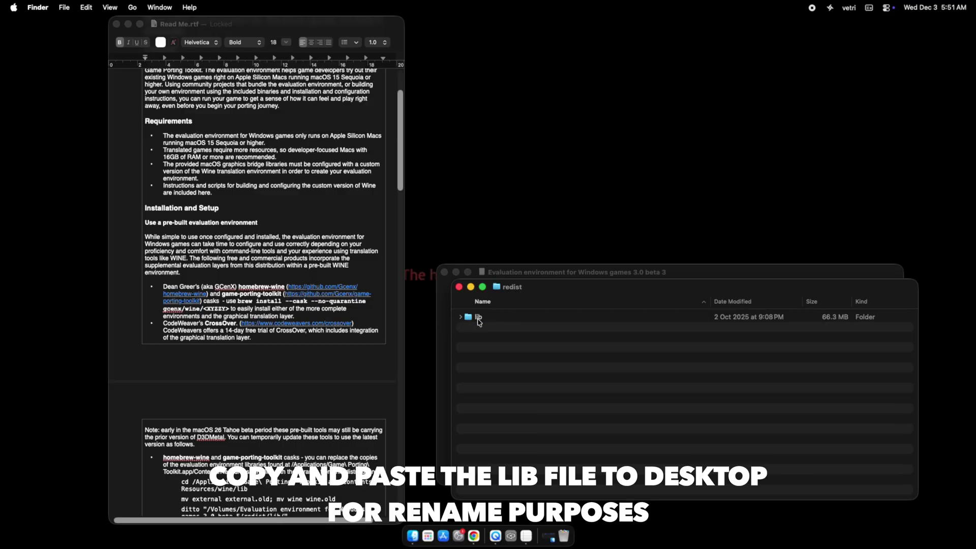
Copy lib to the desktop, minimize the redist and Evaluation environment windows, and open the desktop lib.
drag(478, 321, 710, 124)
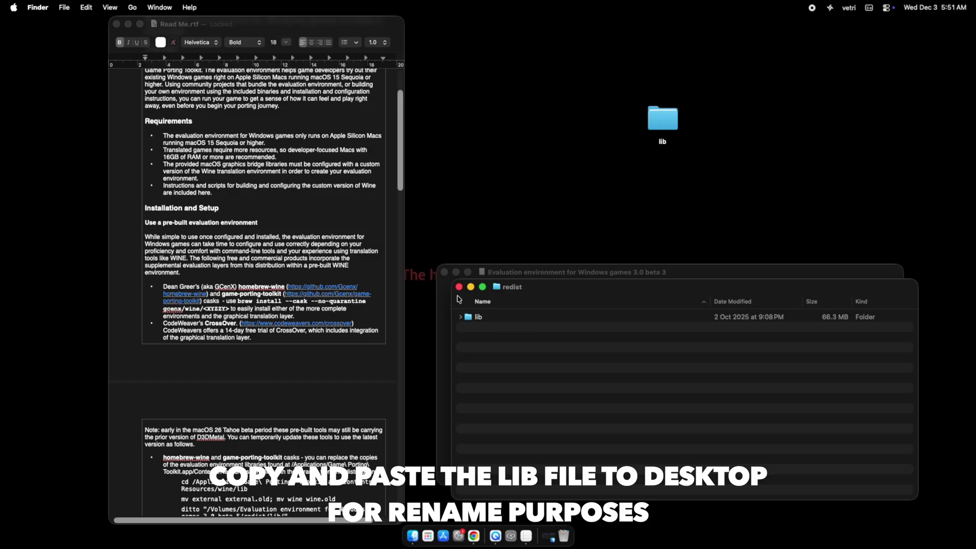
click(469, 287)
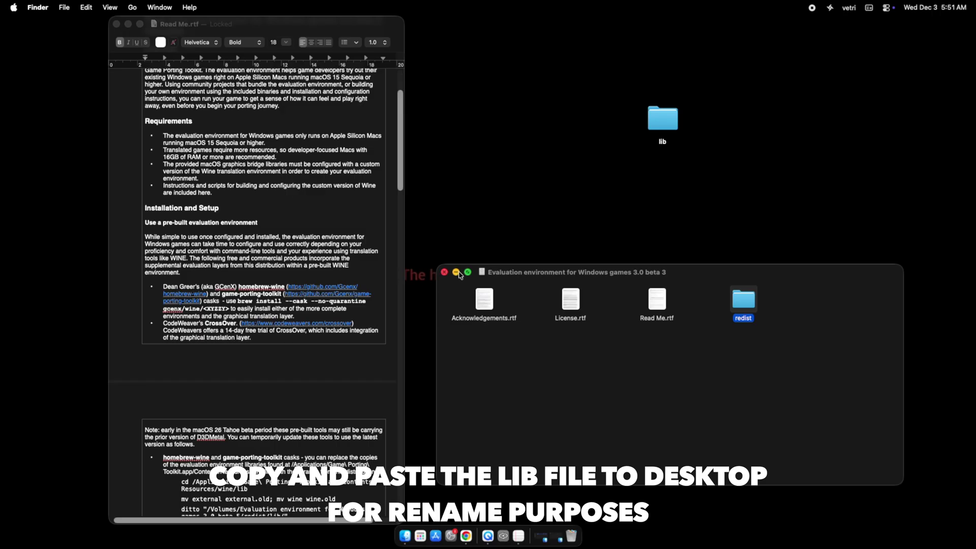
click(456, 272)
scroll(295, 185, up, 4)
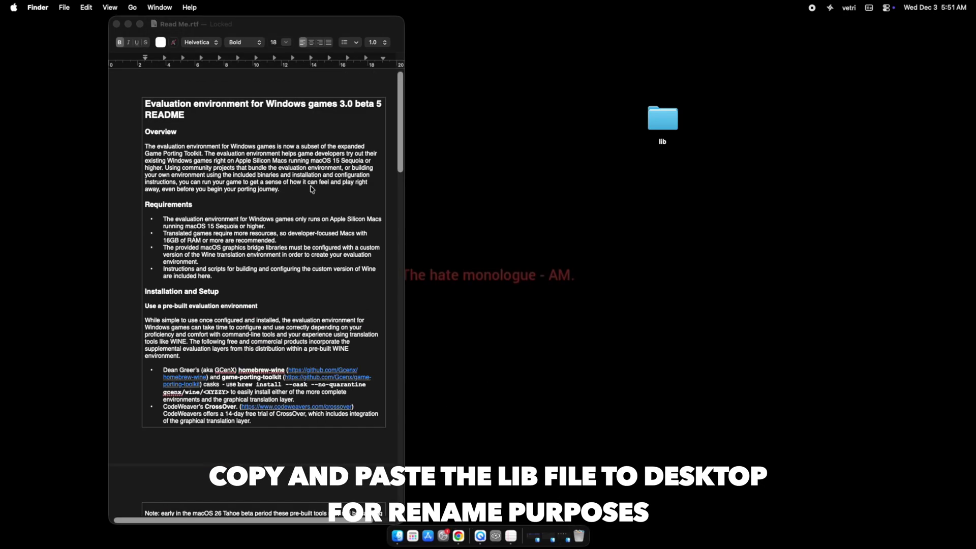
double_click(658, 121)
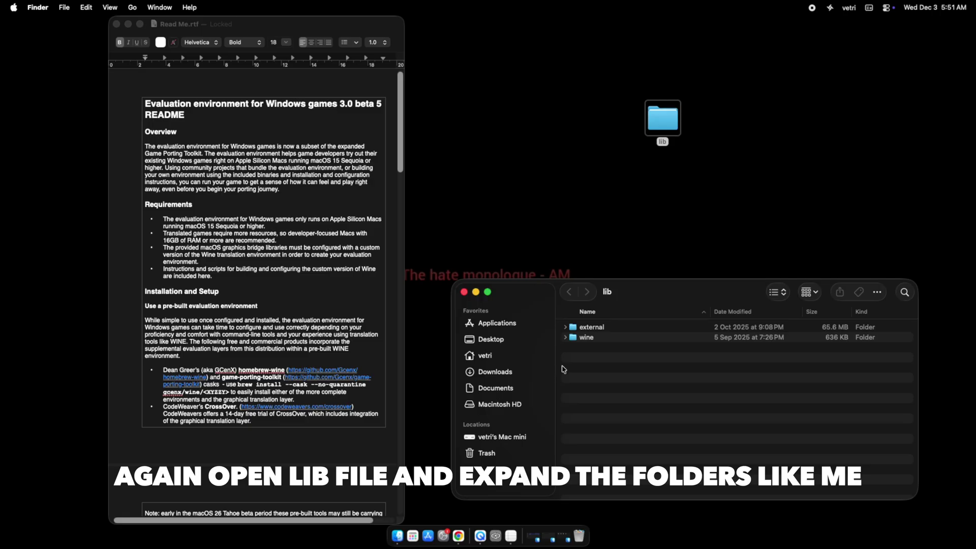
Expand wine's x86_64-unix and x86_64-windows folders and rename nvngx-on-metalfx.so to nvngx.so.
click(565, 338)
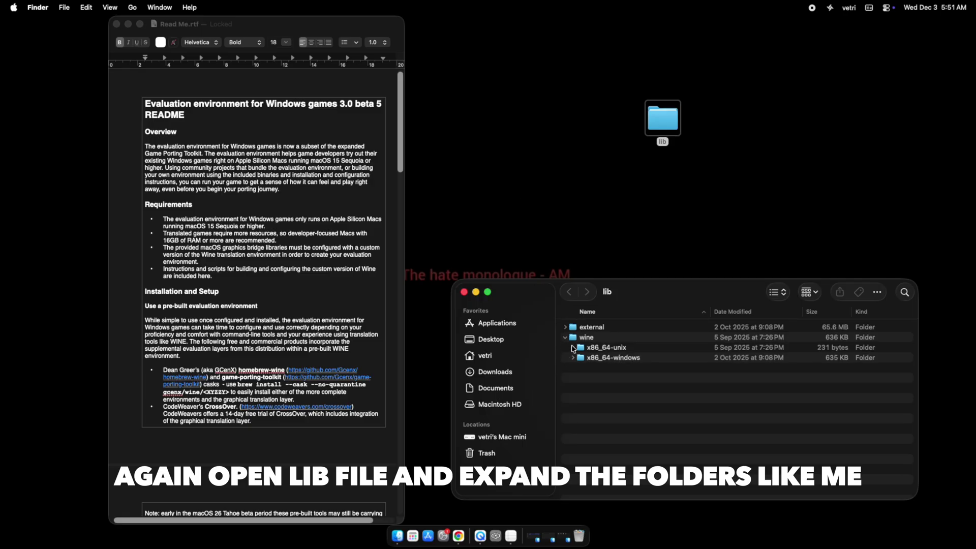
click(573, 347)
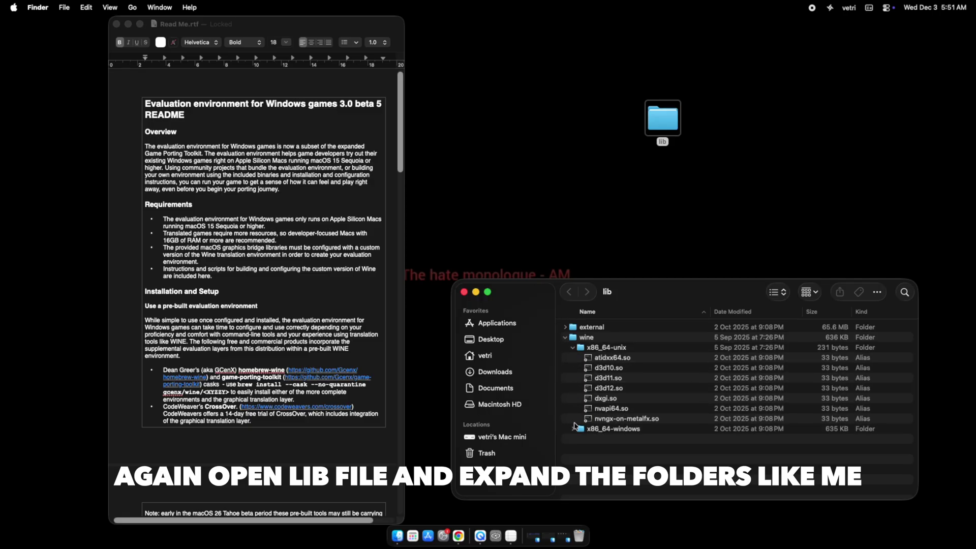
click(573, 429)
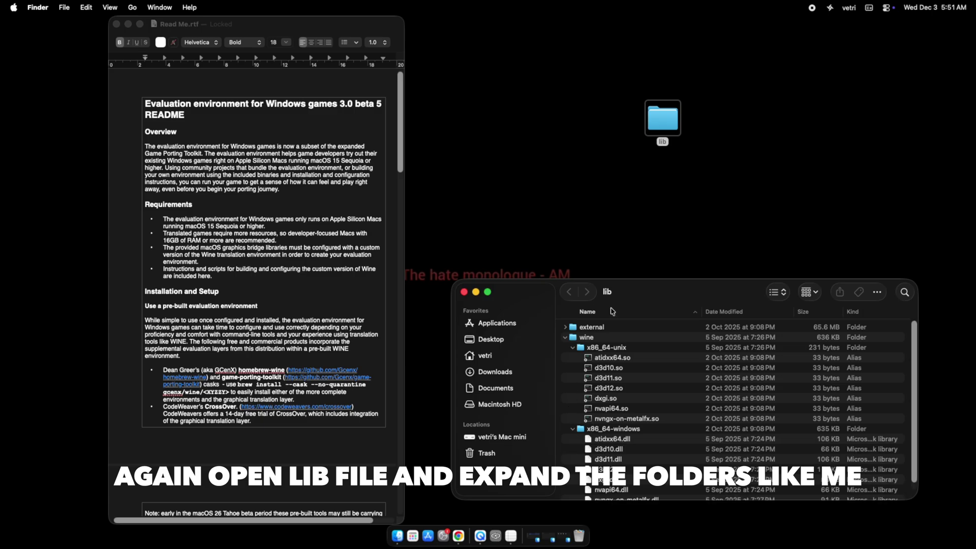
click(634, 423)
right_click(634, 423)
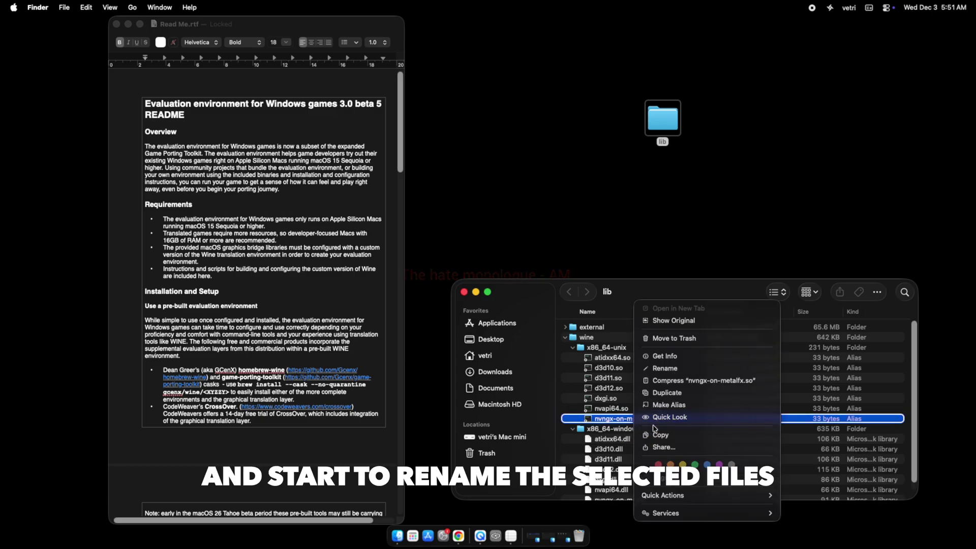
click(683, 369)
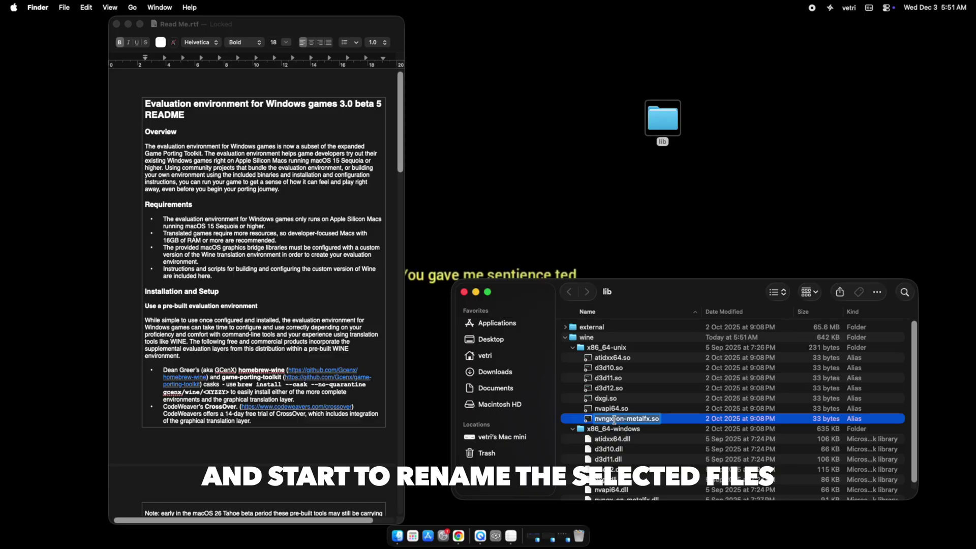
click(614, 419)
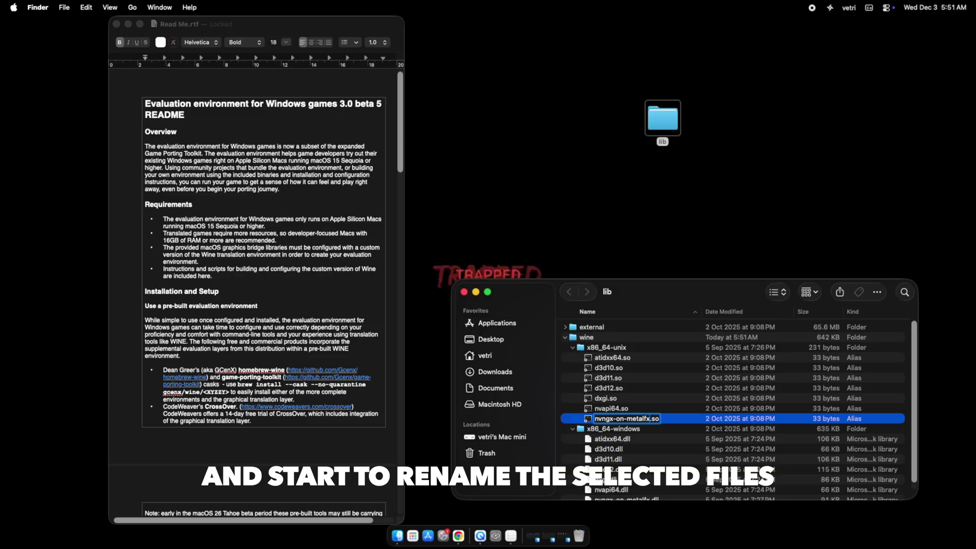
key(BackSpace)
key(BackSpace)
key(BackSpace)
key(BackSpace)
key(BackSpace)
key(BackSpace)
key(BackSpace)
key(BackSpace)
key(BackSpace)
key(BackSpace)
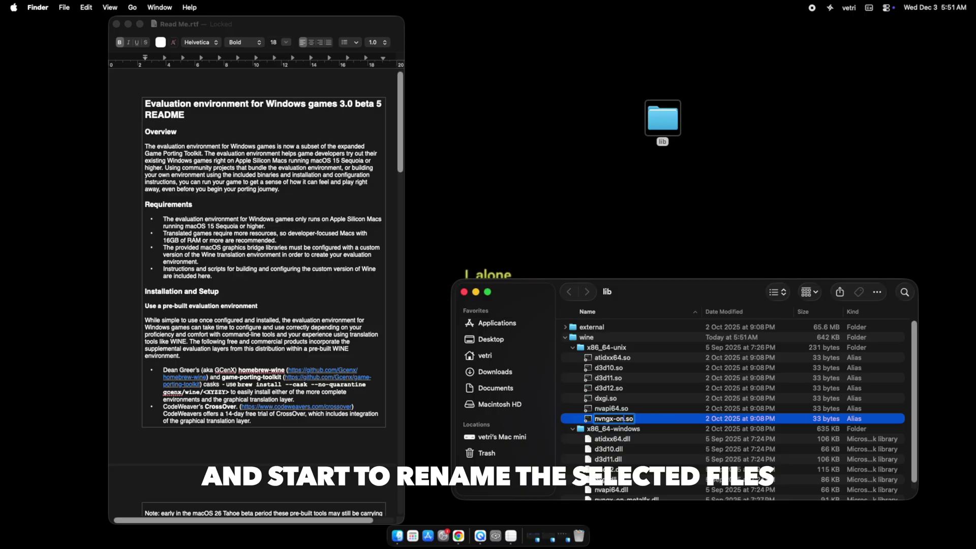
key(BackSpace)
key(Return)
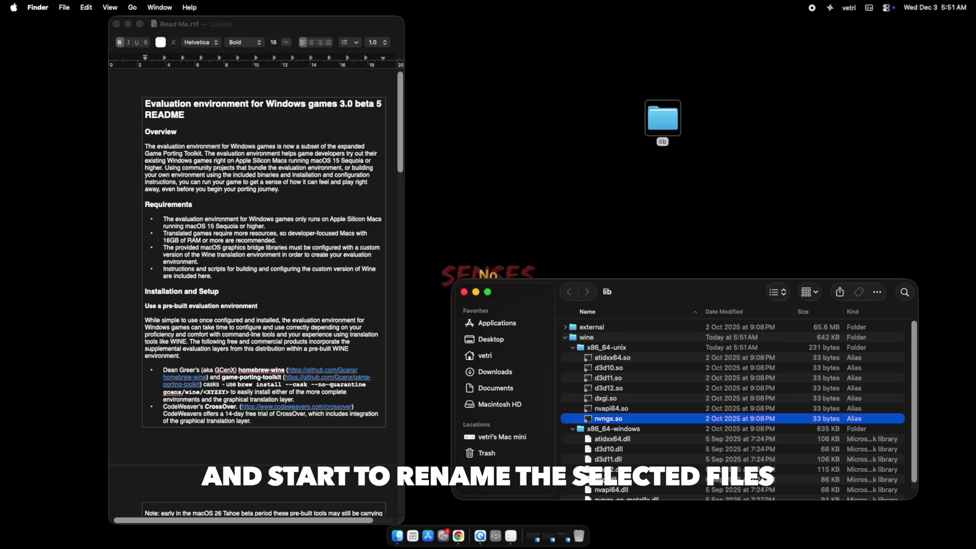
Rename nvngx-on-metalfx.dll in x86_64-windows to nvngx.dll.
scroll(732, 406, down, 1)
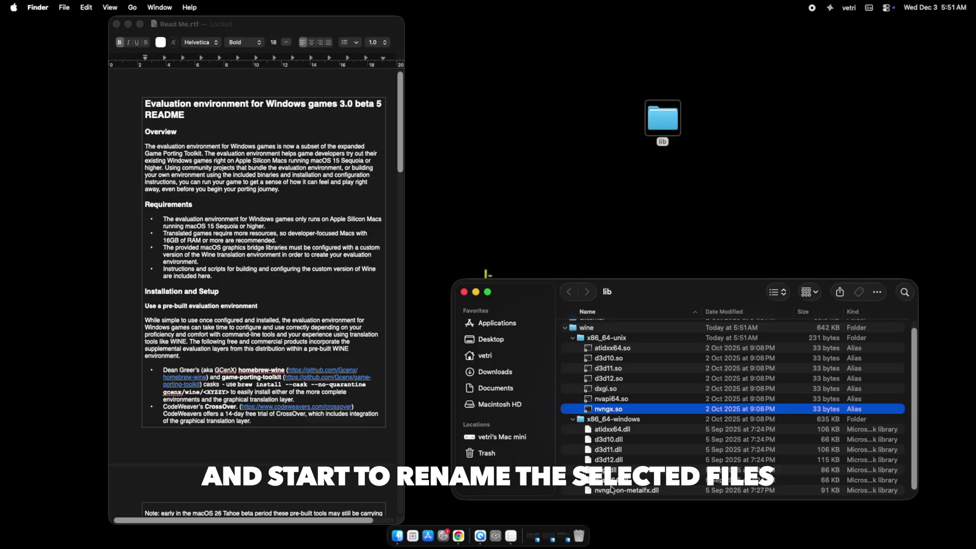
right_click(628, 493)
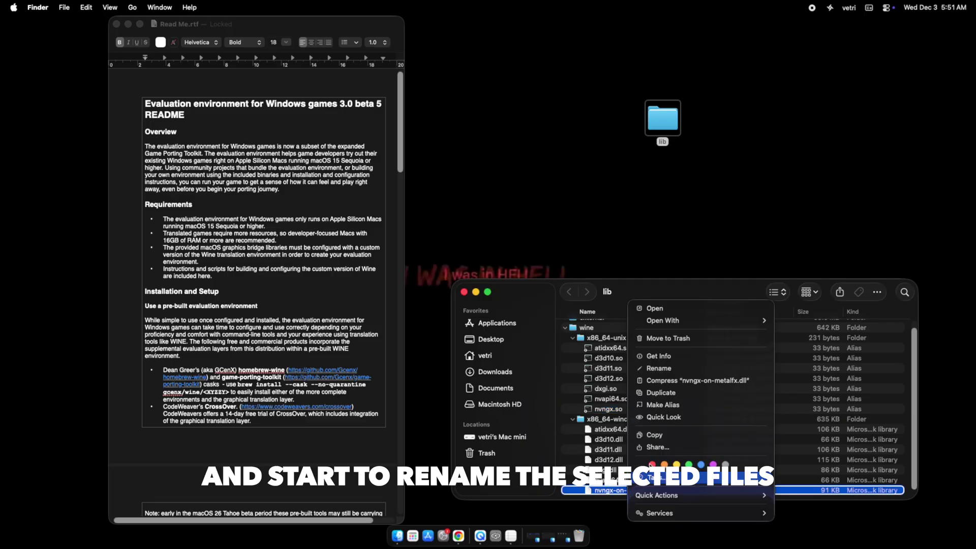
click(658, 368)
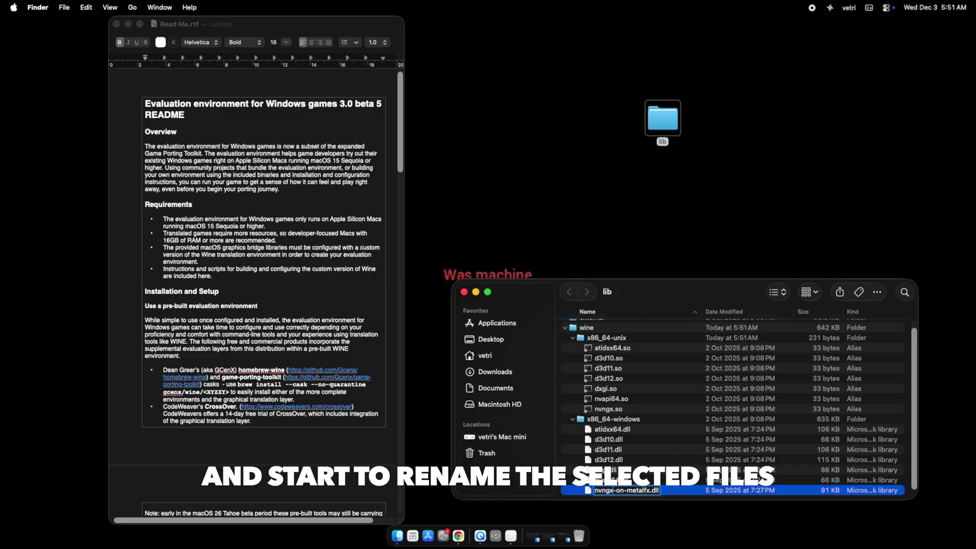
key(BackSpace)
key(BackSpace)
key(BackSpace)
key(BackSpace)
key(BackSpace)
key(BackSpace)
key(BackSpace)
key(BackSpace)
key(BackSpace)
key(BackSpace)
key(BackSpace)
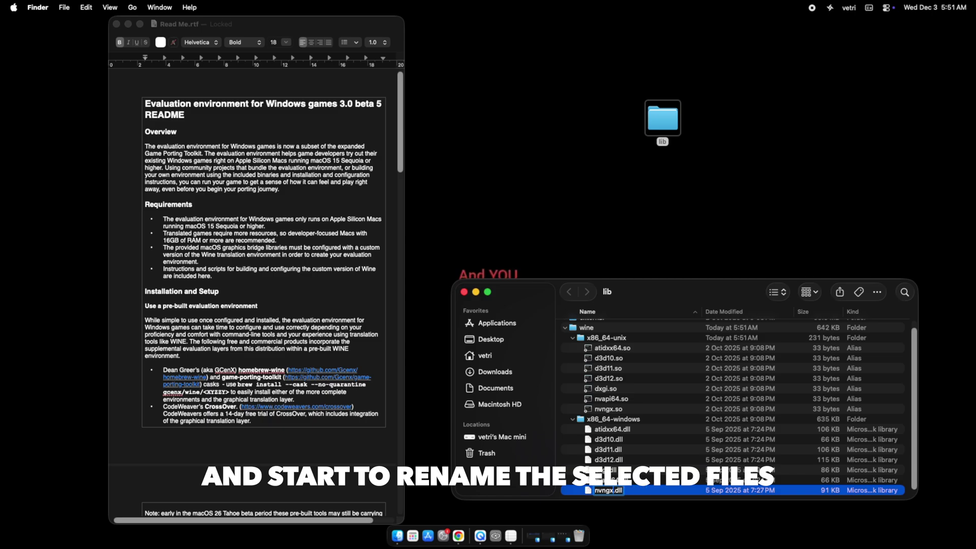
key(Return)
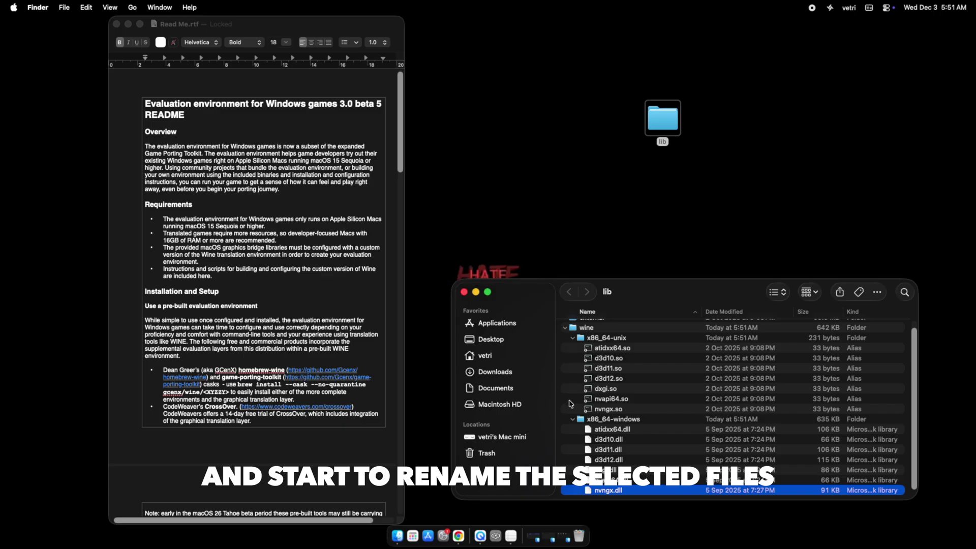
click(573, 420)
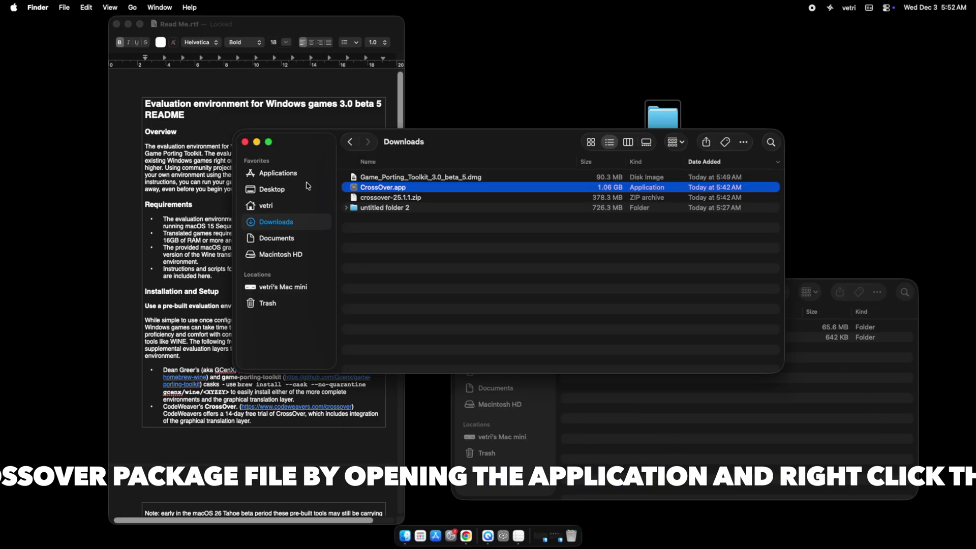
Show CrossOver.app's package contents and go to Contents > SharedSupport > CrossOver > lib64 > apple_gptk.
click(278, 173)
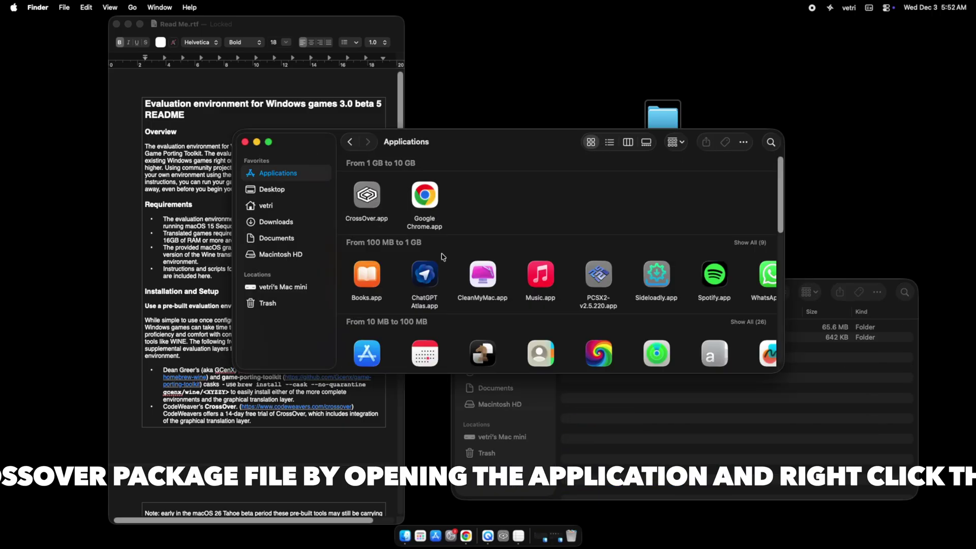
click(372, 219)
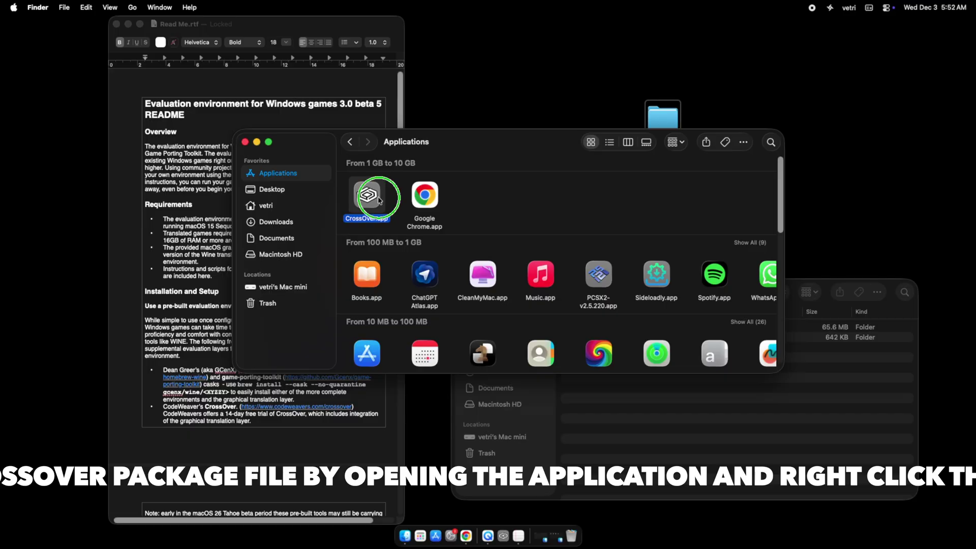
right_click(380, 198)
click(405, 218)
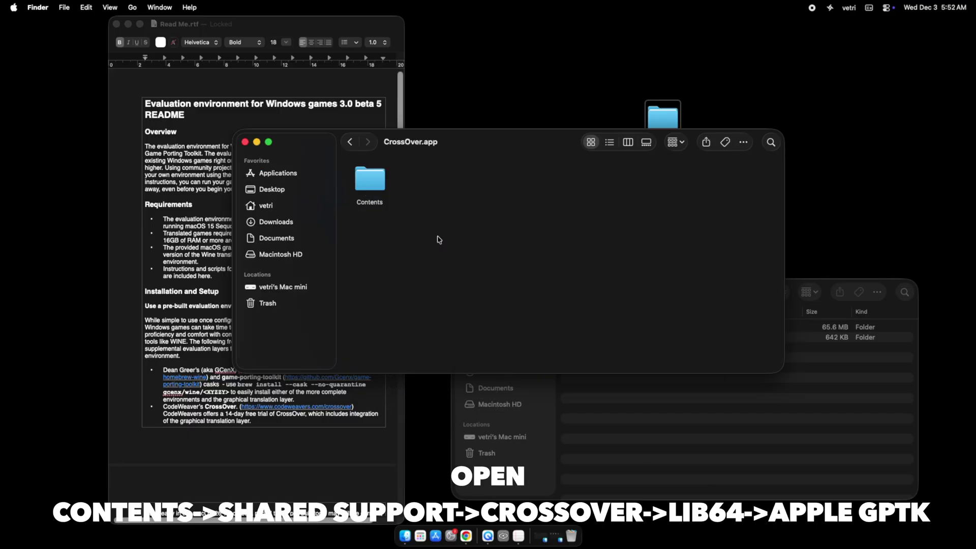
double_click(375, 181)
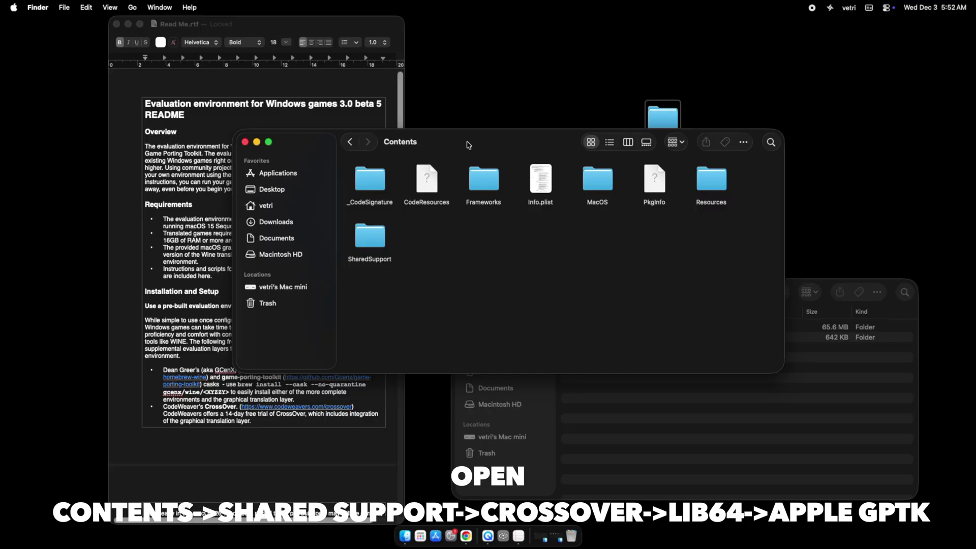
drag(469, 140, 460, 145)
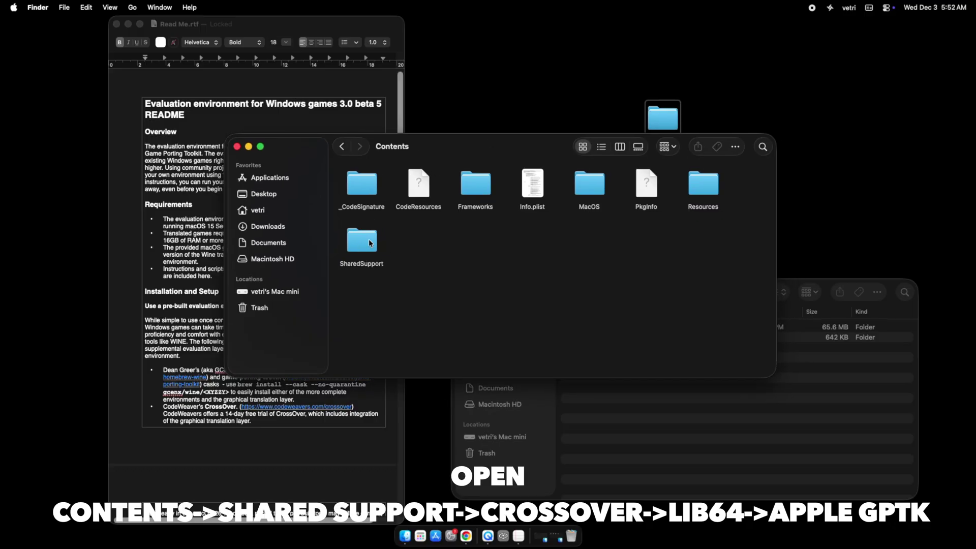
double_click(350, 257)
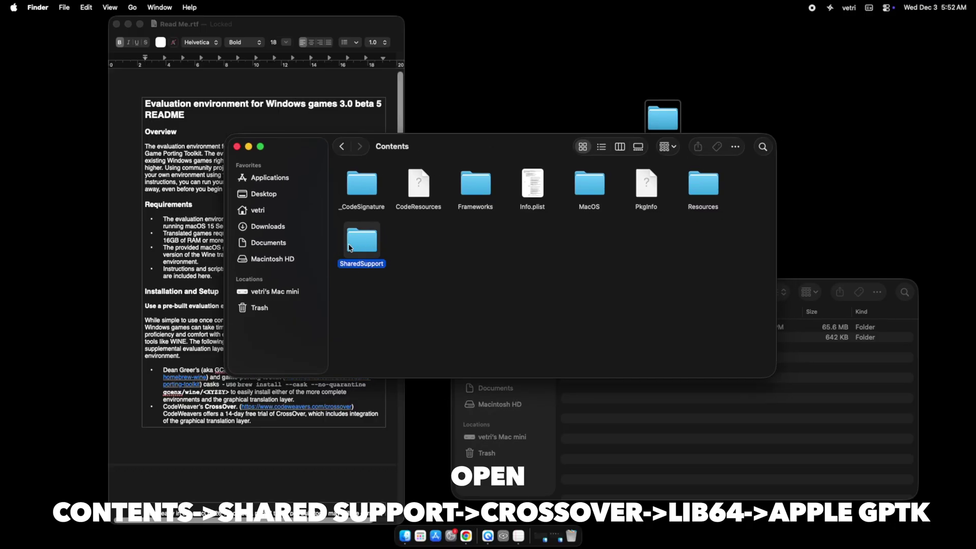
double_click(365, 184)
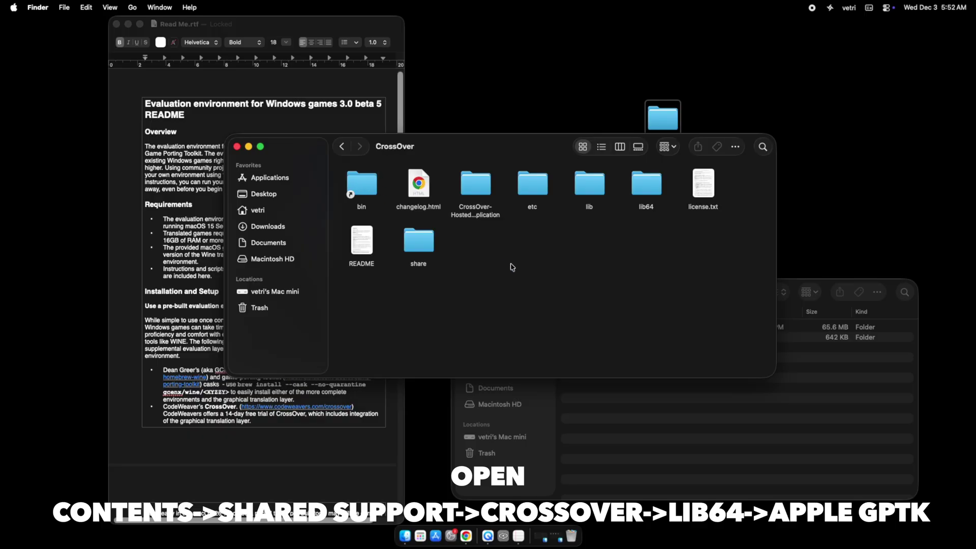
double_click(656, 193)
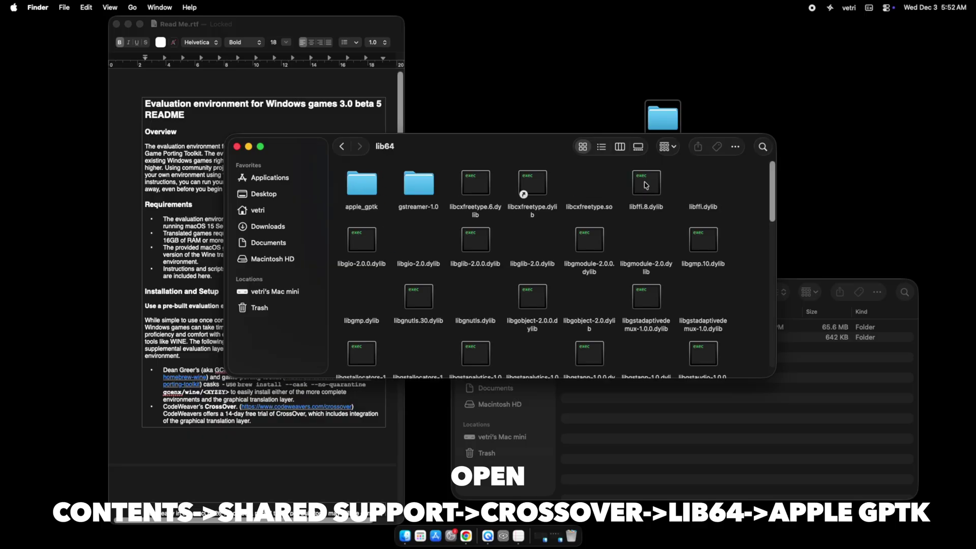
double_click(364, 184)
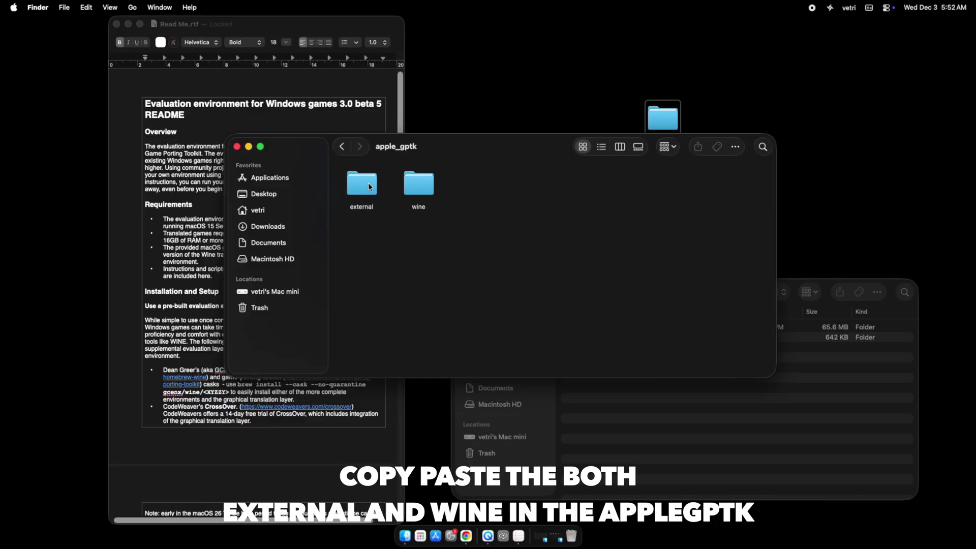
Copy the external and wine folders from the desktop lib window.
click(712, 93)
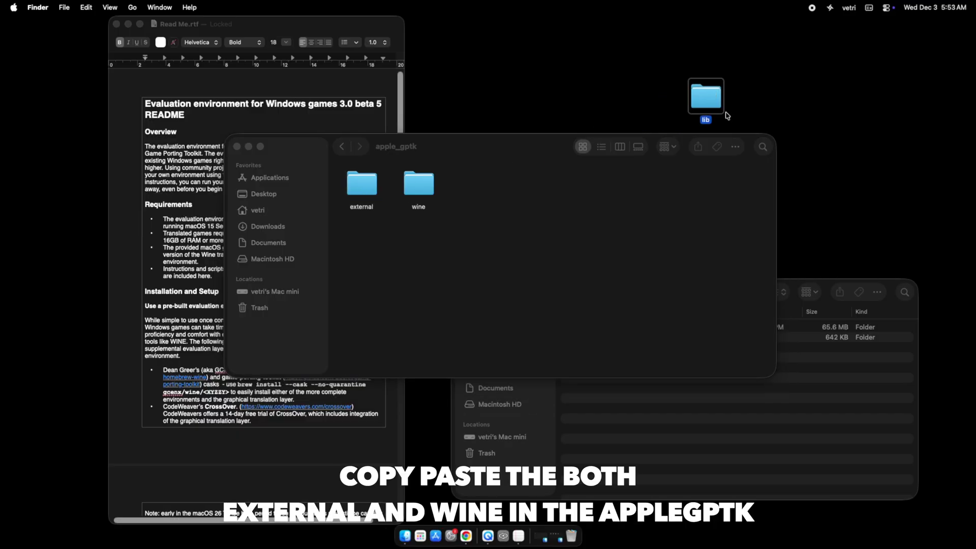
click(809, 292)
drag(707, 296, 766, 265)
drag(687, 331, 682, 279)
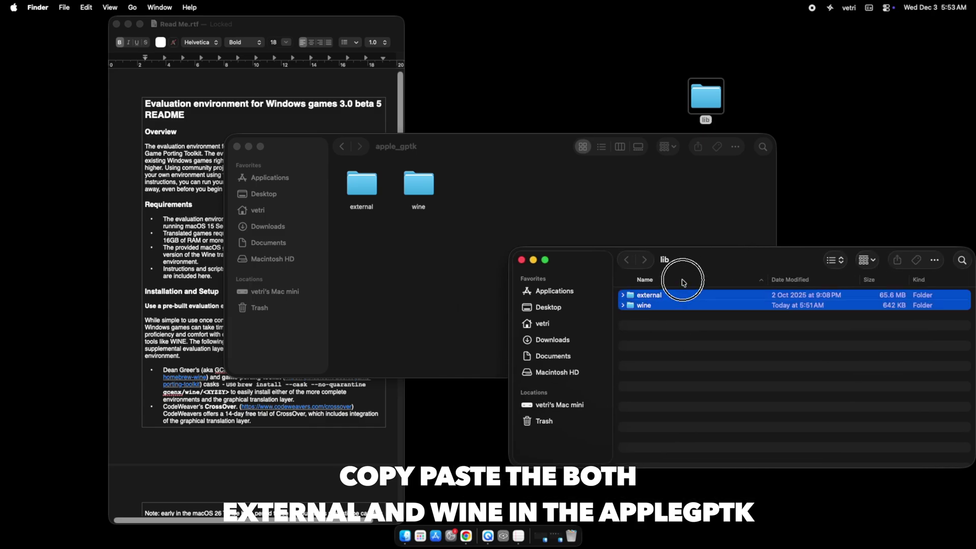
right_click(667, 305)
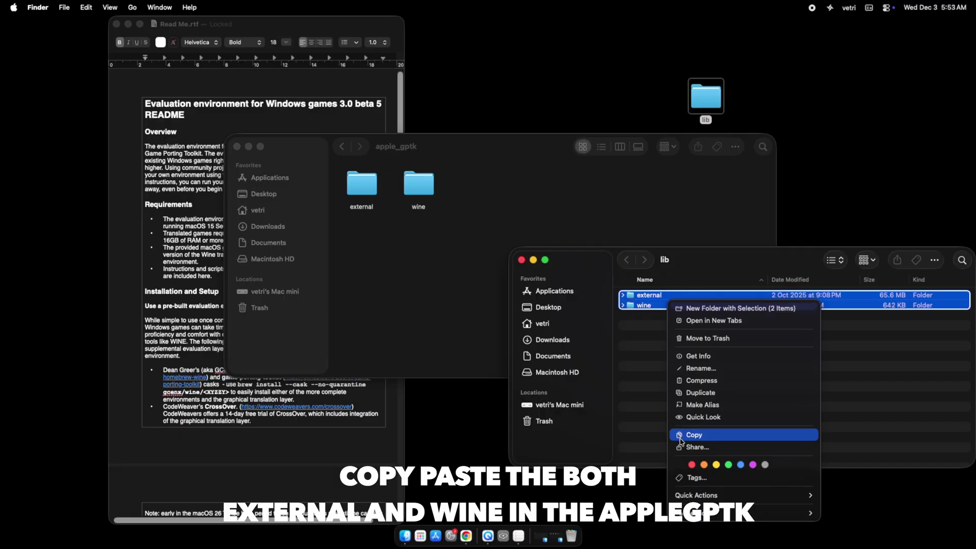
click(701, 436)
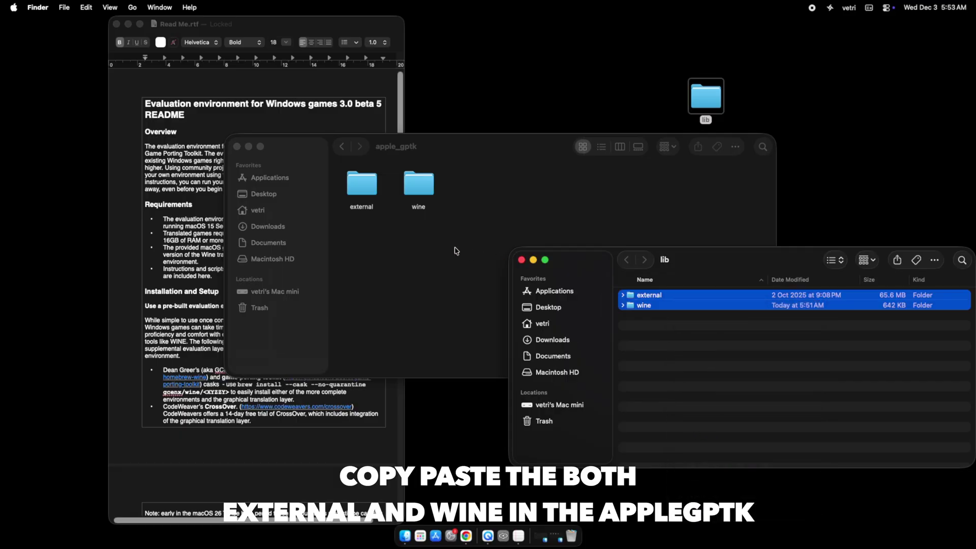
Paste both folders into apple_gptk, replacing the existing ones, then close that window.
right_click(436, 257)
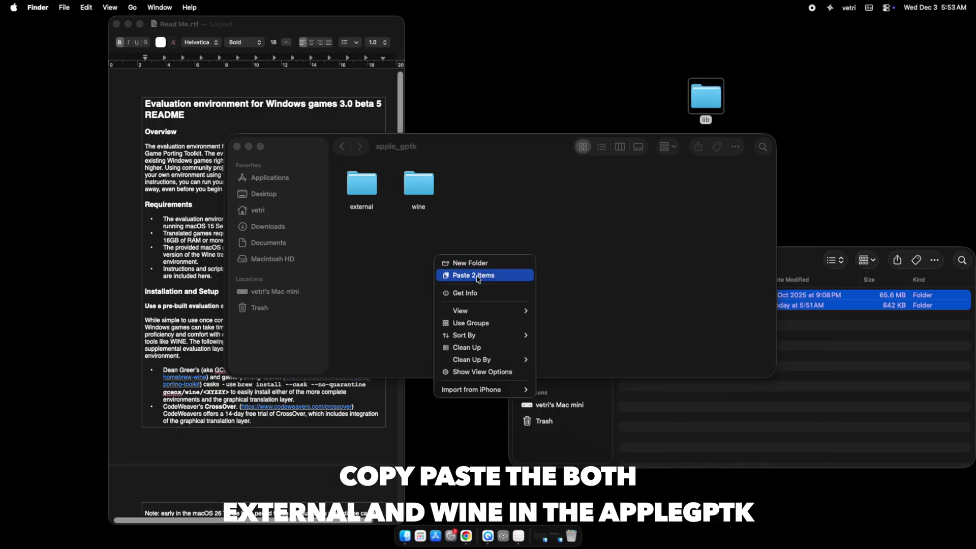
click(479, 276)
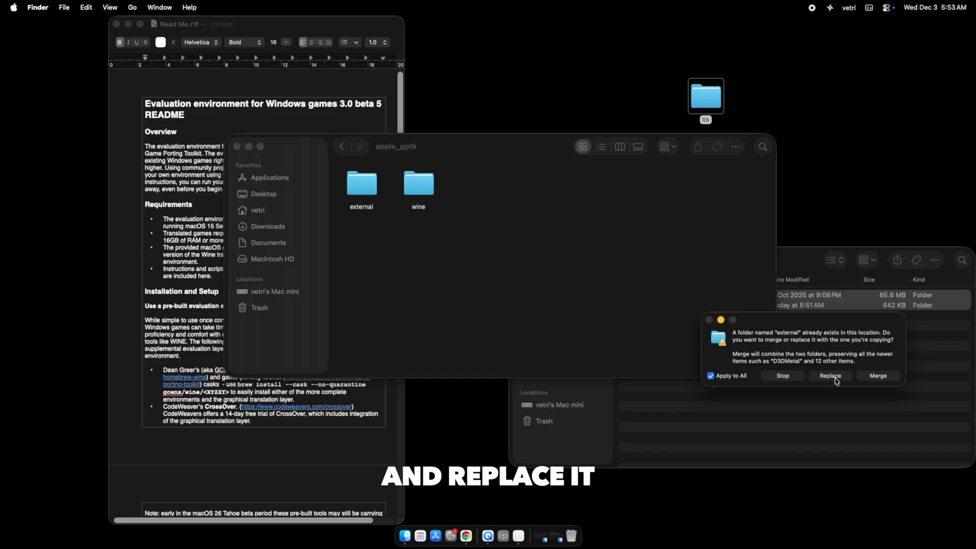
click(835, 379)
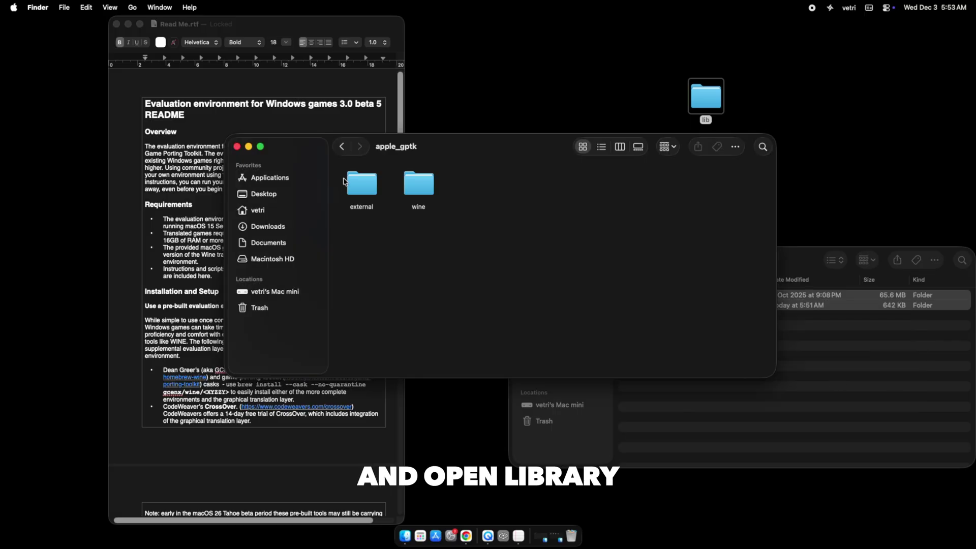
click(237, 147)
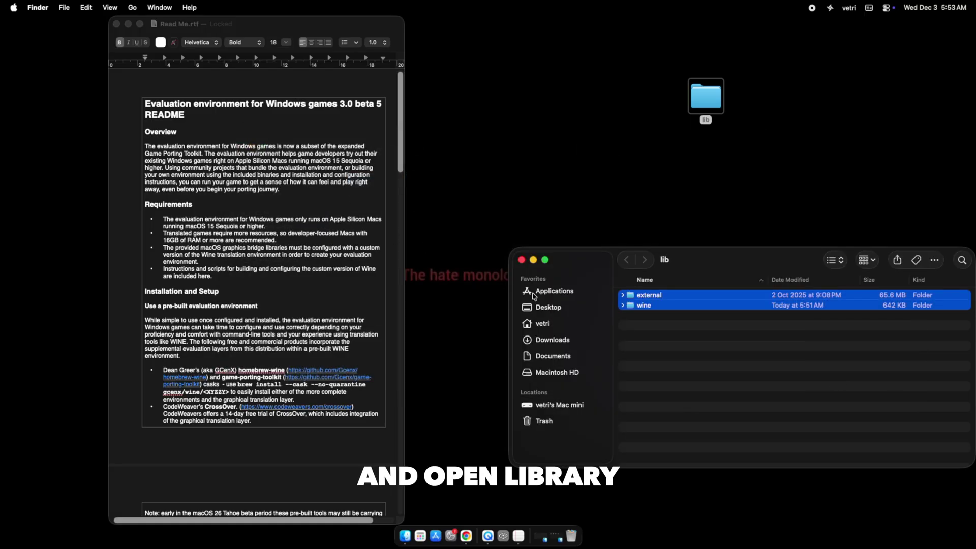
Open a new Finder window from the Dock and move it lower left.
right_click(407, 538)
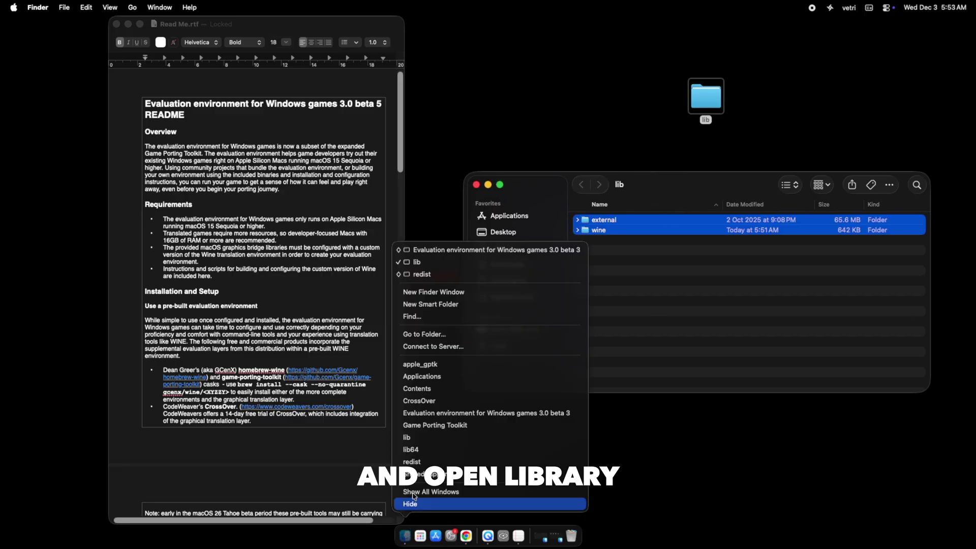
click(433, 292)
click(448, 137)
drag(449, 137, 422, 253)
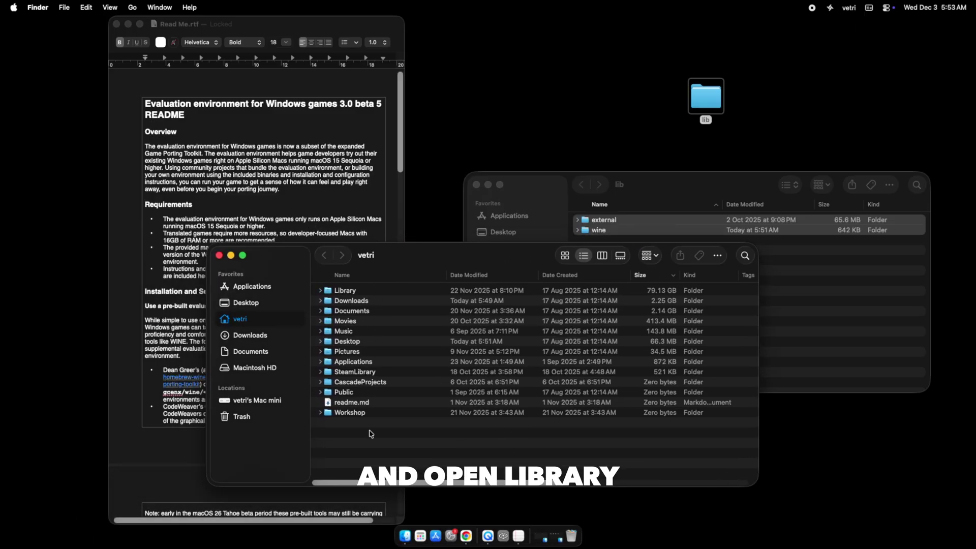
Go to Library > Application Support > CrossOver > Bottles > Steam and select cxbottle.conf.
click(333, 290)
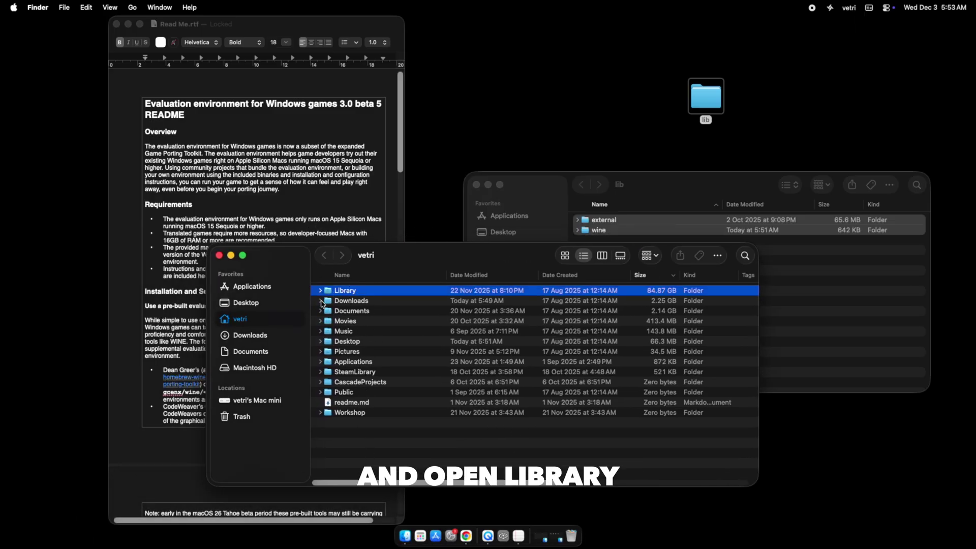
double_click(354, 291)
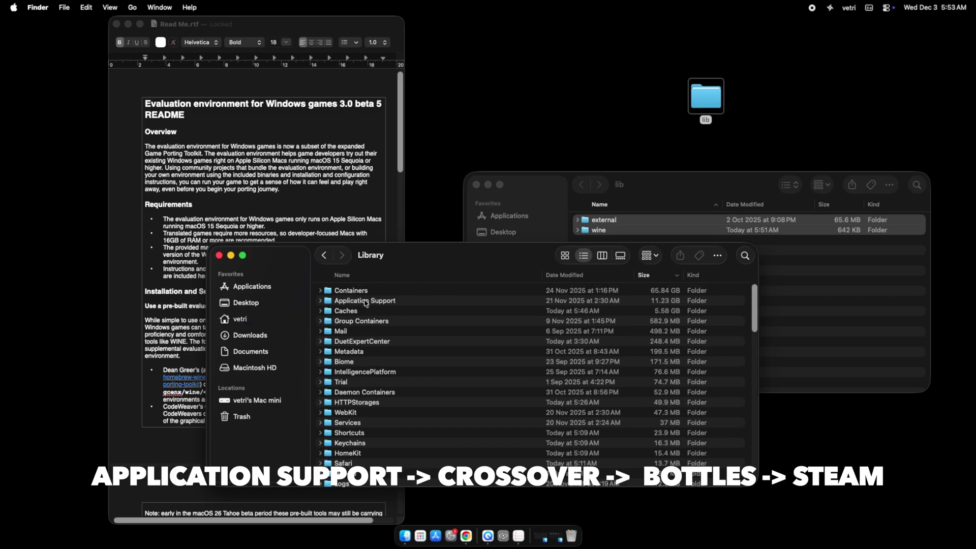
double_click(365, 301)
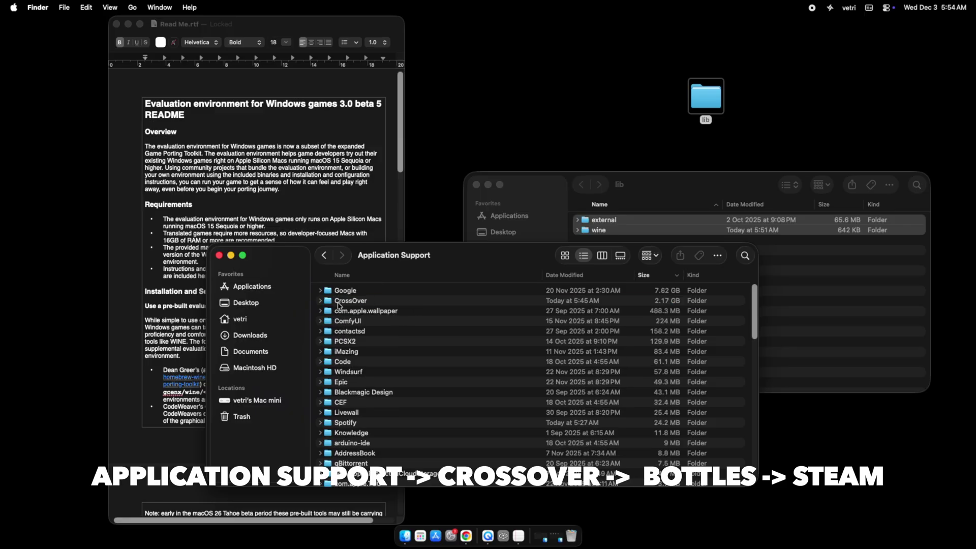
click(357, 303)
double_click(357, 303)
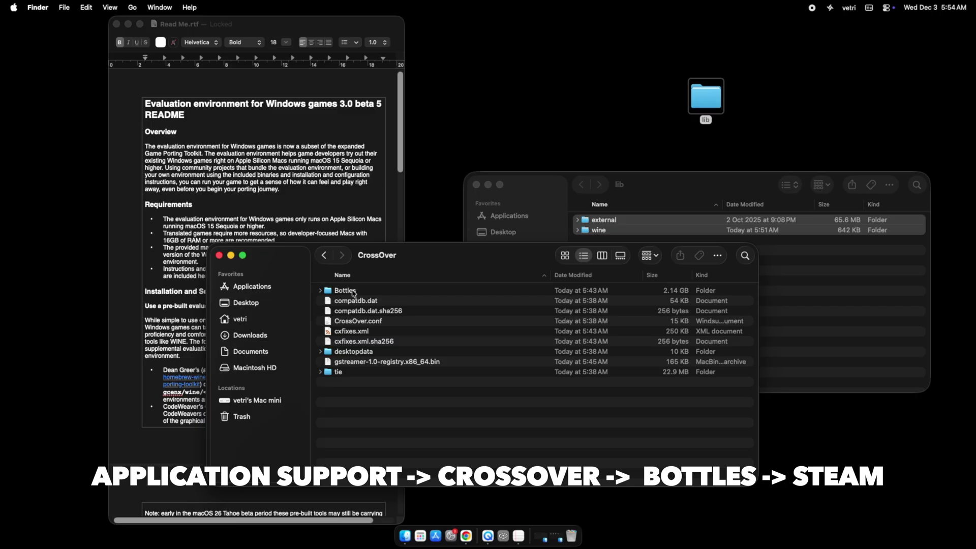
double_click(352, 292)
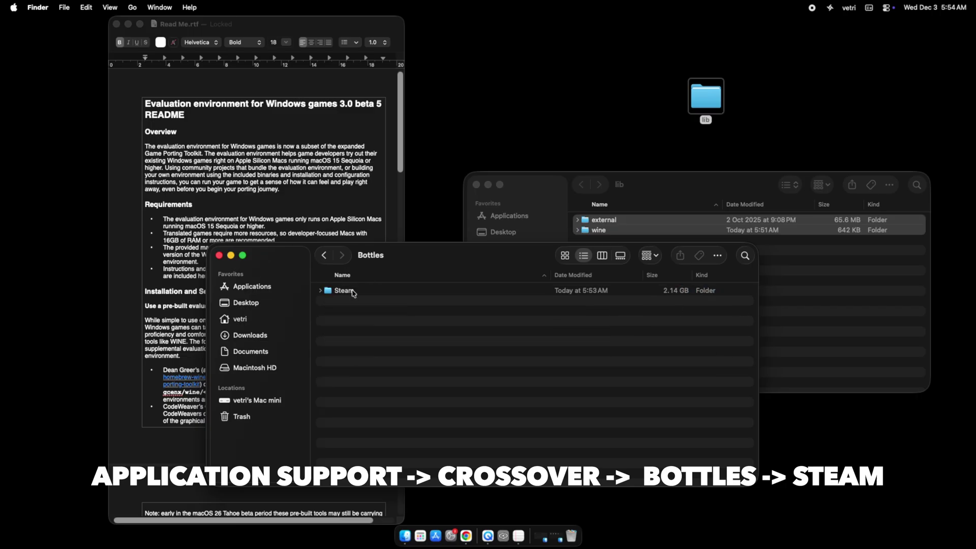
double_click(336, 291)
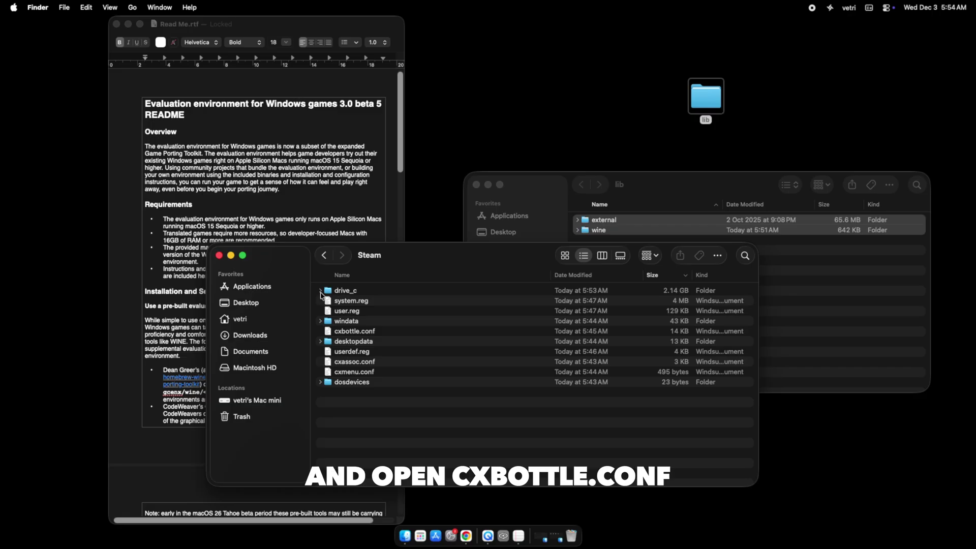
click(351, 335)
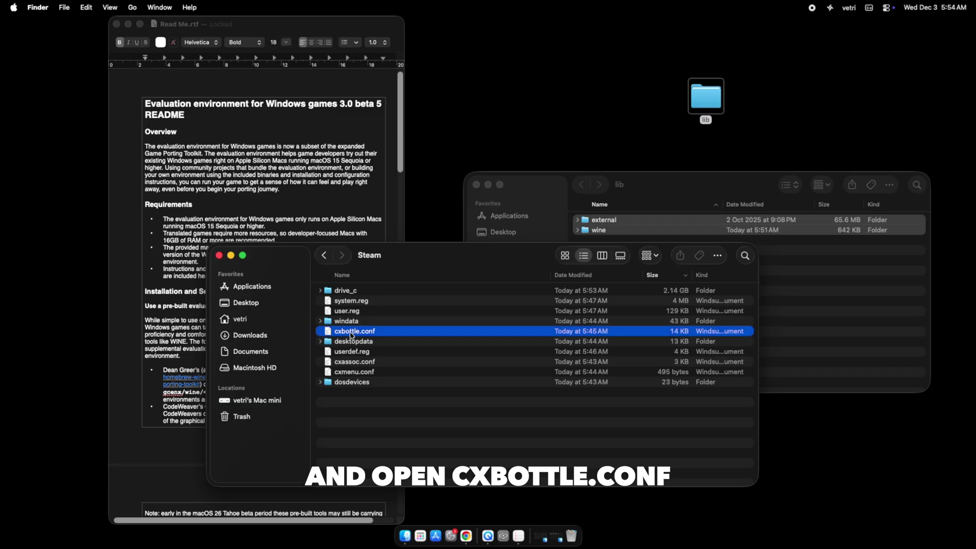
Bring up the Open With > Other… app chooser for cxbottle.conf and scroll its list.
right_click(350, 335)
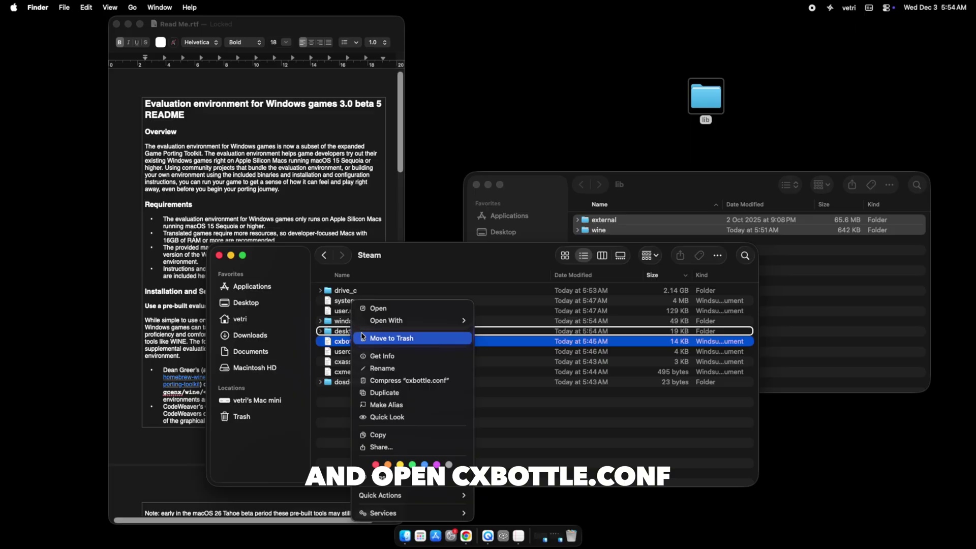
mouse_move(394, 323)
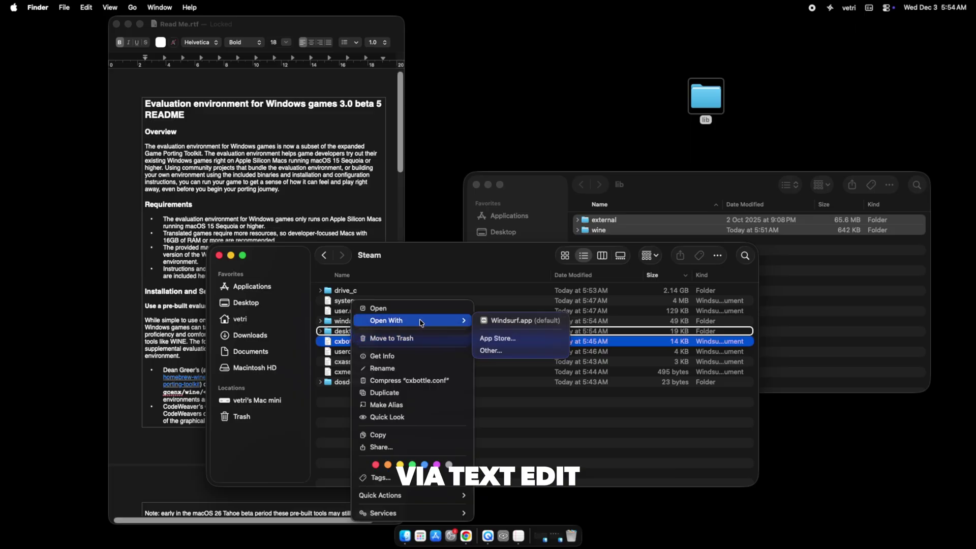
click(495, 350)
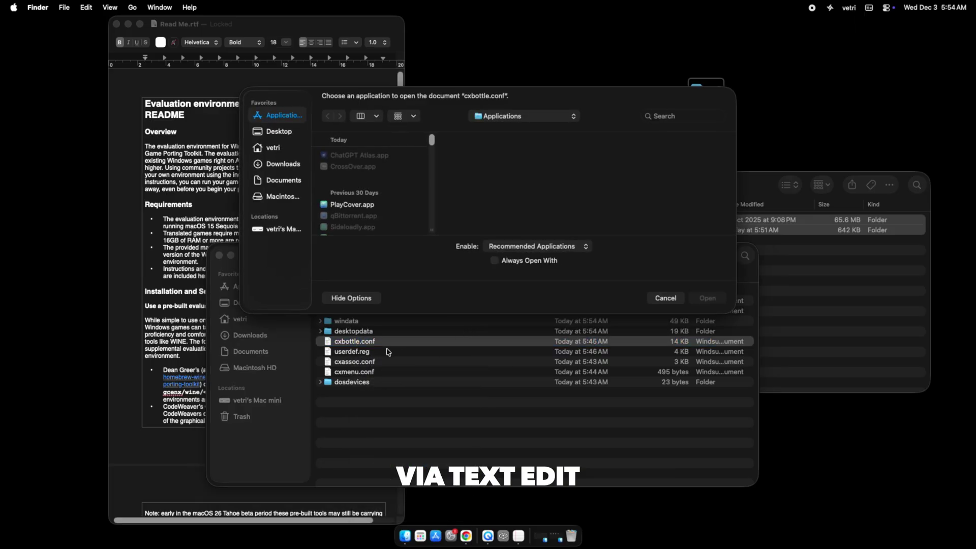
scroll(378, 223, down, 5)
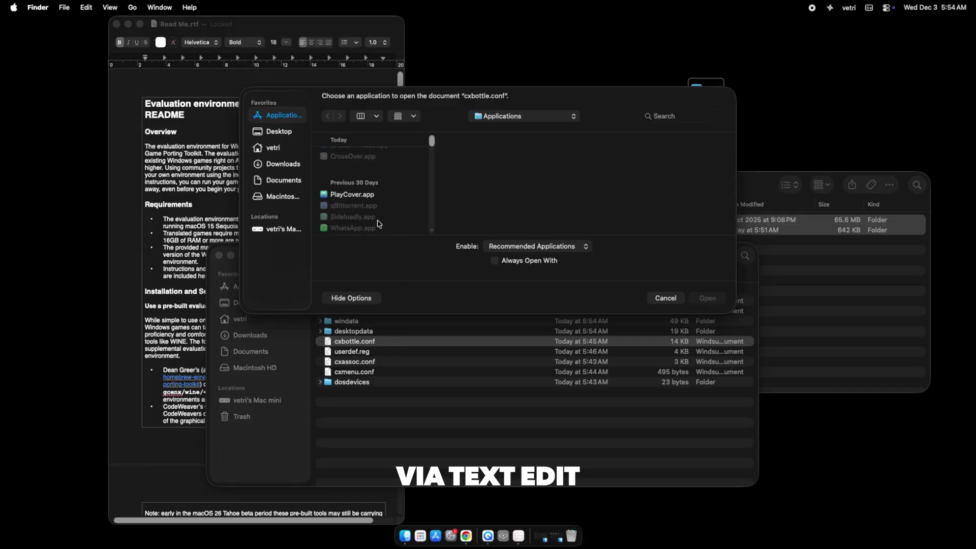
scroll(378, 224, down, 10)
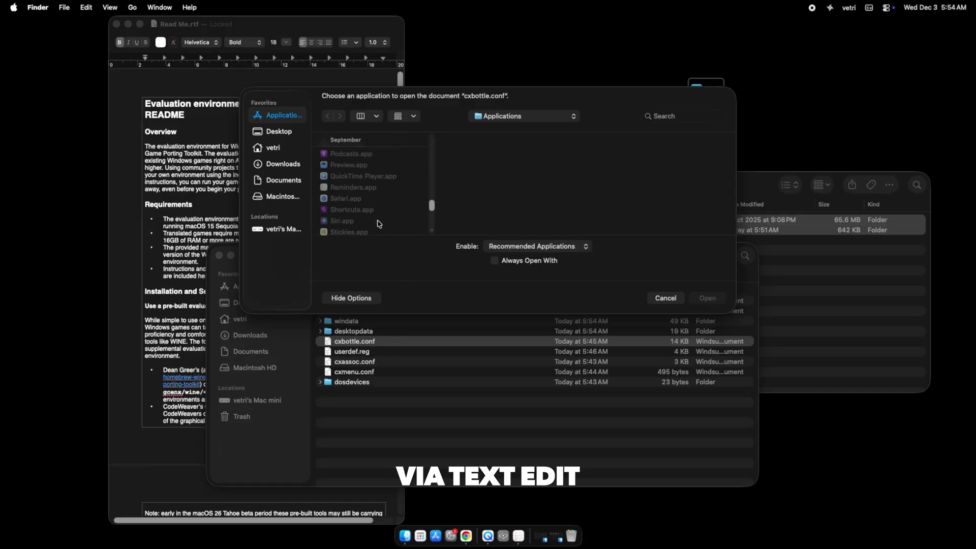
Open cxbottle.conf in TextEdit, scroll to its [EnvironmentVariables] section, and move the window right.
double_click(349, 151)
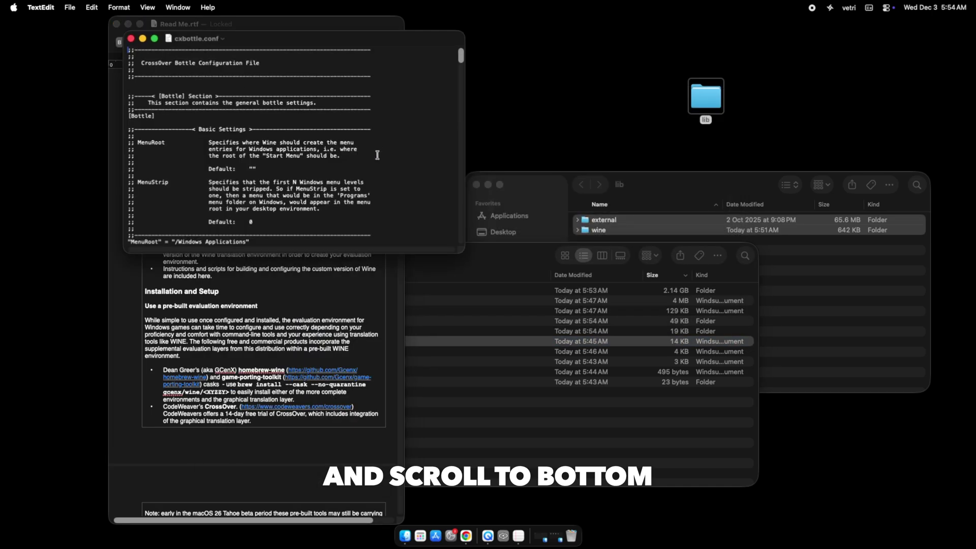
scroll(222, 145, down, 10)
scroll(456, 60, down, 10)
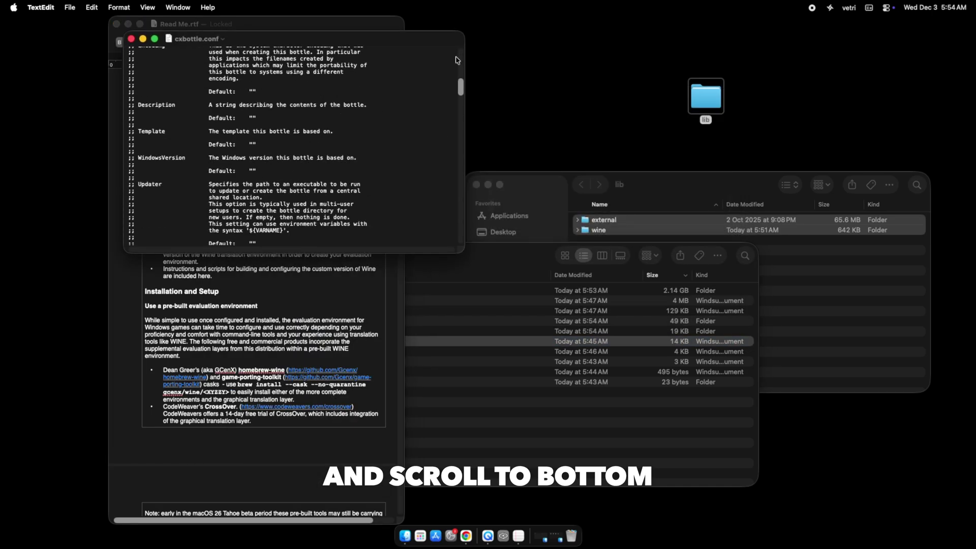
drag(463, 96, 454, 272)
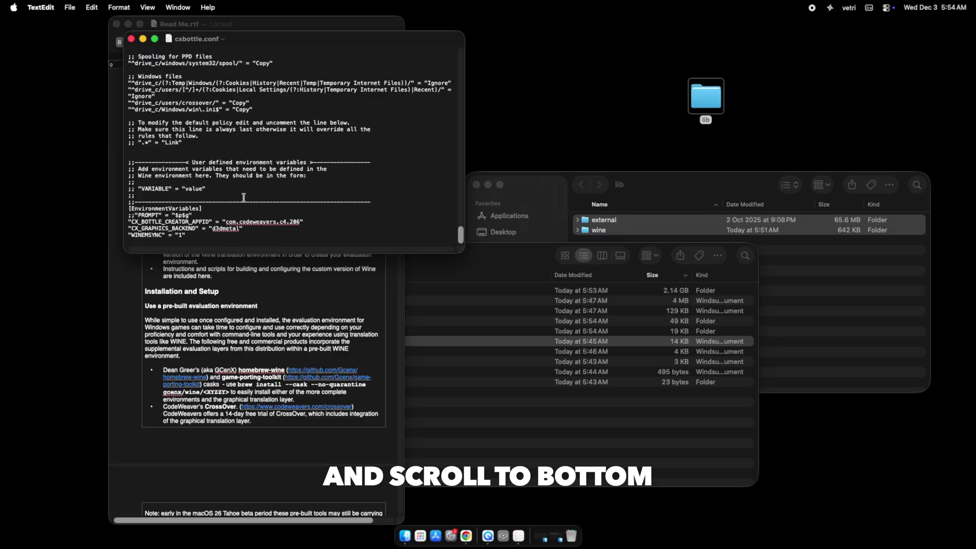
drag(293, 39, 596, 120)
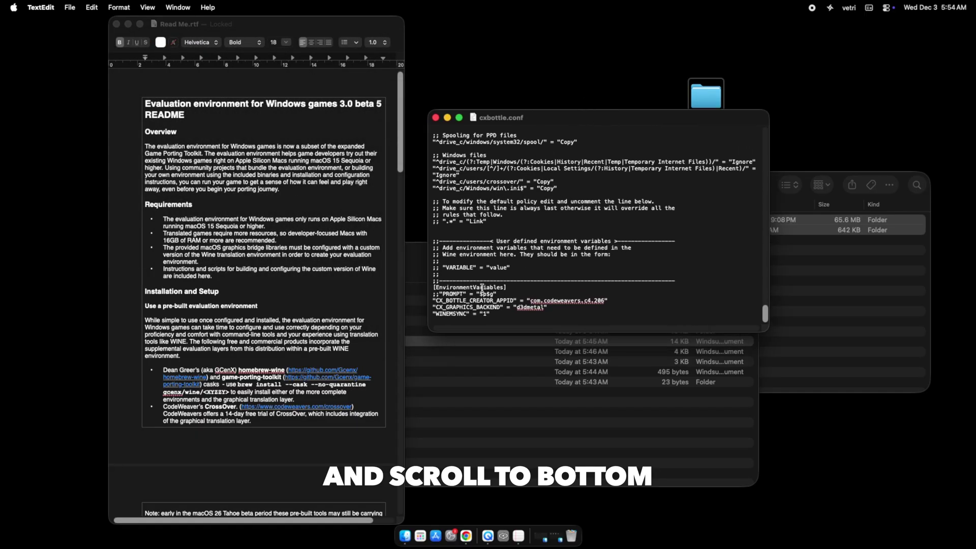
Add a D3DM_ENABLE_METALFX line after WINEMSYNC in cxbottle.conf, copied from the Read Me.
click(257, 308)
scroll(255, 306, down, 10)
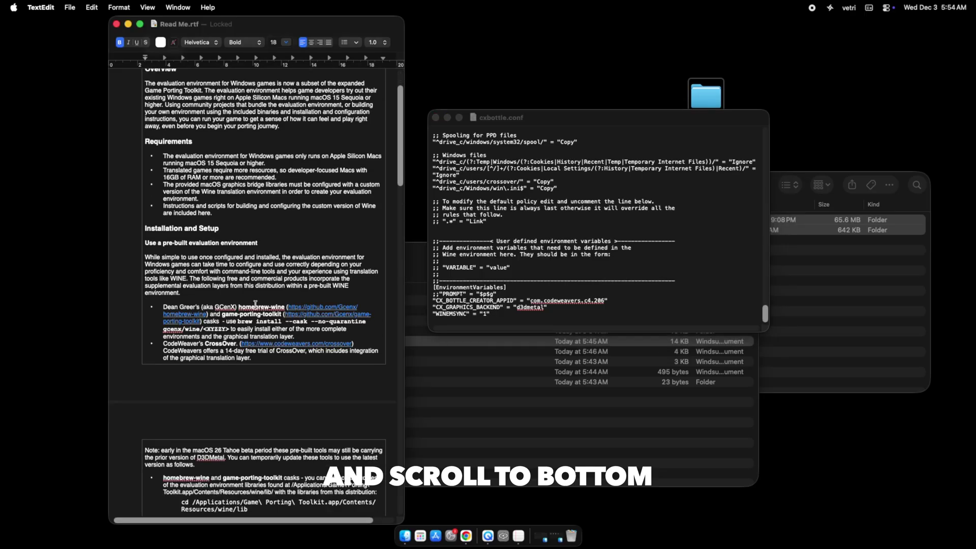
scroll(256, 304, down, 10)
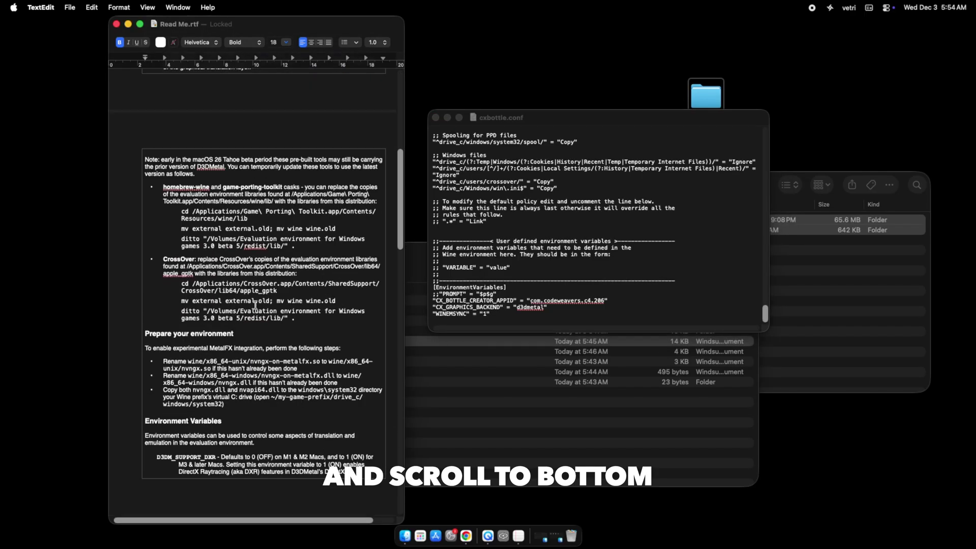
scroll(253, 292, down, 2)
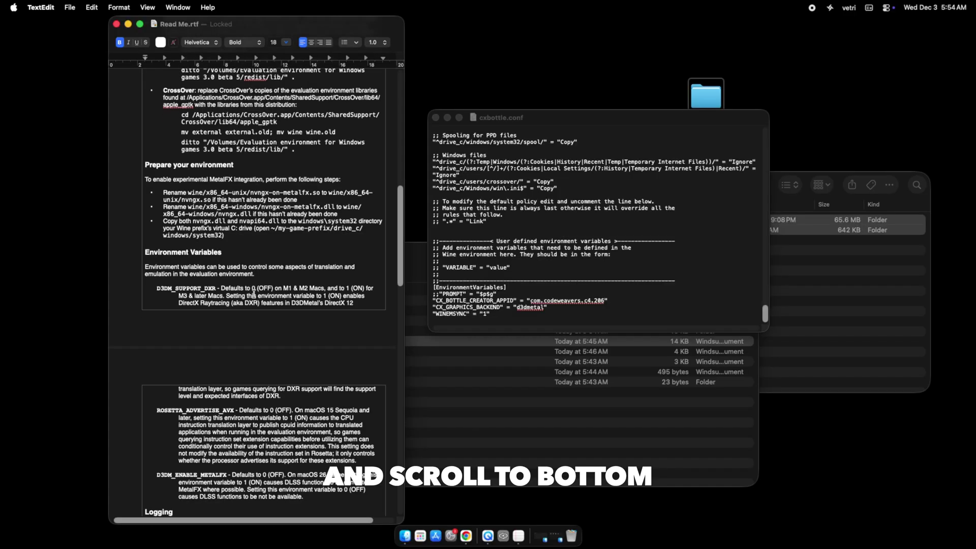
scroll(254, 294, down, 3)
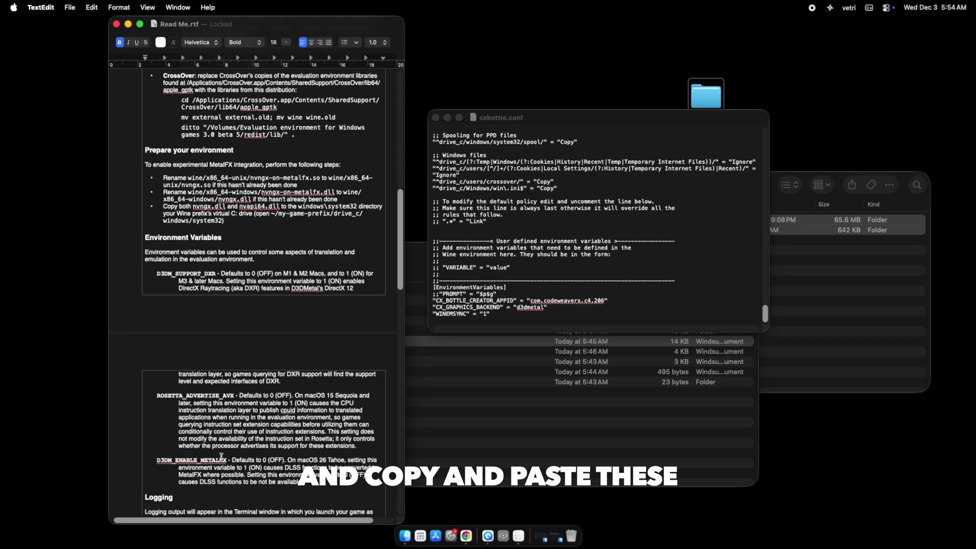
drag(225, 459, 156, 461)
right_click(156, 458)
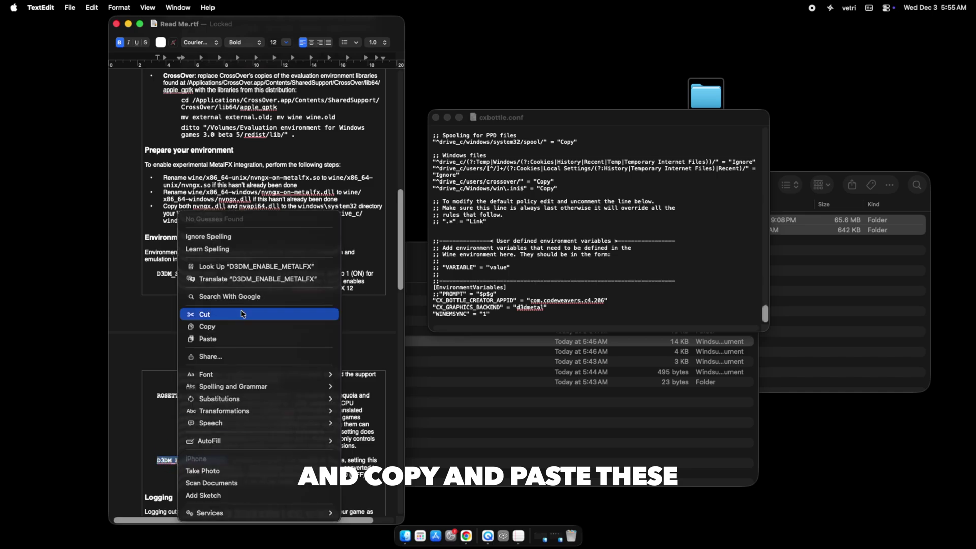
click(203, 324)
click(535, 315)
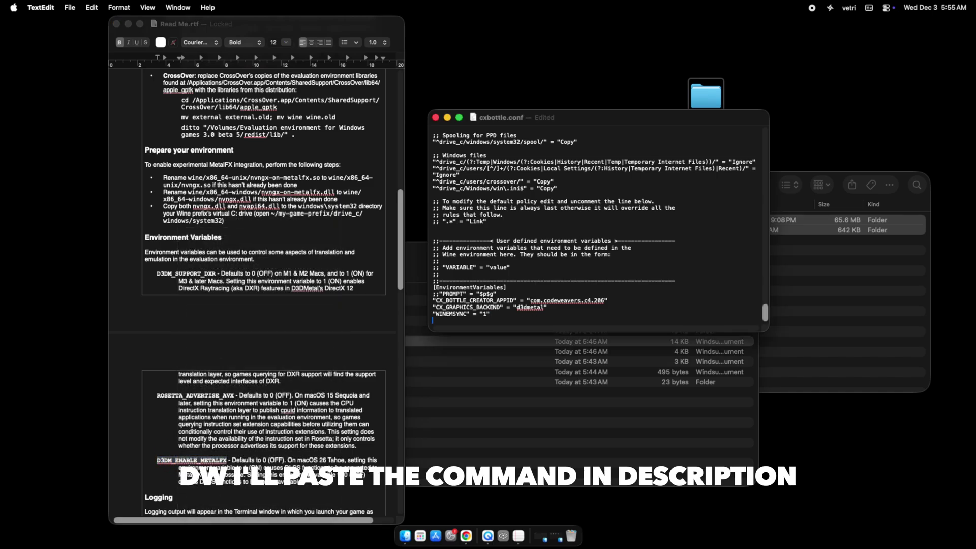
right_click(527, 317)
click(568, 356)
text("D3DM_ENABLE_METALFX" = "1)
Add a ROSETTA_ADVERTISE_AVX line at the end of cxbottle.conf, copied from the Read Me.
double_click(158, 395)
right_click(164, 394)
click(183, 326)
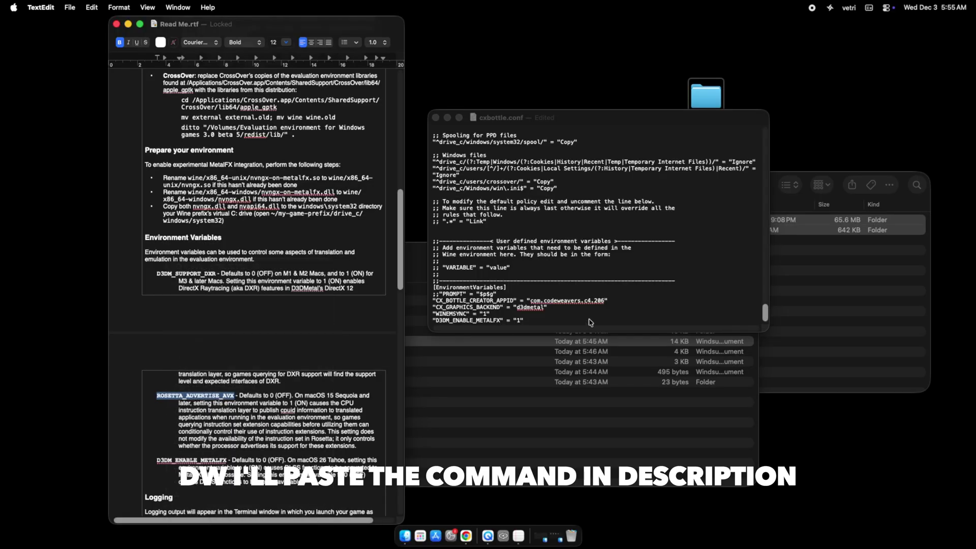
click(589, 320)
key(Return)
key(Return)
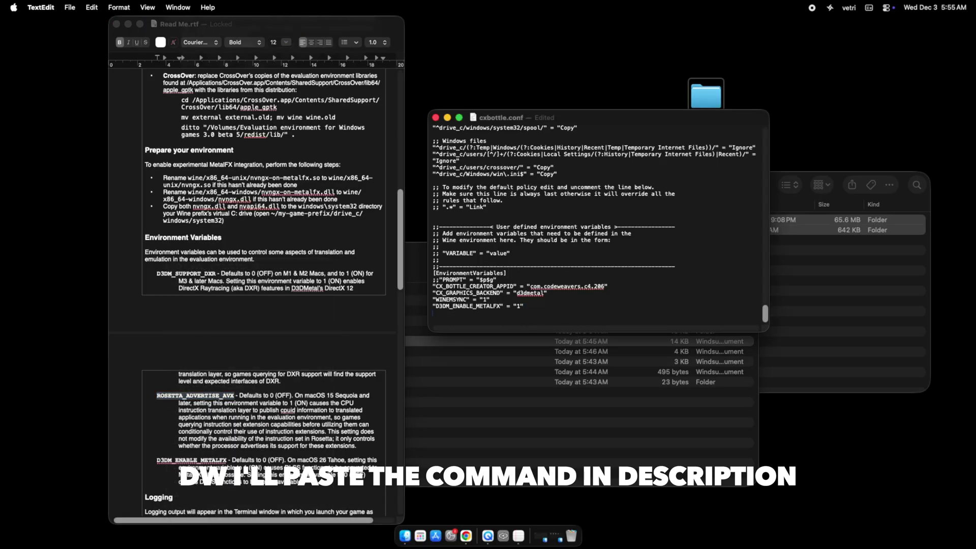
key(super+v)
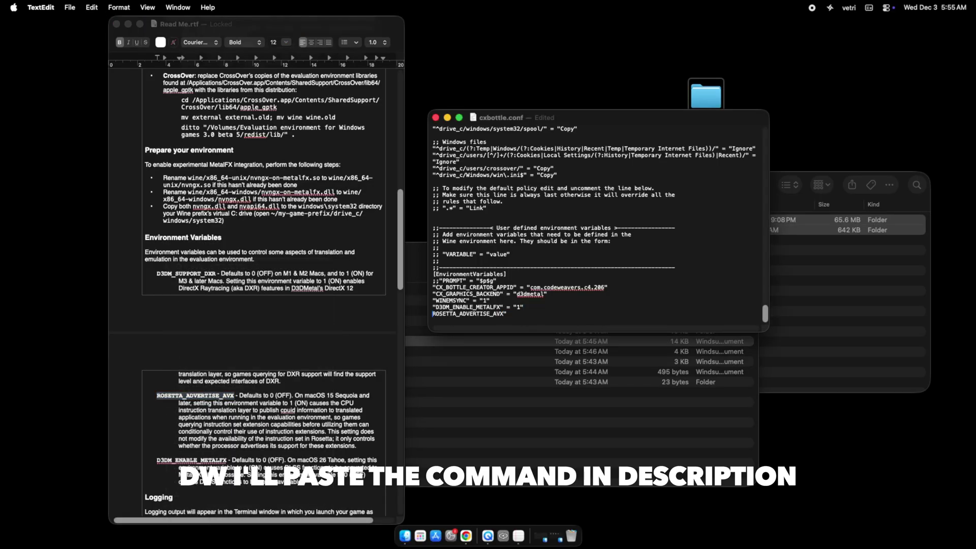
text(")
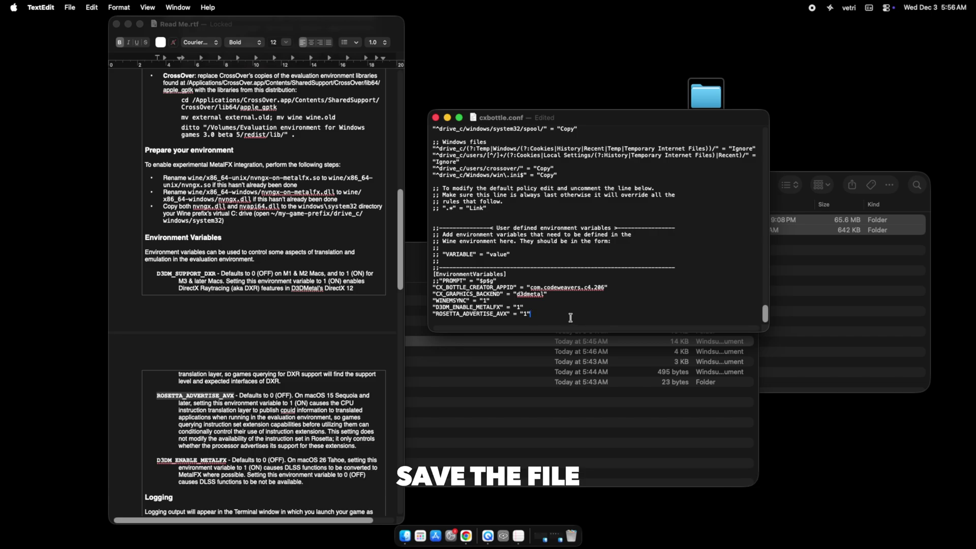
Save the edited cxbottle.conf and close its window.
right_click(665, 288)
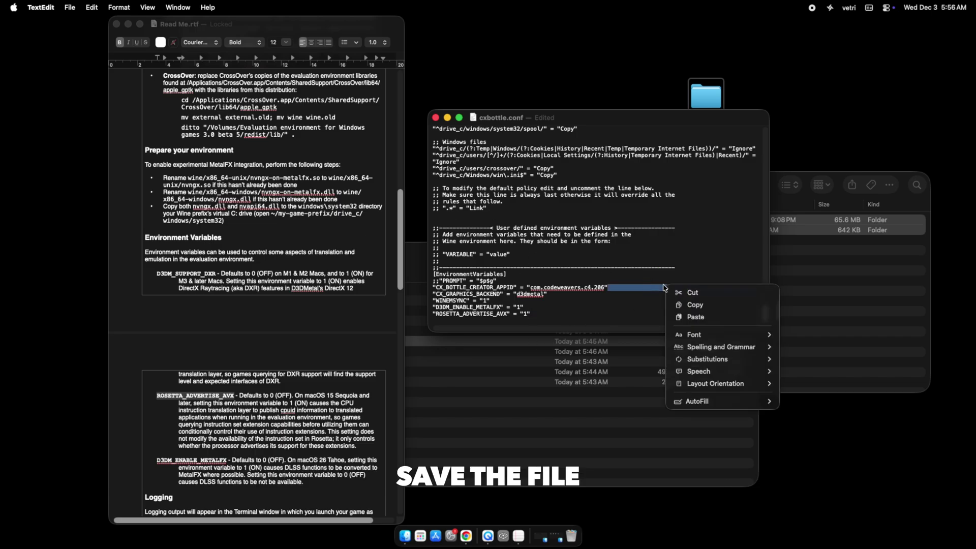
click(70, 7)
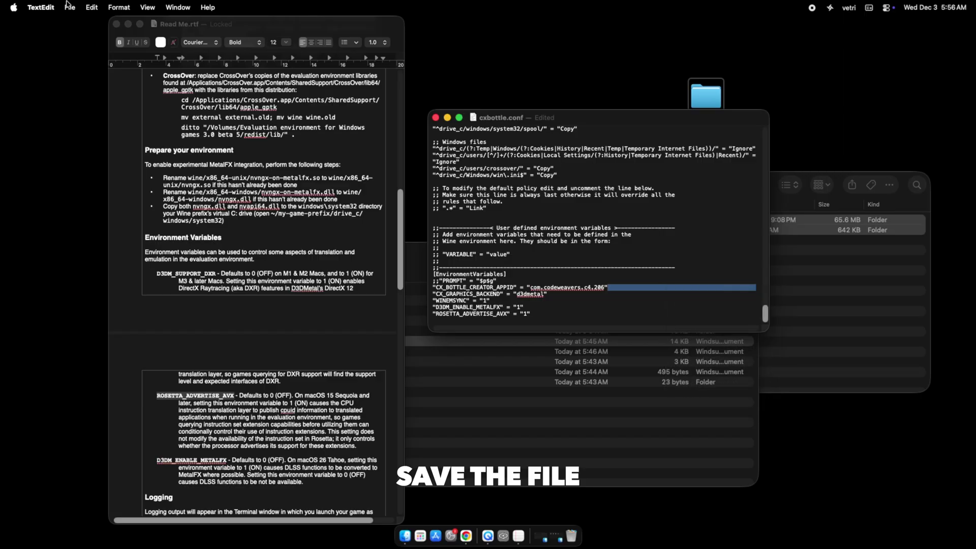
click(69, 6)
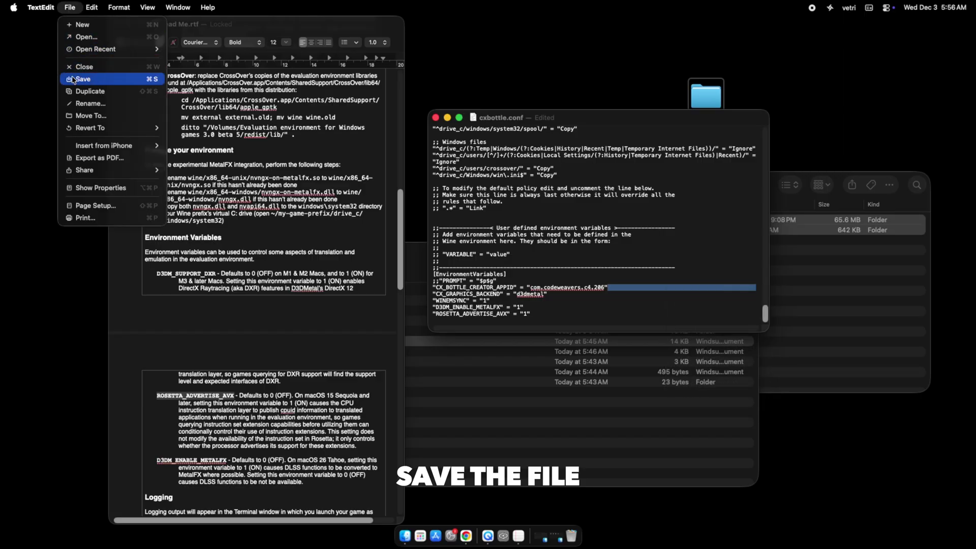
click(90, 81)
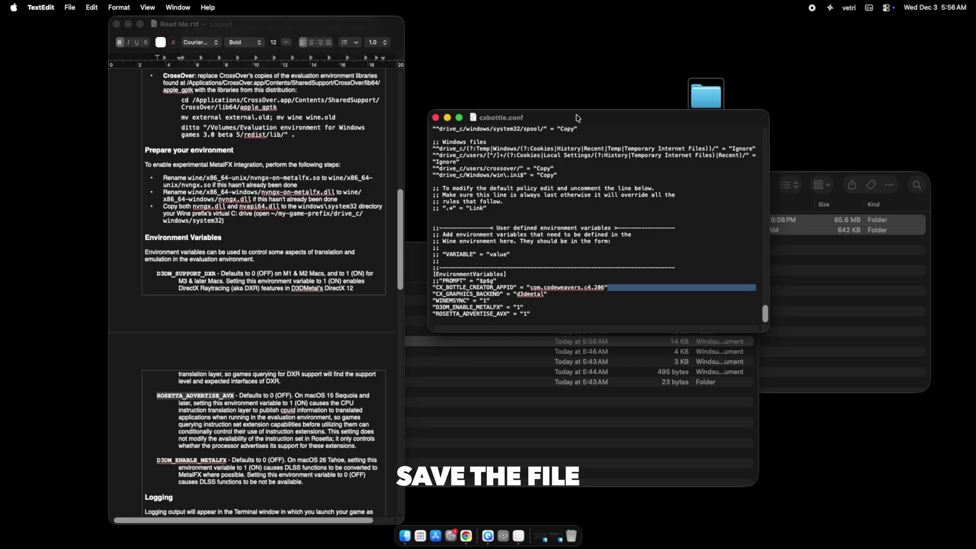
click(435, 118)
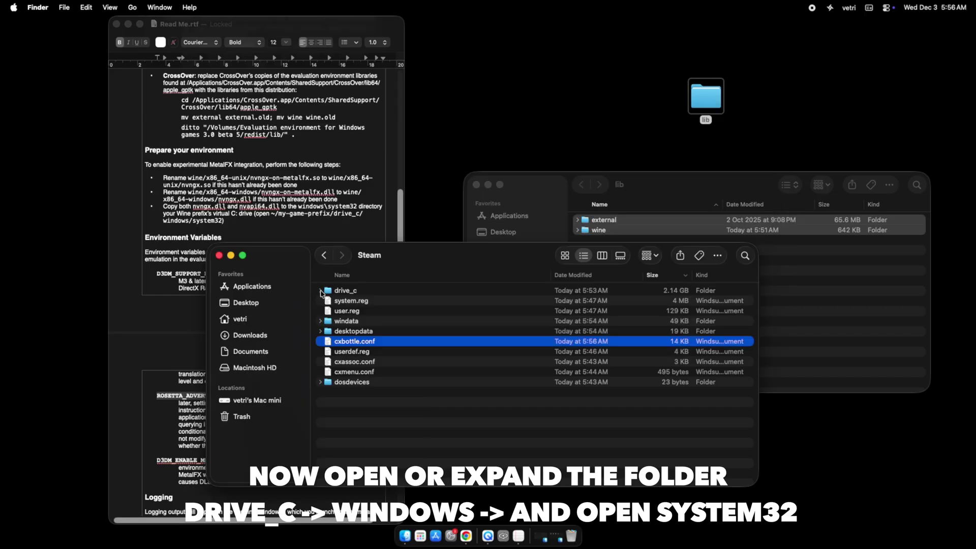
Open drive_c > windows > system32, and expand wine's x86_64-unix and x86_64-windows folders in lib.
click(320, 291)
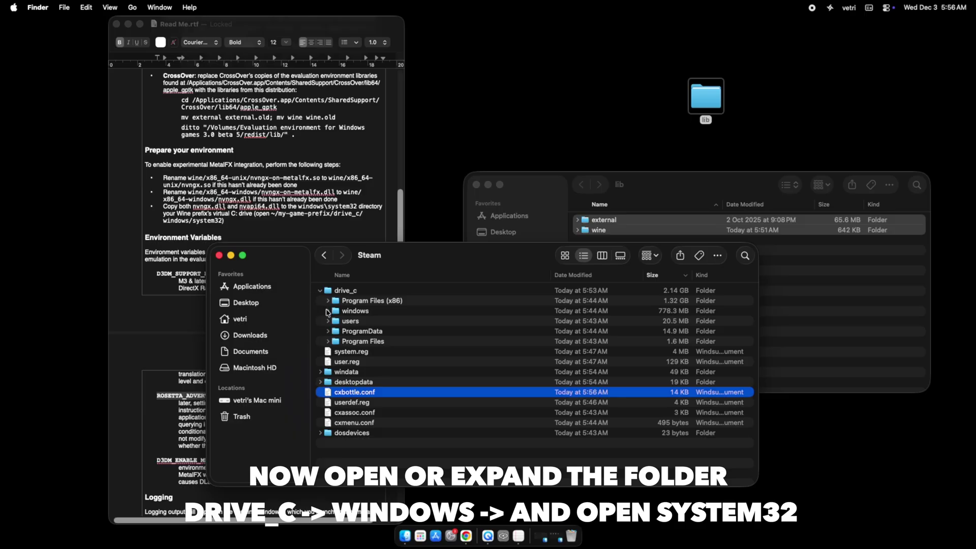
click(328, 311)
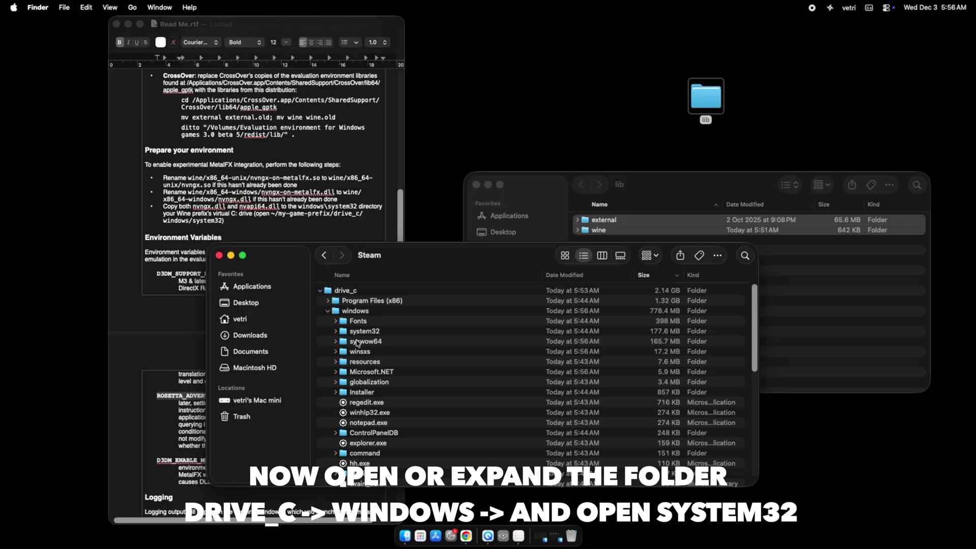
double_click(341, 332)
scroll(578, 370, down, 2)
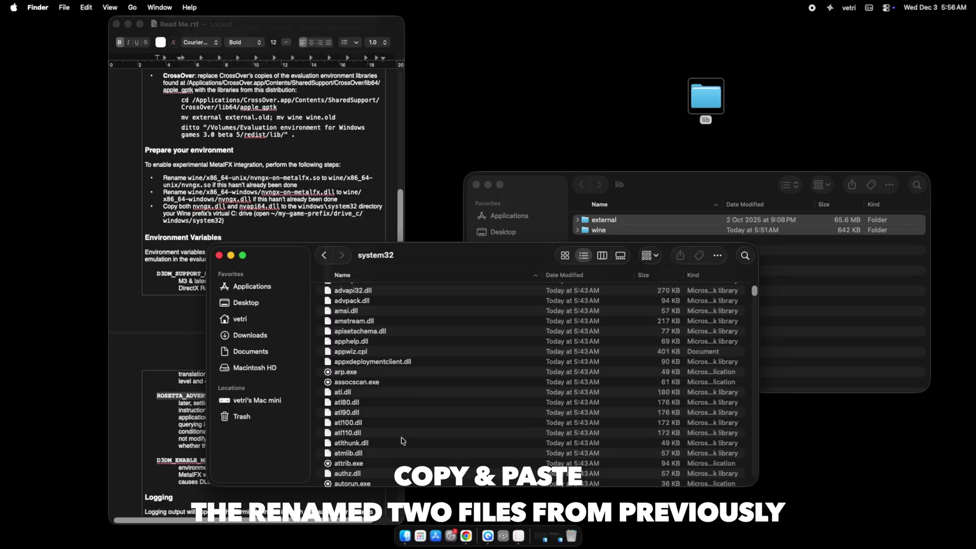
drag(660, 182, 706, 172)
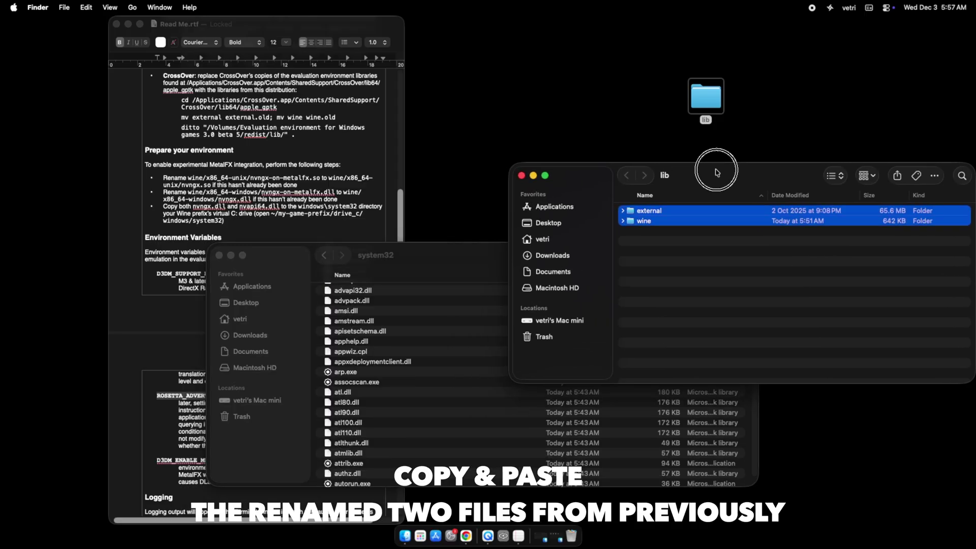
click(682, 255)
double_click(634, 221)
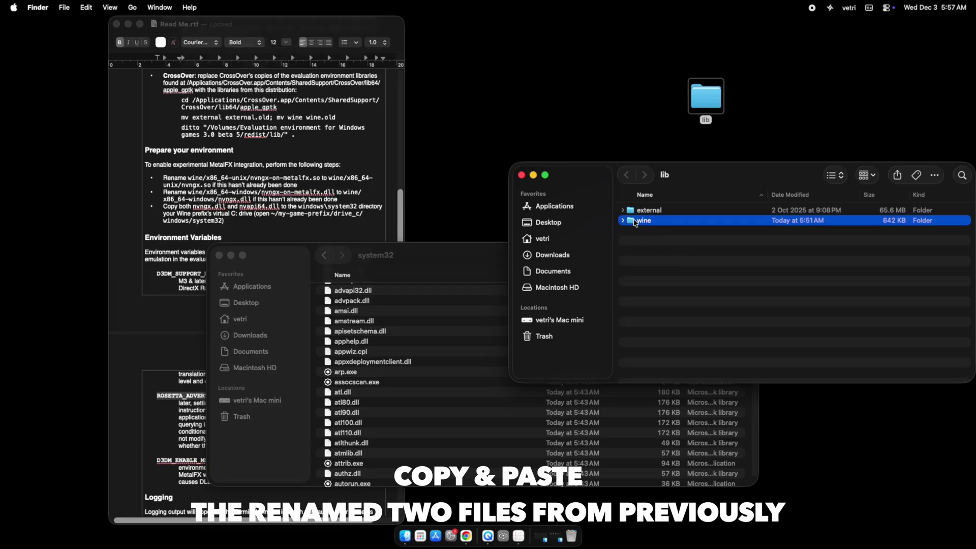
click(623, 210)
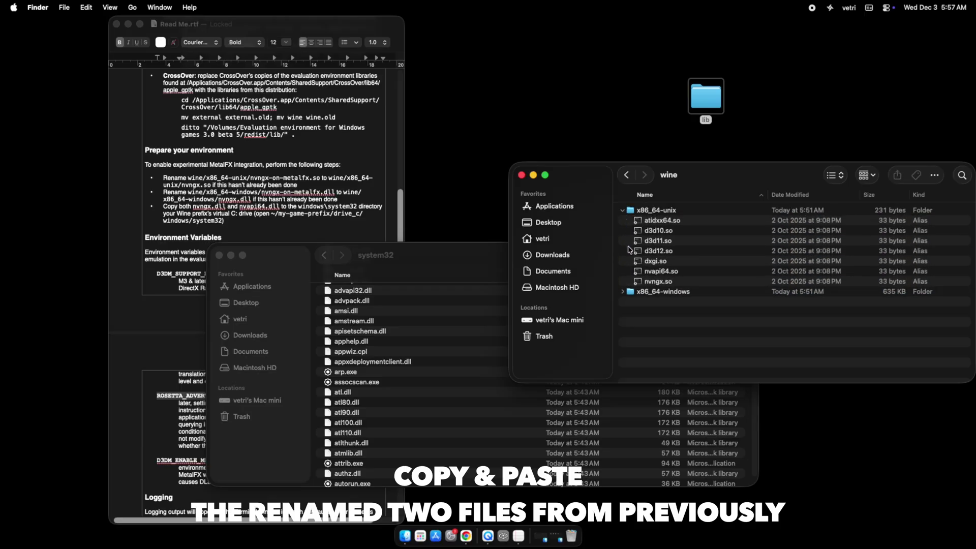
click(623, 292)
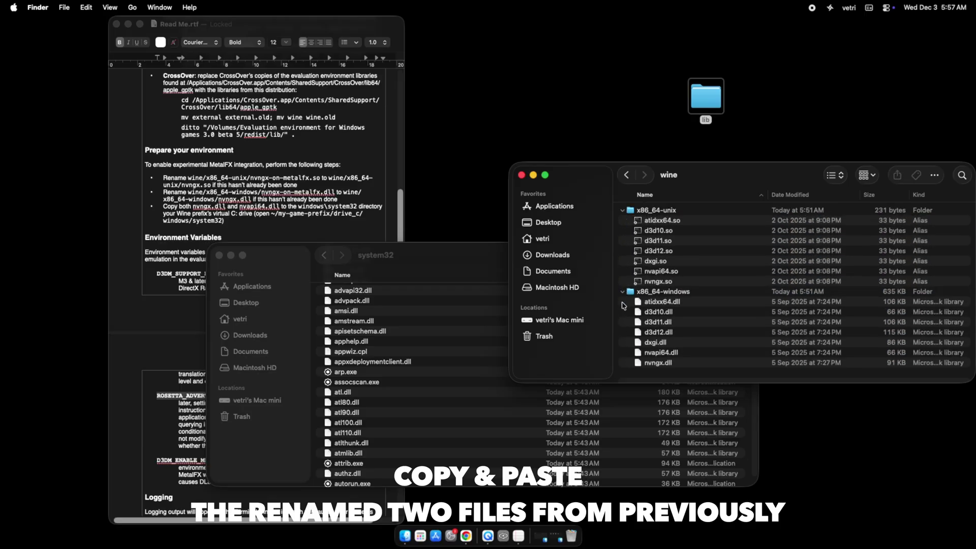
Select nvngx.so and nvngx.dll, undoing an accidental move of nvngx.so.
click(667, 283)
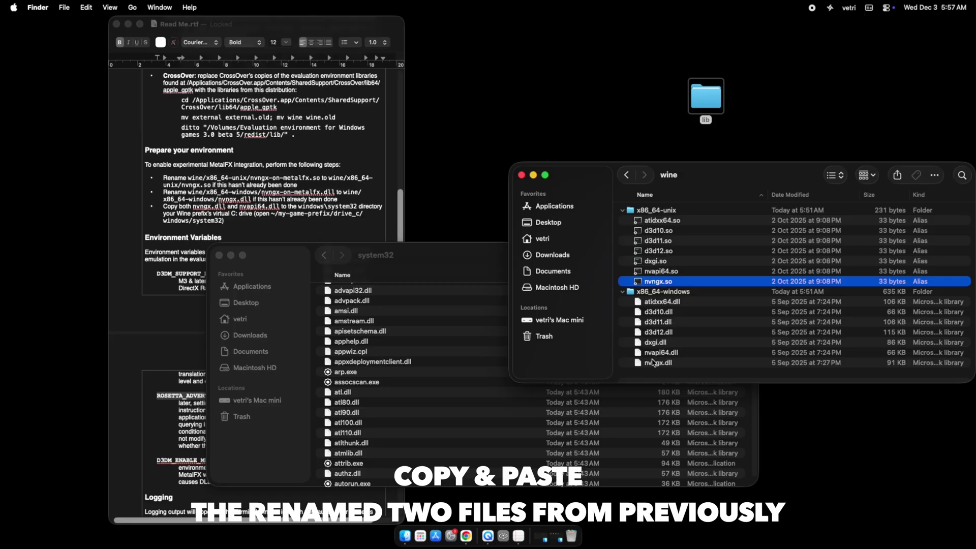
super+click(667, 364)
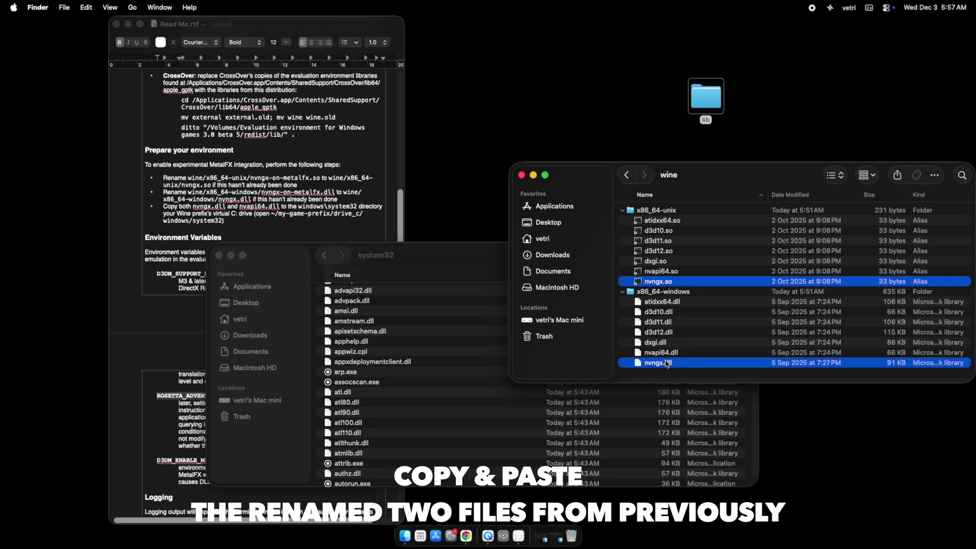
drag(667, 364, 647, 365)
right_click(654, 363)
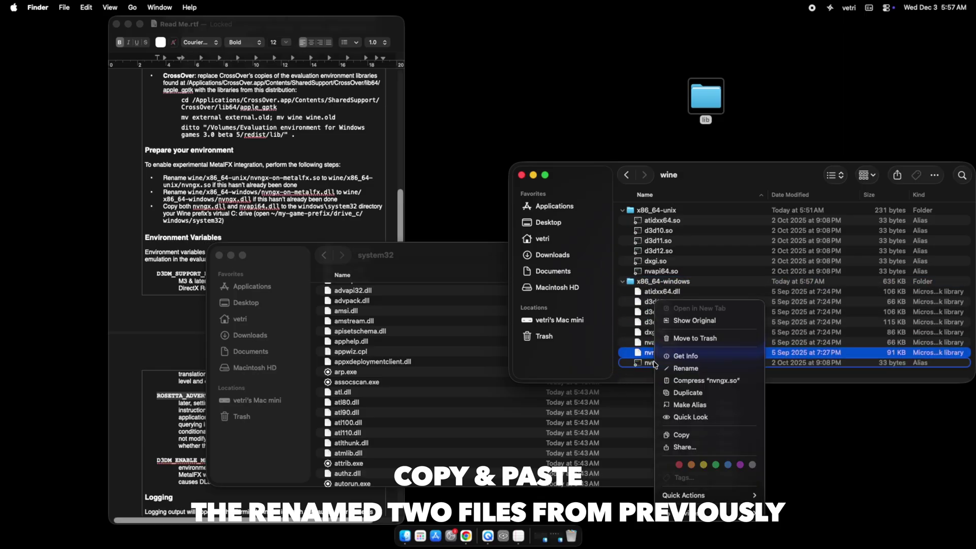
click(618, 361)
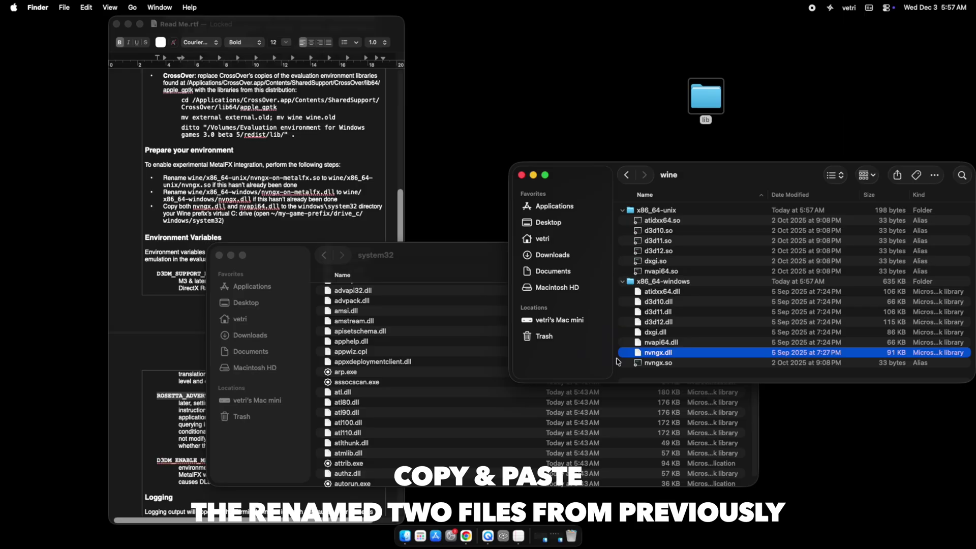
key(super+z)
Copy both nvngx files into system32, replacing the existing copies for all conflicts.
right_click(681, 281)
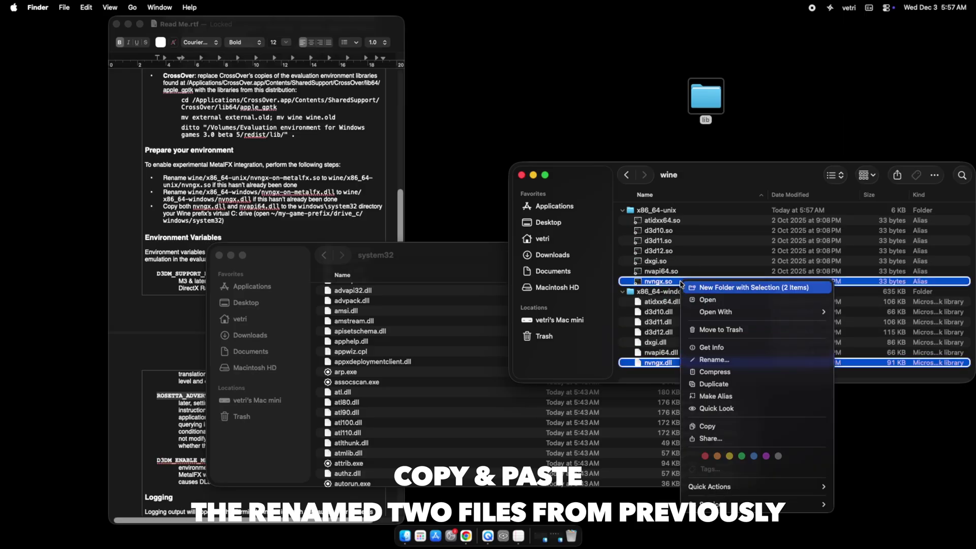
click(708, 427)
right_click(447, 402)
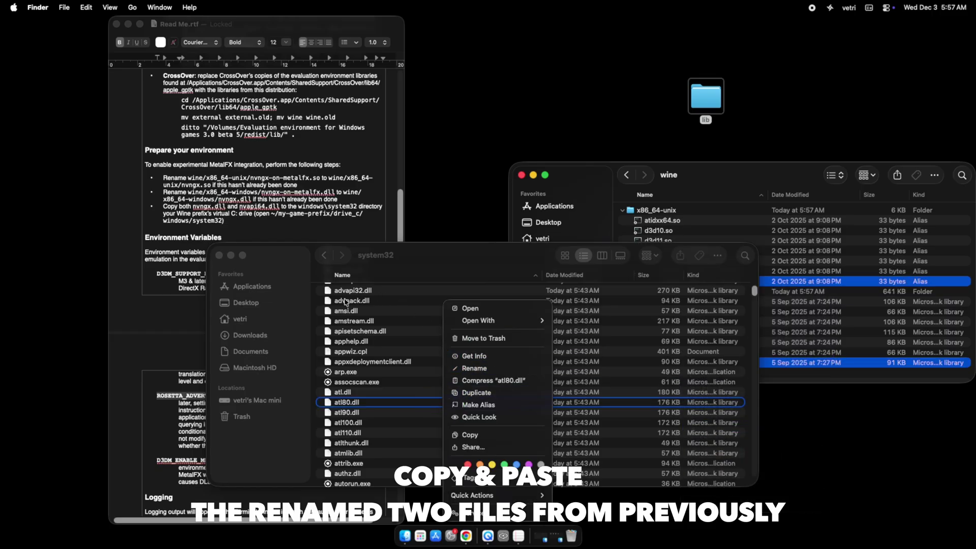
click(426, 279)
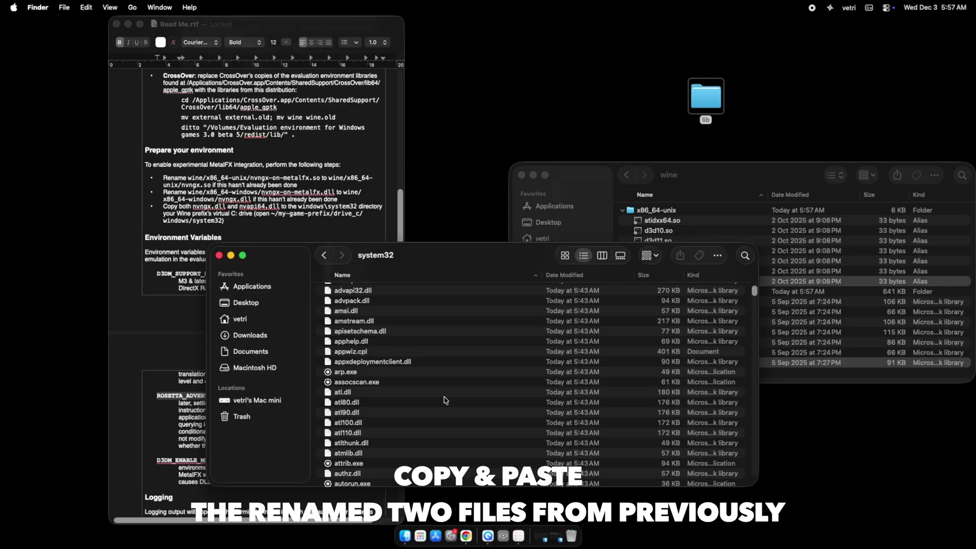
click(445, 392)
key(super+v)
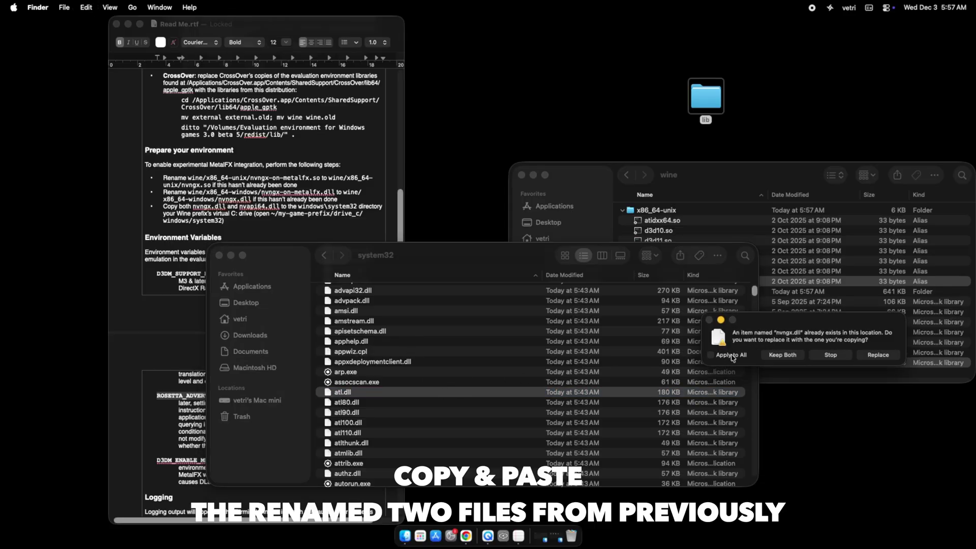
click(711, 355)
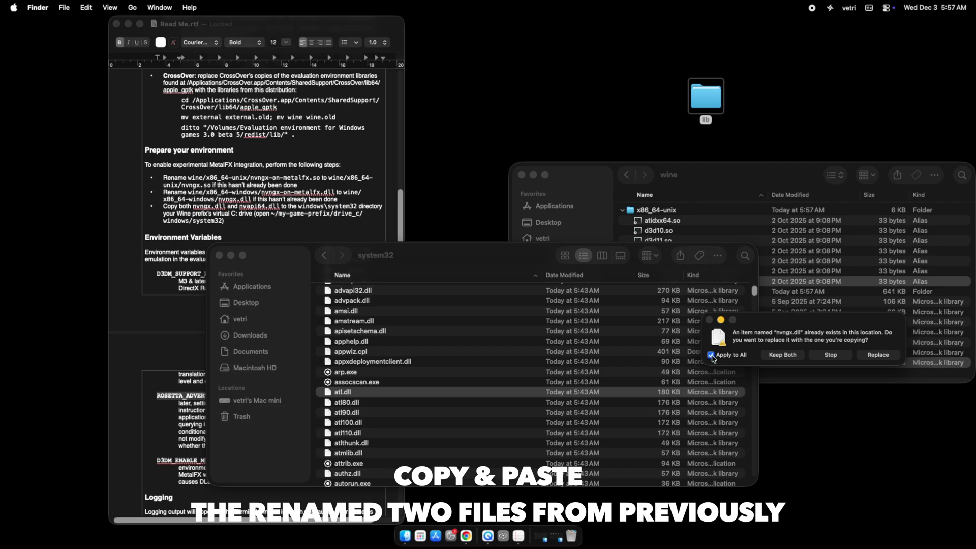
click(872, 356)
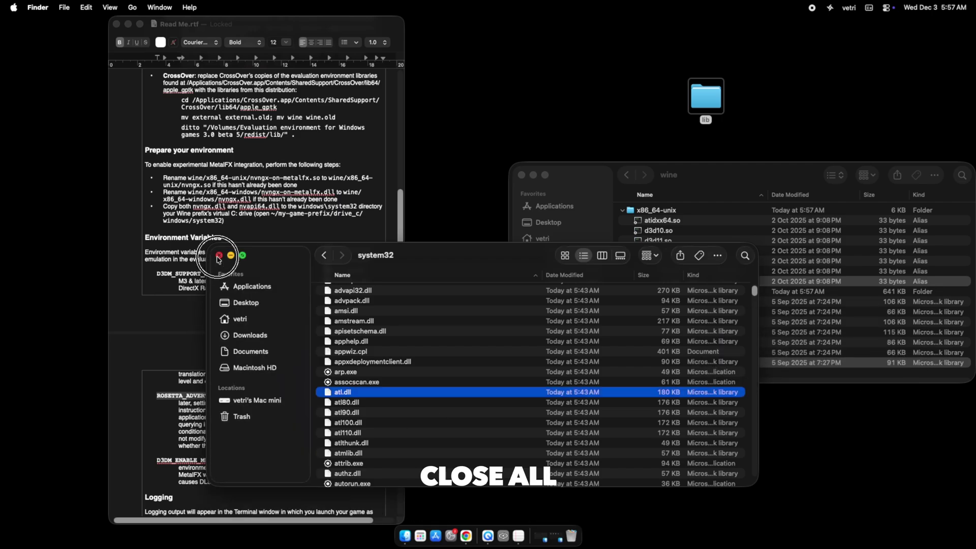
Close the system32, wine and Read Me windows and move the lib folder to the Trash.
click(218, 255)
click(522, 176)
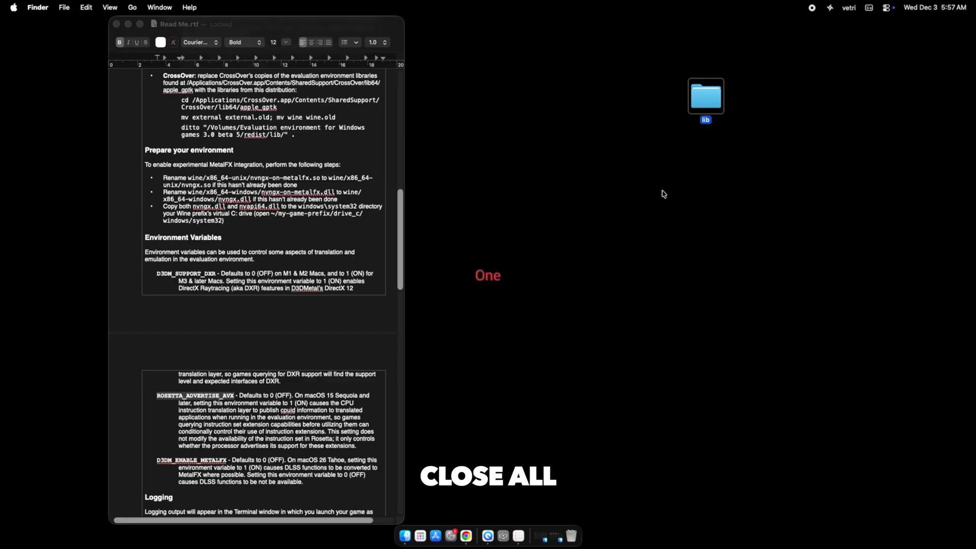
click(115, 24)
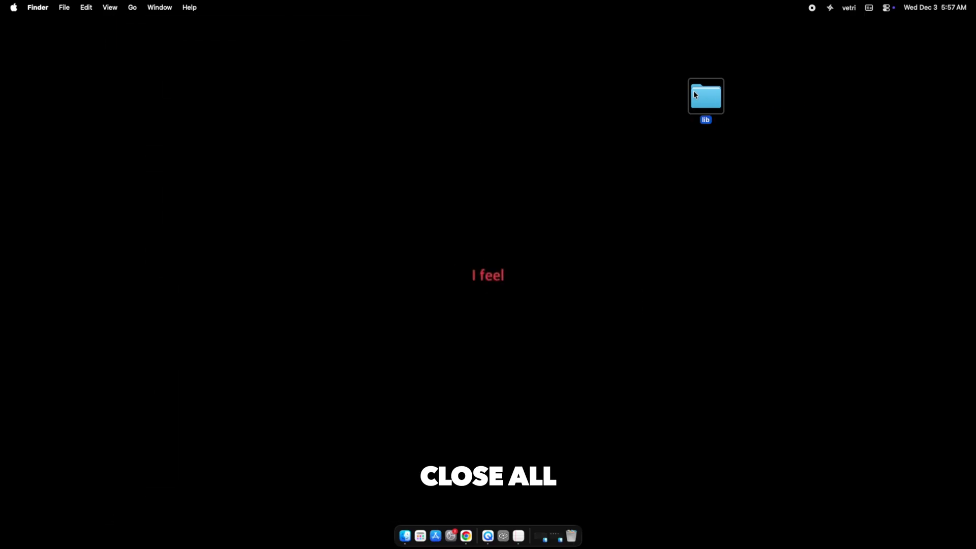
right_click(693, 90)
click(724, 127)
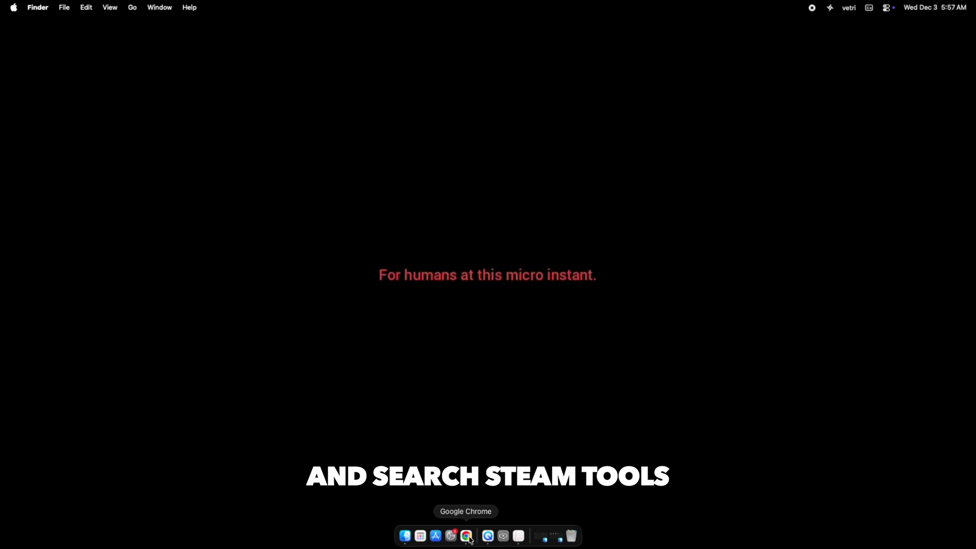
Search Google for 'steam tools' and open the SteamTools site translated into English.
click(467, 536)
click(443, 255)
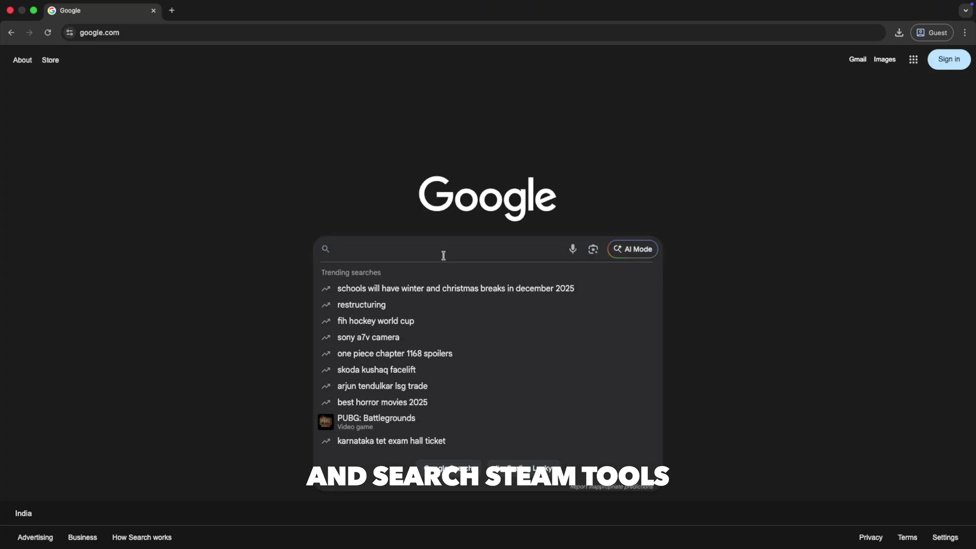
text(ste)
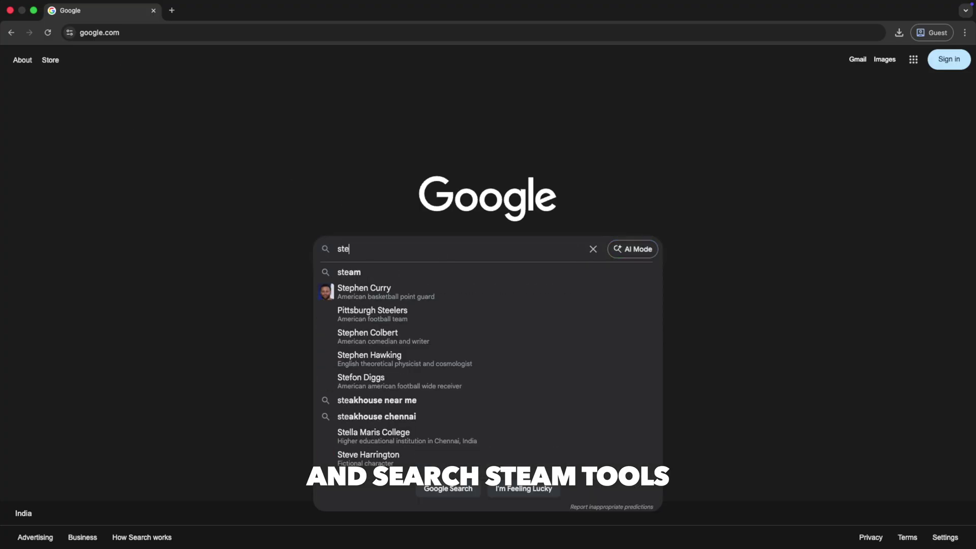
text(am tools)
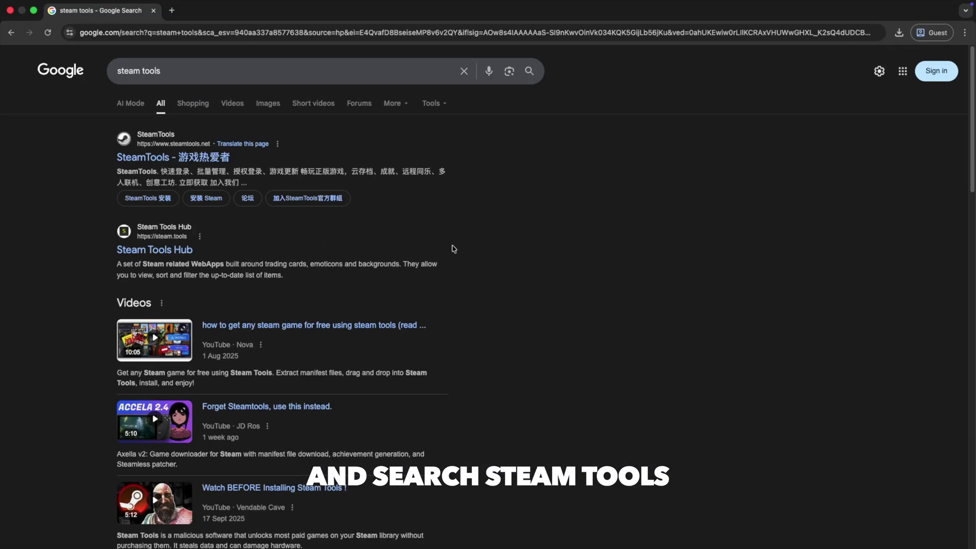
click(186, 162)
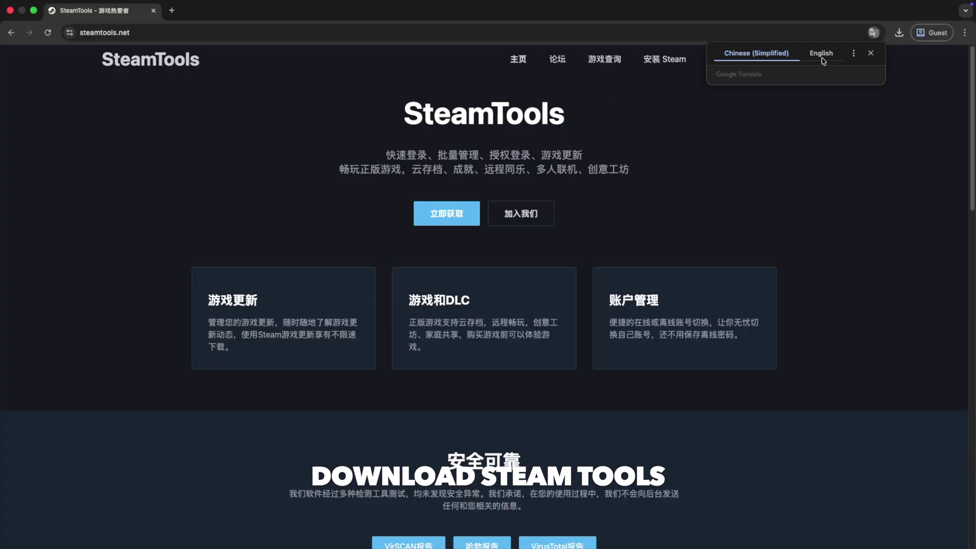
click(822, 55)
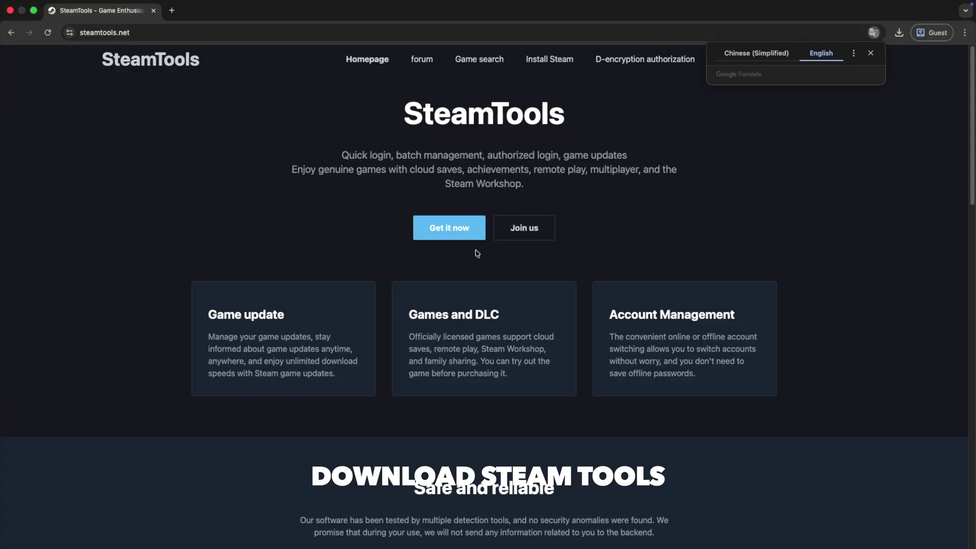
Download the SteamTools installer st-setup-1.8.17r2.exe from the download page into Downloads.
click(455, 227)
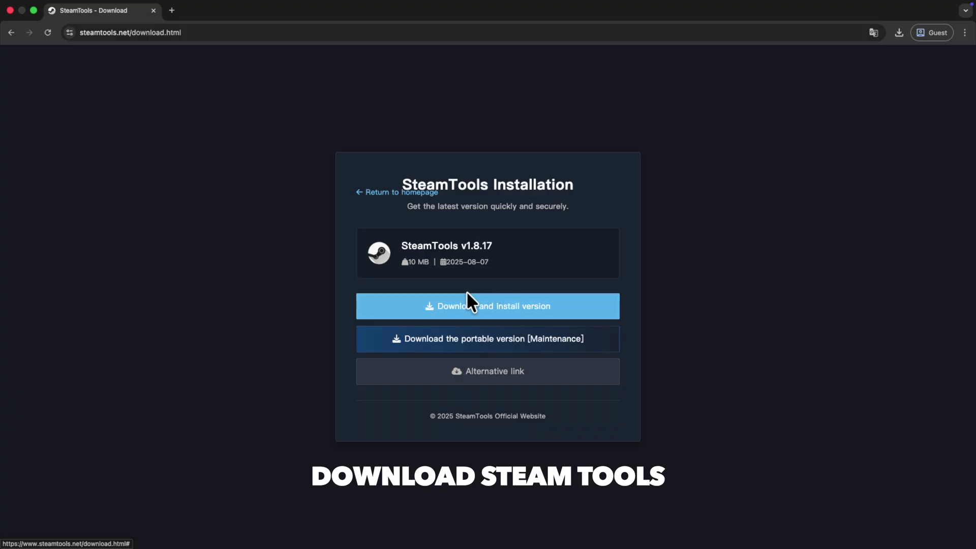
click(500, 313)
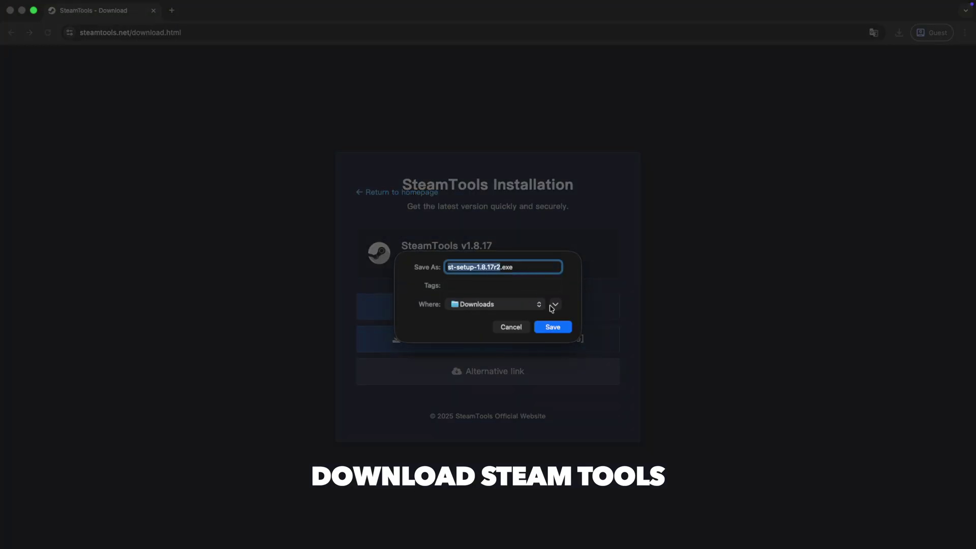
click(554, 325)
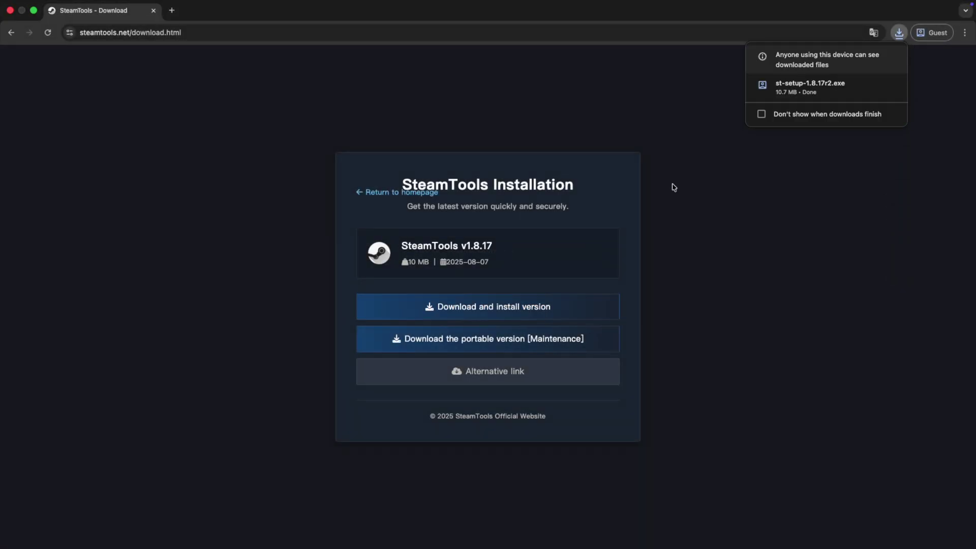
click(33, 10)
Minimize Chrome and open the Steam bottle's details in CrossOver, past the trial prompt.
click(252, 108)
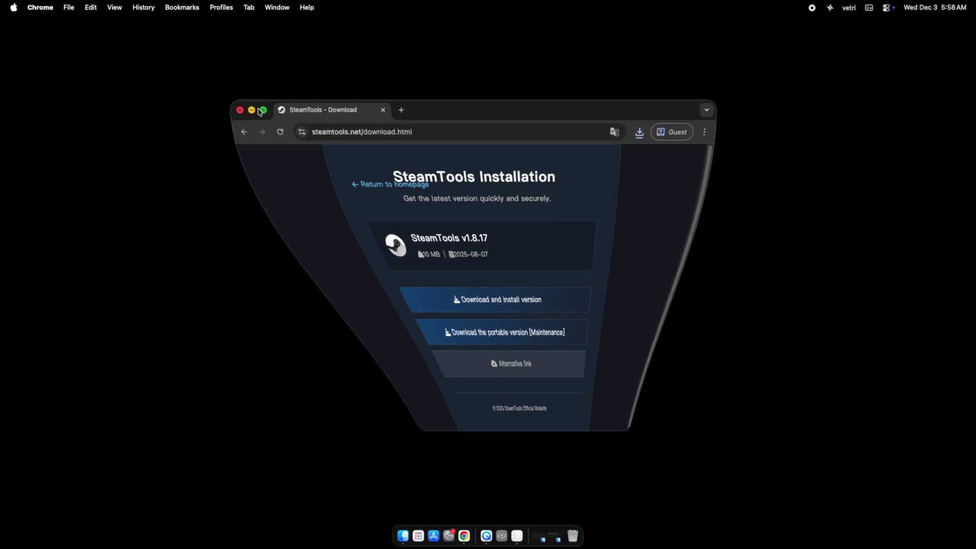
click(496, 541)
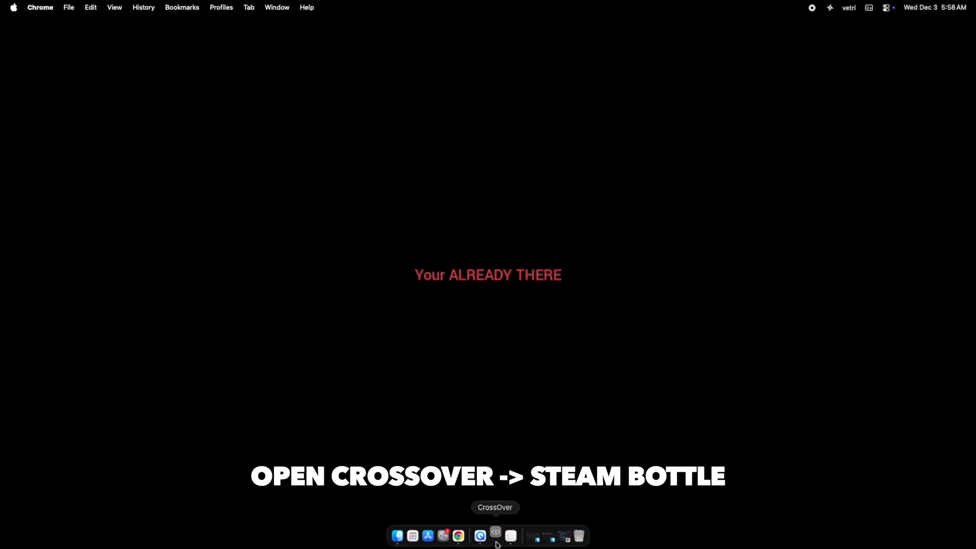
click(584, 360)
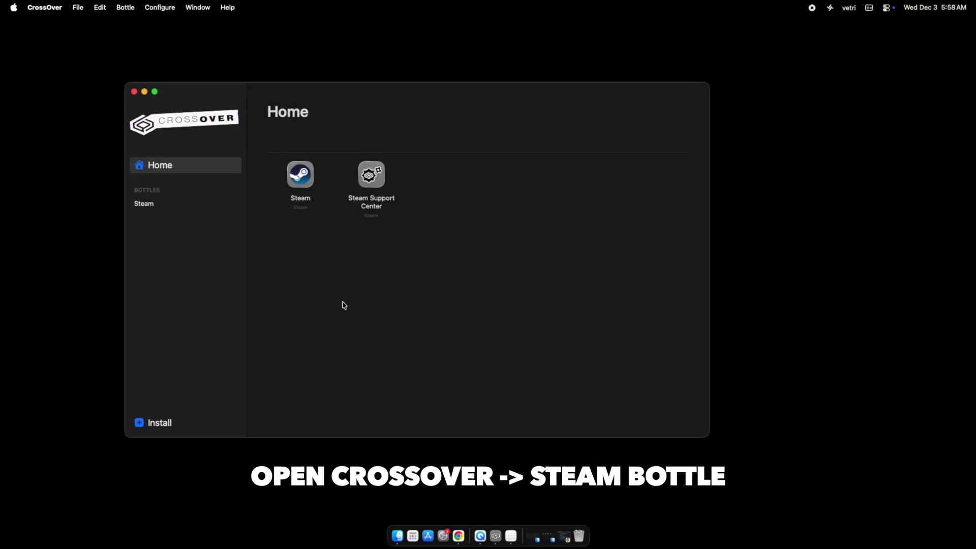
click(148, 204)
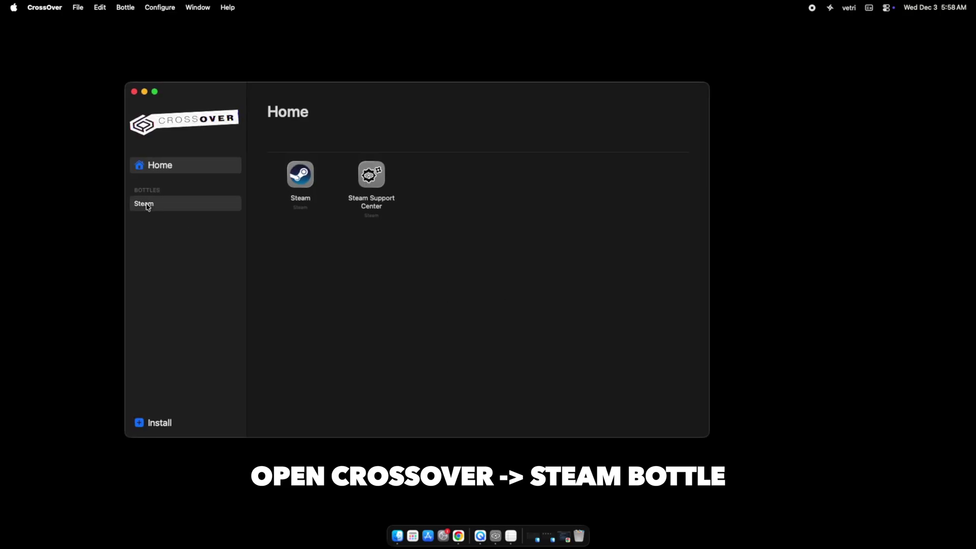
Drag st-setup-1.8.17r2.exe from a Finder Downloads window onto the Steam bottle.
click(397, 536)
drag(411, 261, 664, 289)
click(499, 364)
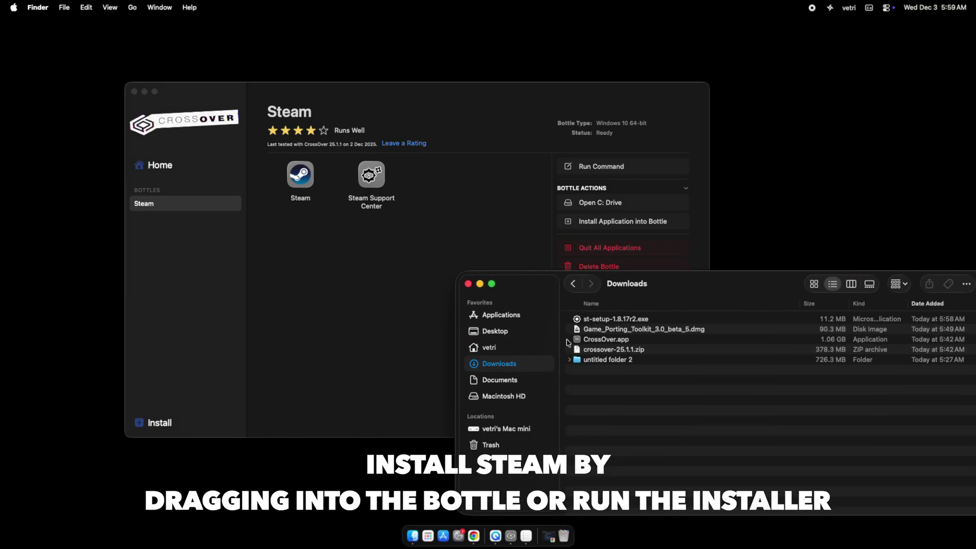
click(603, 319)
drag(602, 319, 794, 378)
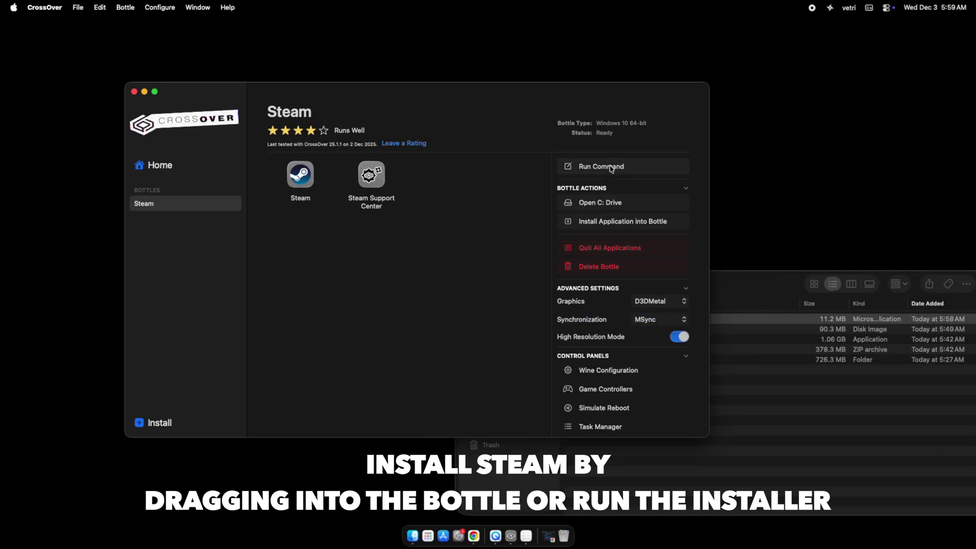
Run Downloads/st-setup-1.8.17r2.exe as a command in the Steam bottle.
click(593, 170)
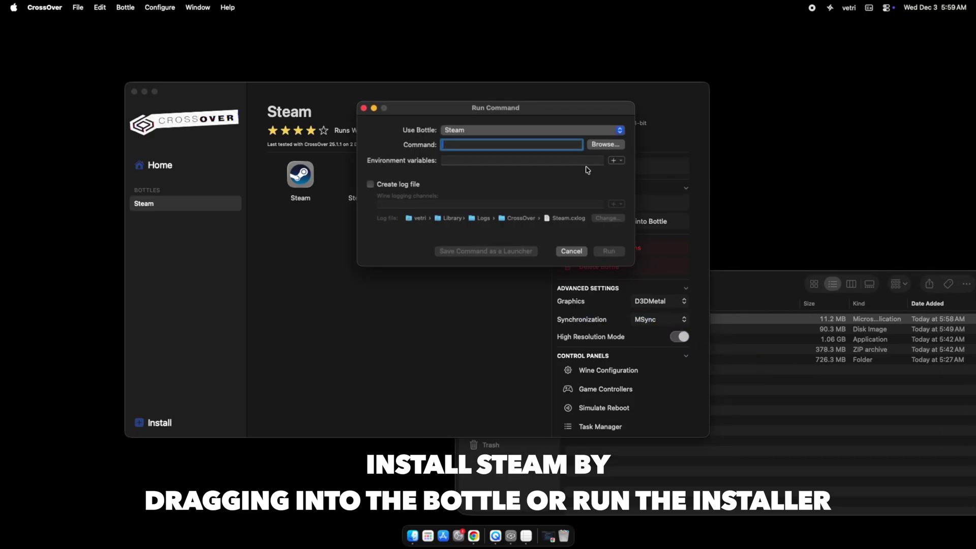
click(604, 146)
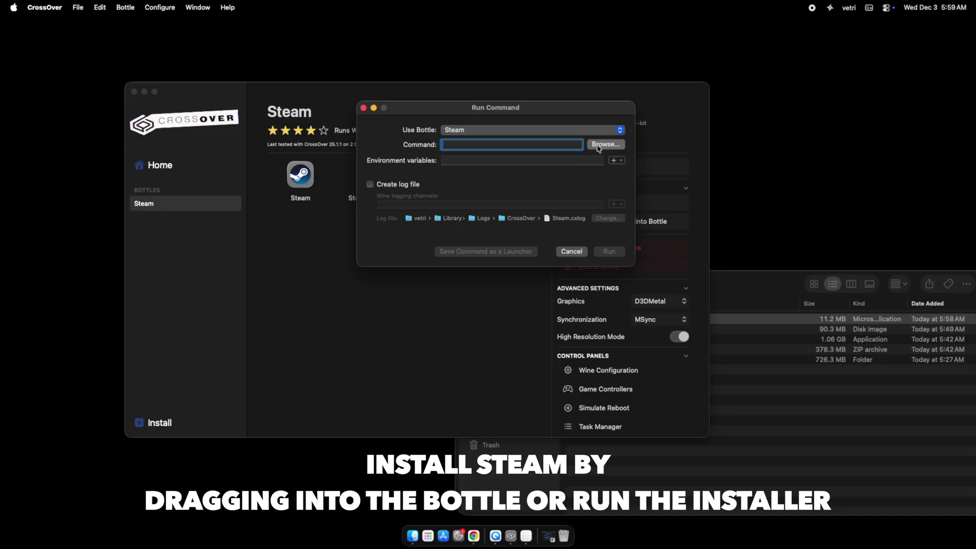
click(288, 195)
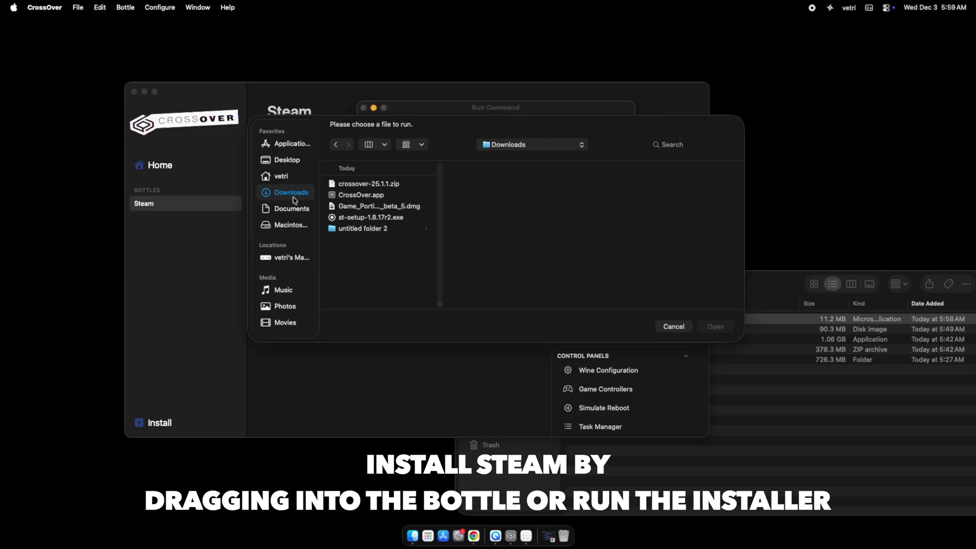
click(377, 217)
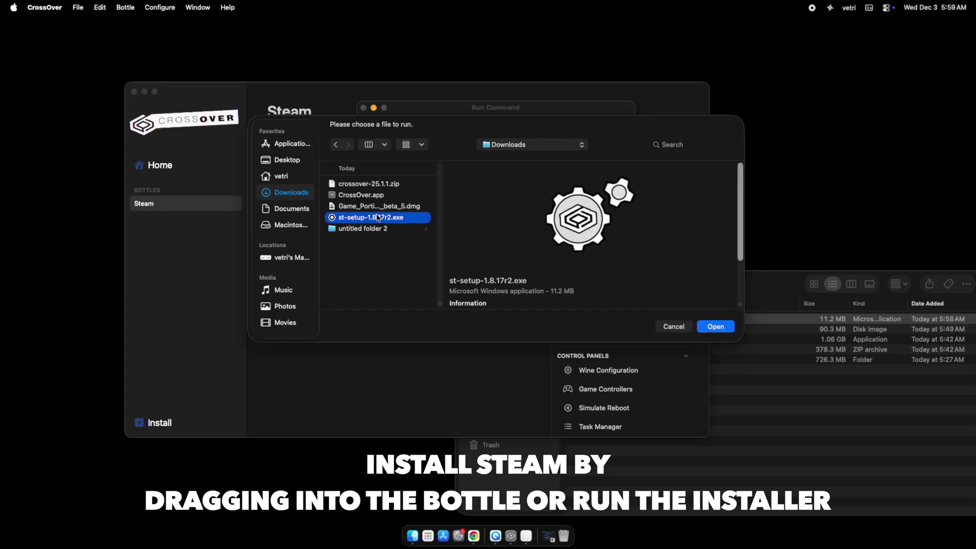
click(715, 327)
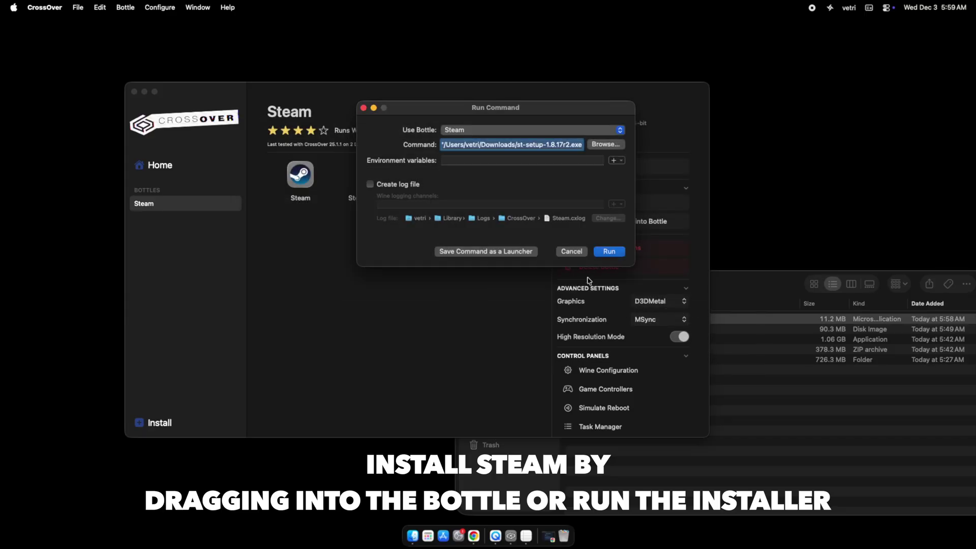
click(609, 251)
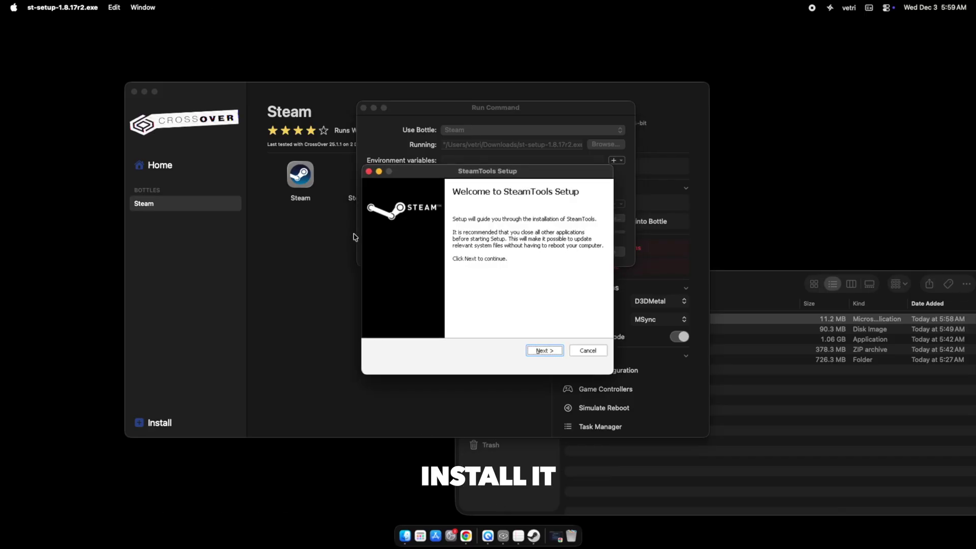
Install SteamTools to the default folder, launch it, and close the Run Command dialog.
click(544, 349)
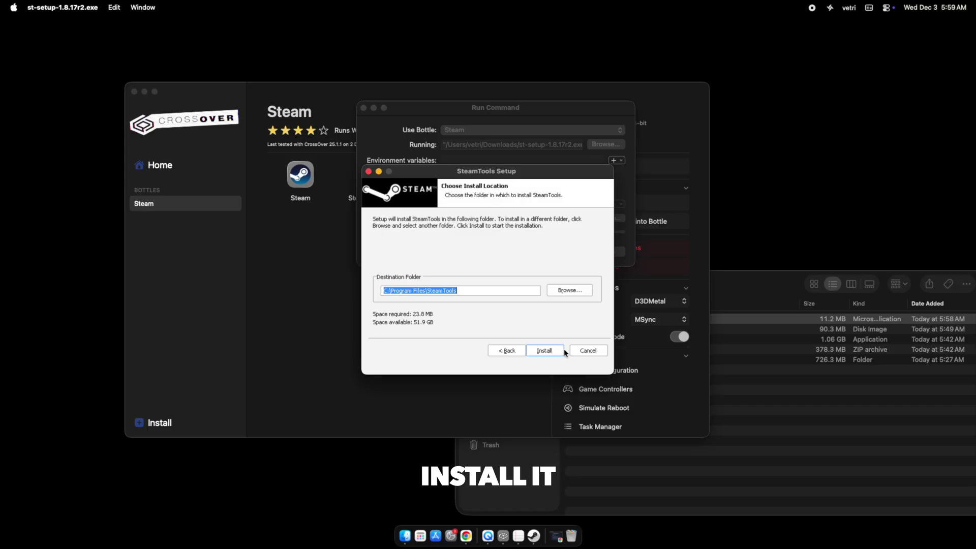
click(545, 349)
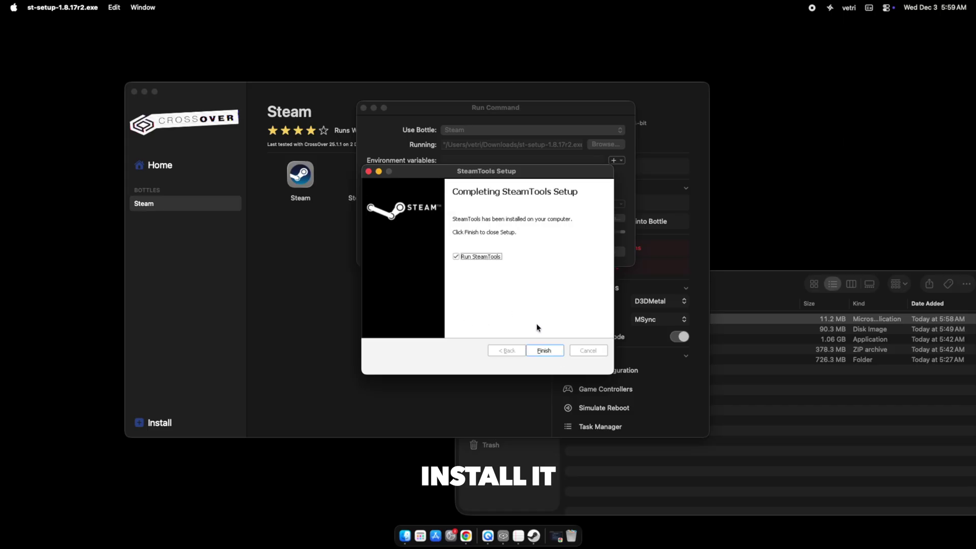
click(538, 351)
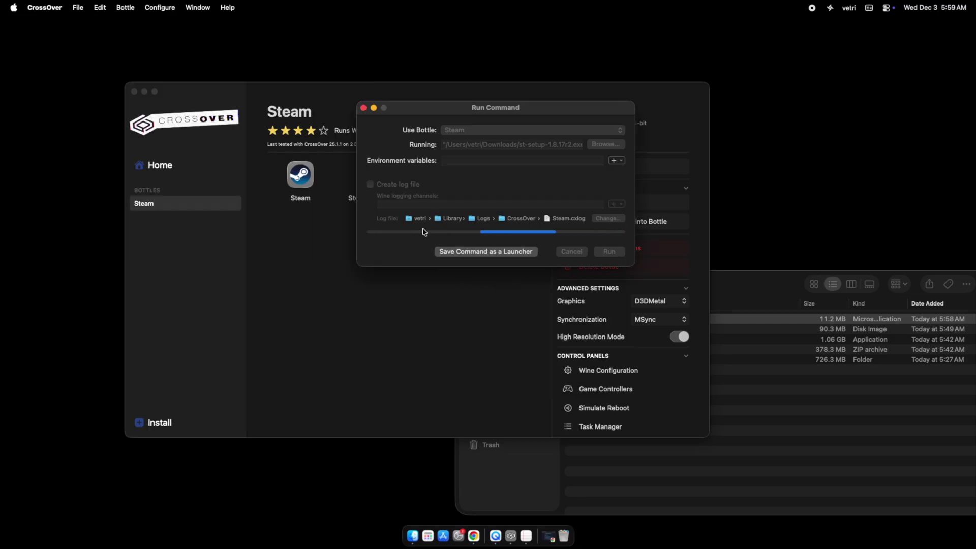
click(363, 109)
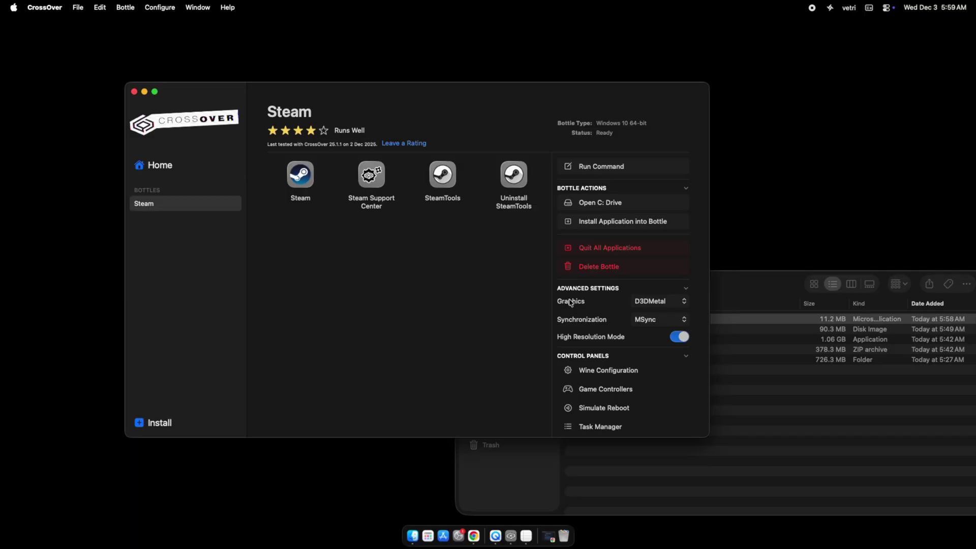
click(766, 278)
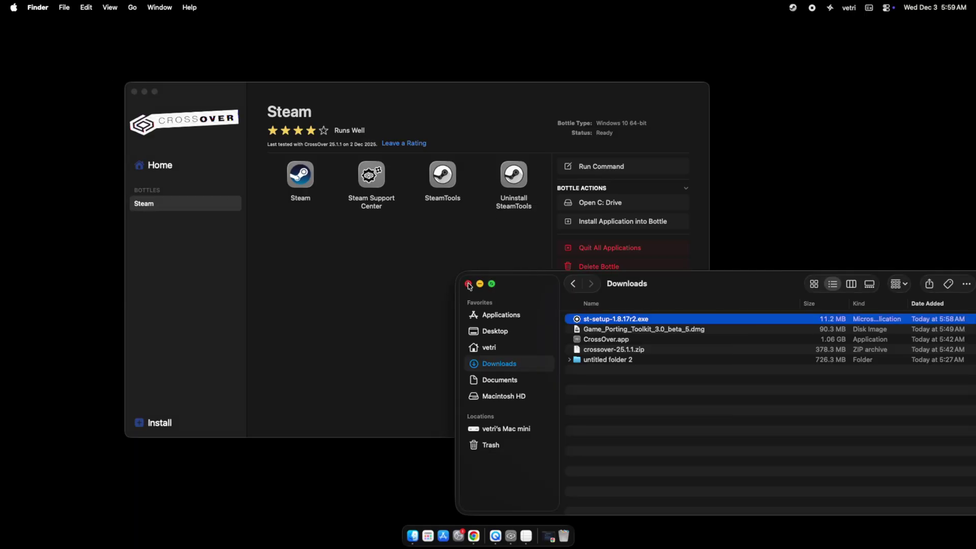
Close the Downloads window, reposition the floating SteamTools icon, and return to Chrome.
click(469, 284)
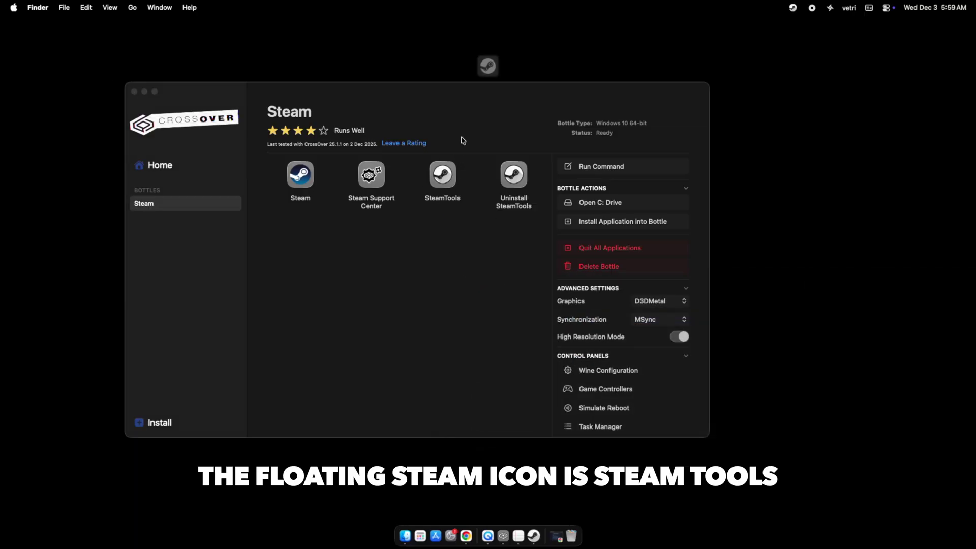
drag(486, 63, 513, 51)
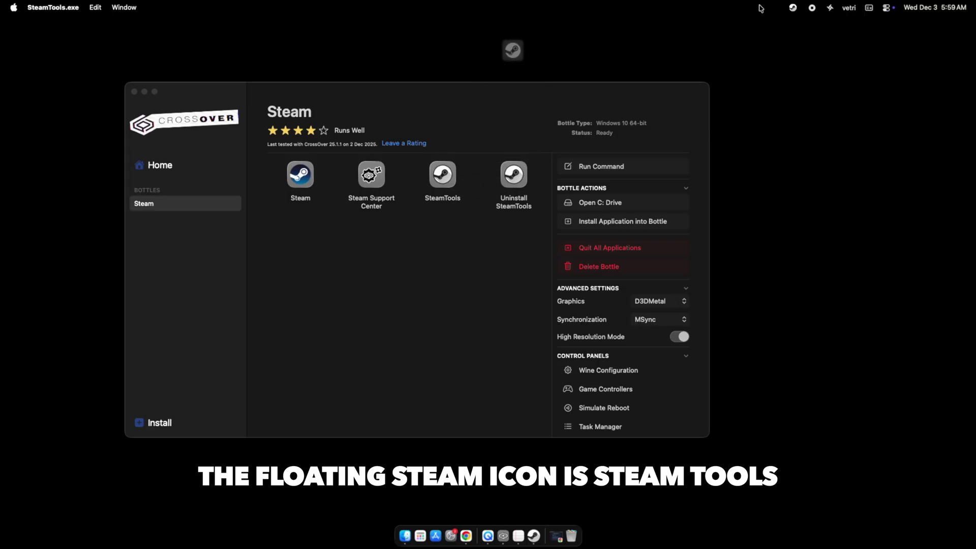
click(793, 10)
drag(512, 50, 522, 79)
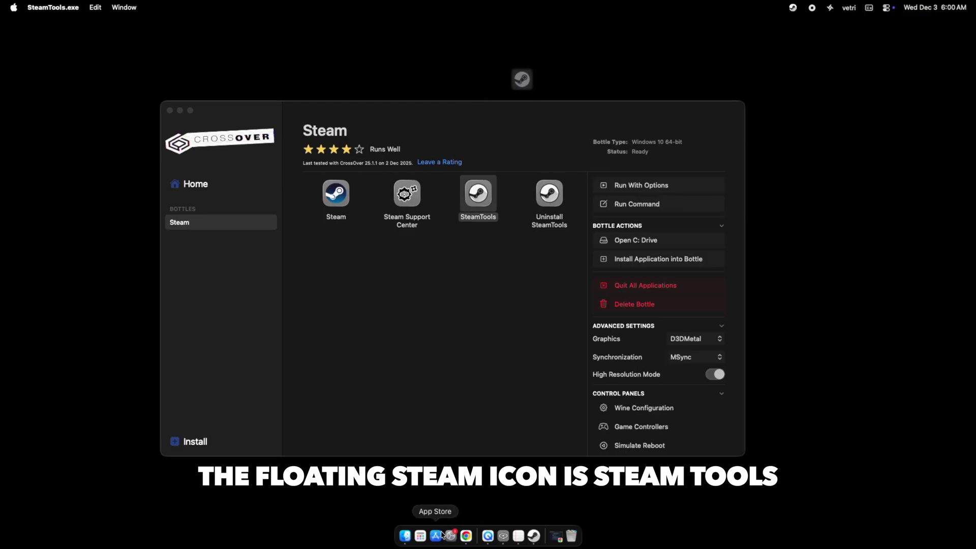
click(466, 536)
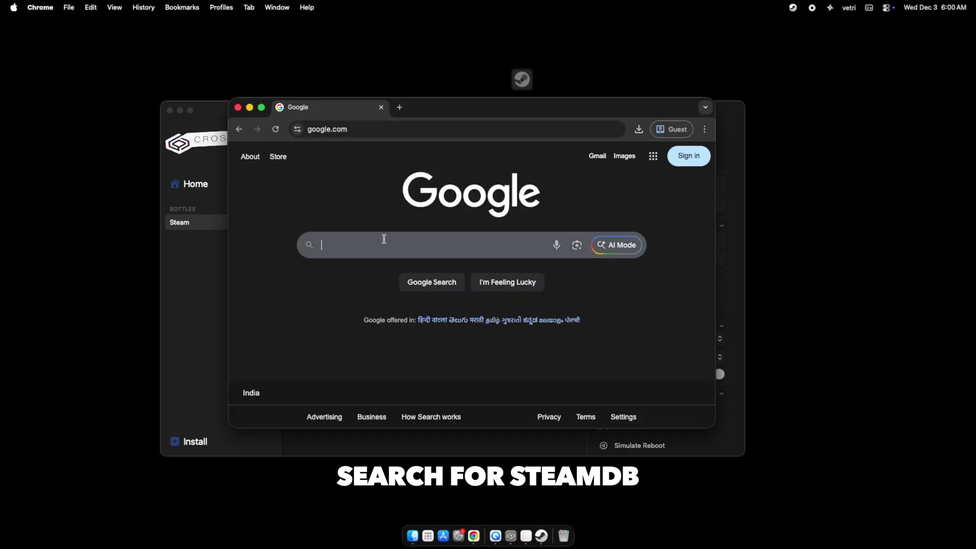
Search Google for 'steamdb' and open the SteamDB site.
click(385, 241)
text(st)
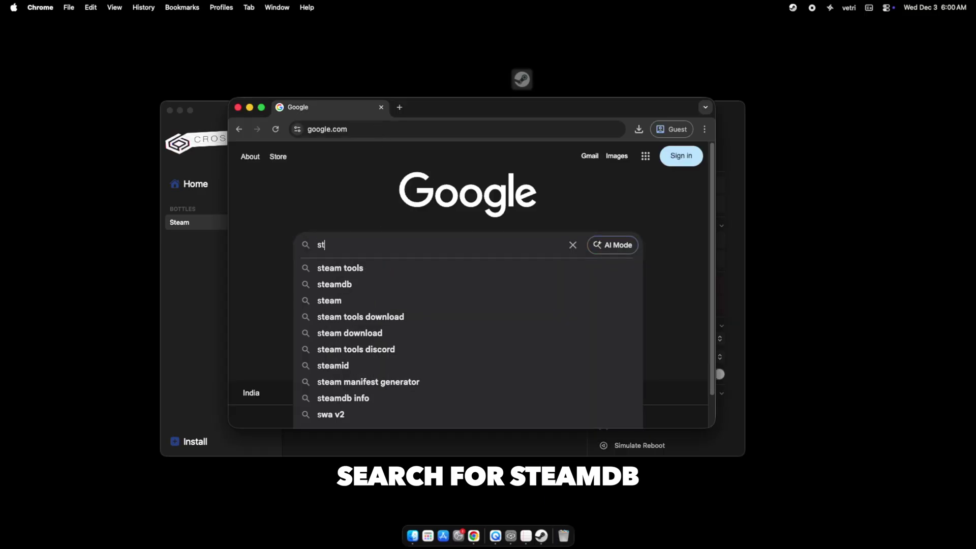
text(eam)
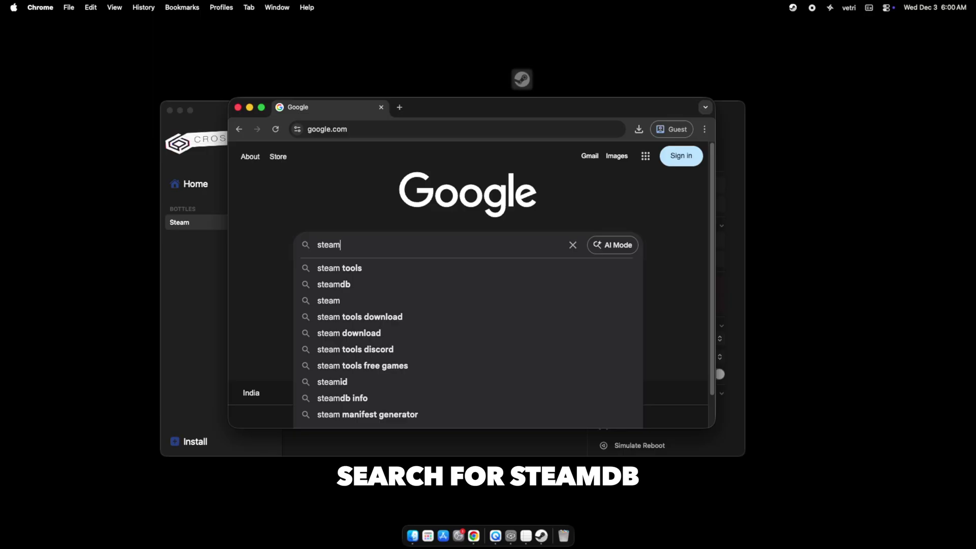
text(db)
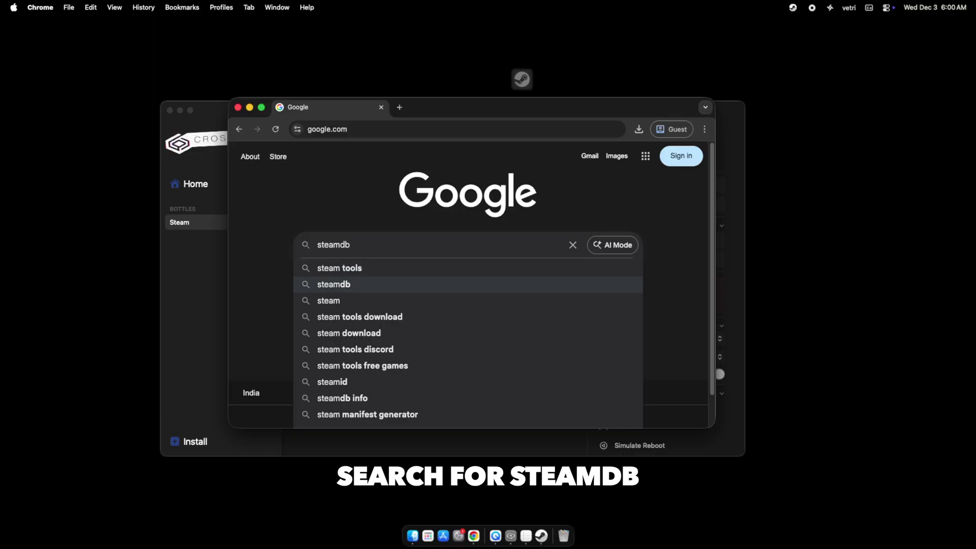
key(Return)
click(277, 254)
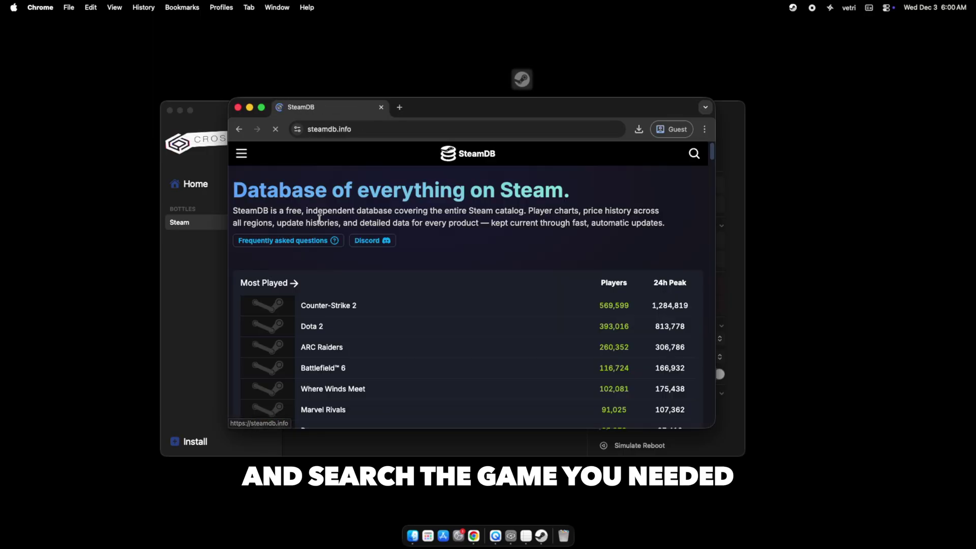
scroll(344, 321, down, 3)
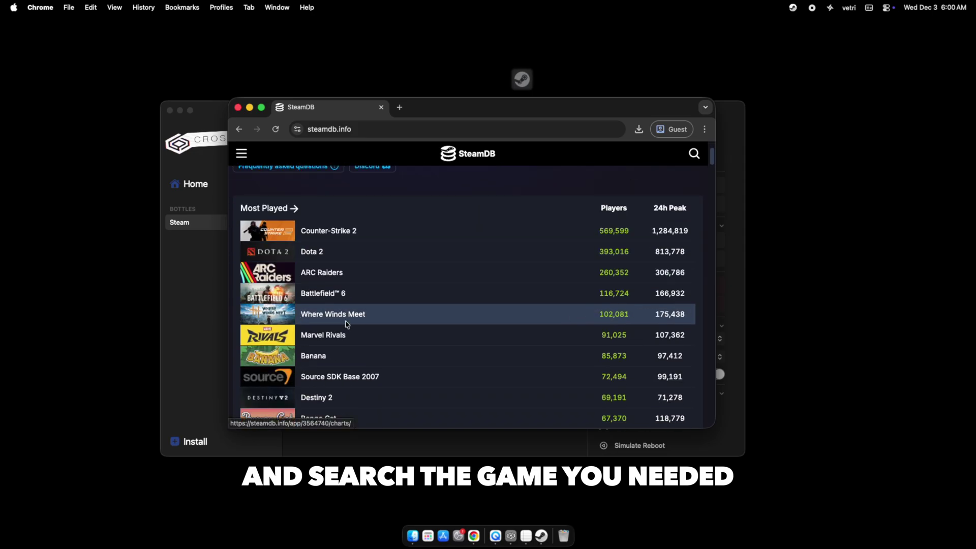
scroll(346, 315, down, 8)
scroll(585, 179, up, 11)
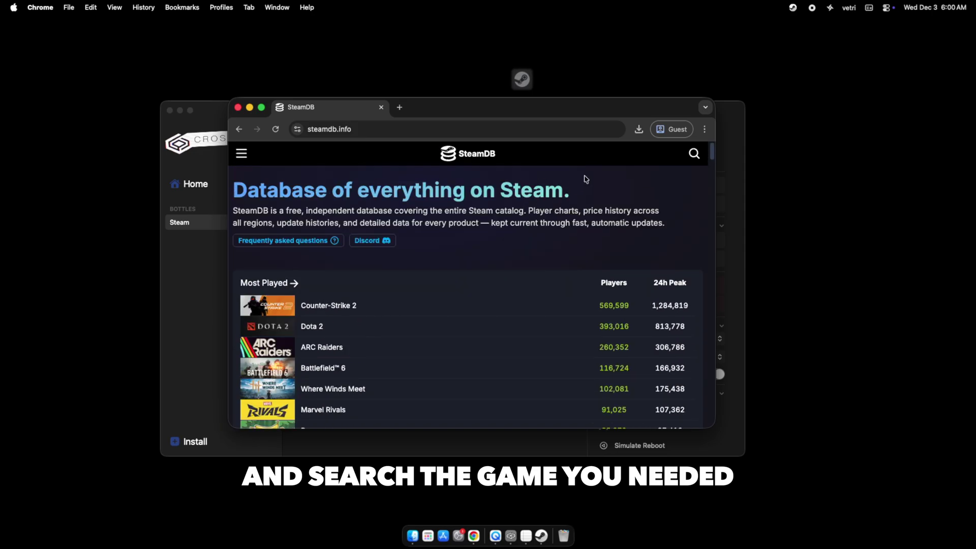
Find Cyberpunk 2077 on SteamDB and copy its App ID 1091500.
click(693, 154)
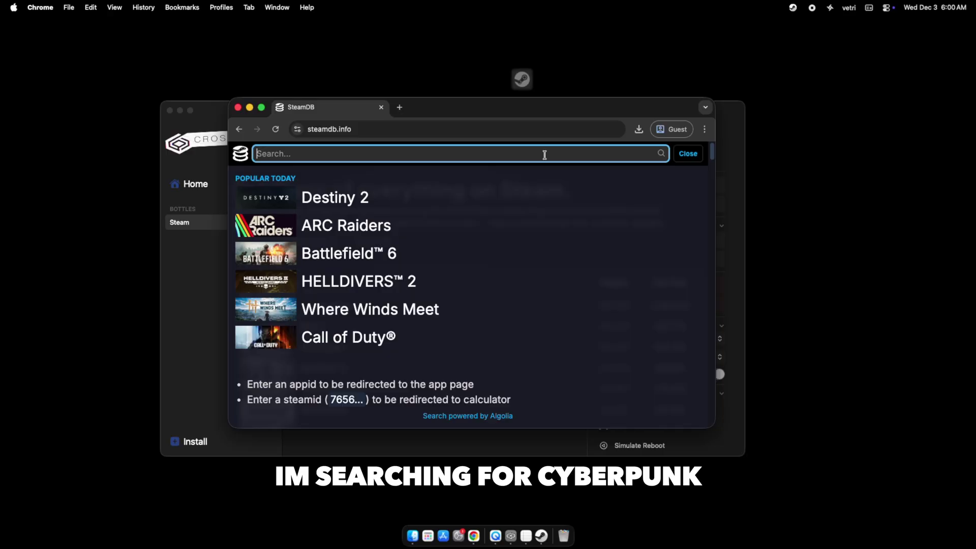
text(cyb)
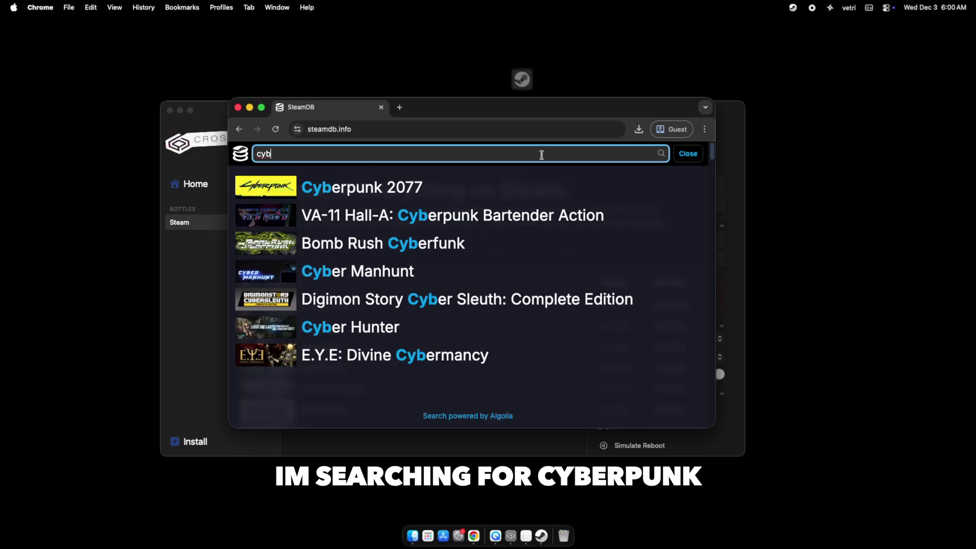
click(362, 189)
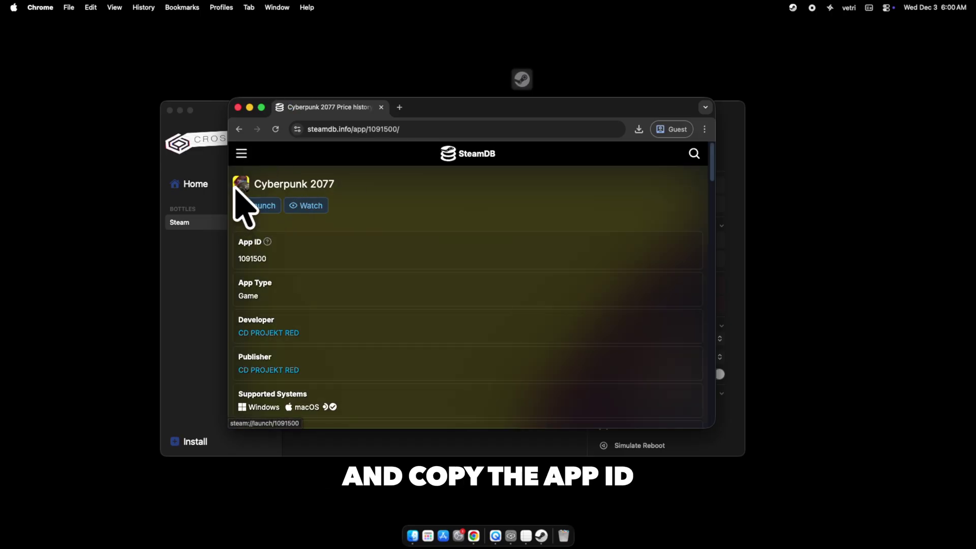
drag(268, 258, 234, 257)
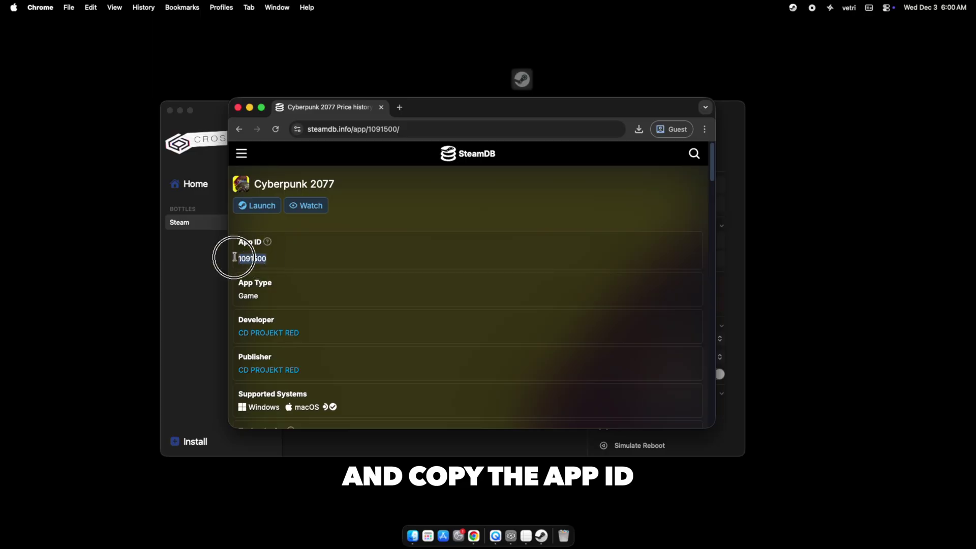
key(super+c)
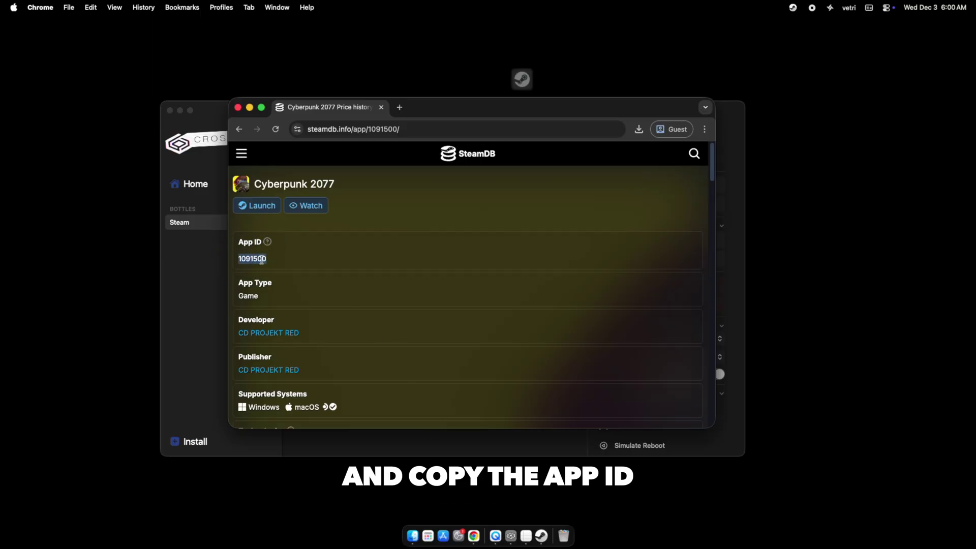
right_click(261, 259)
click(273, 281)
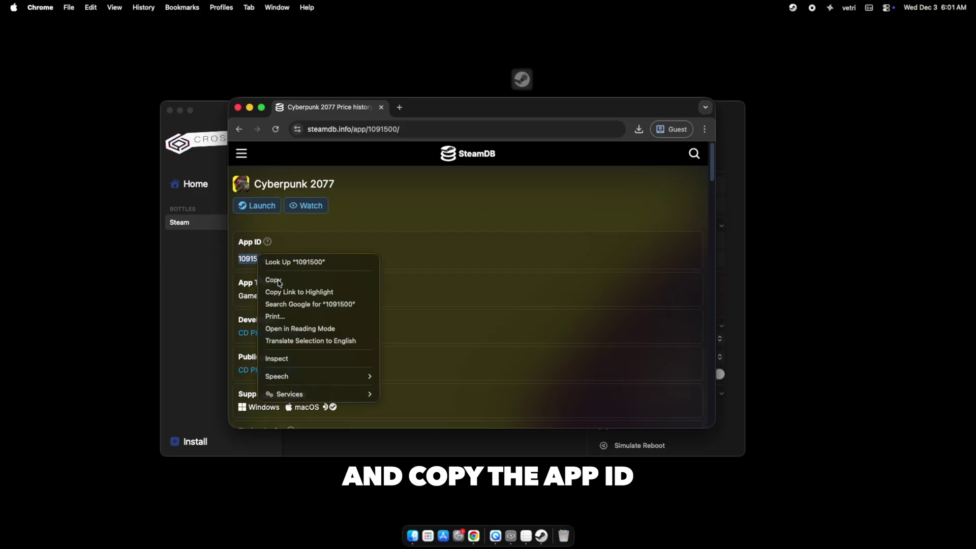
click(399, 108)
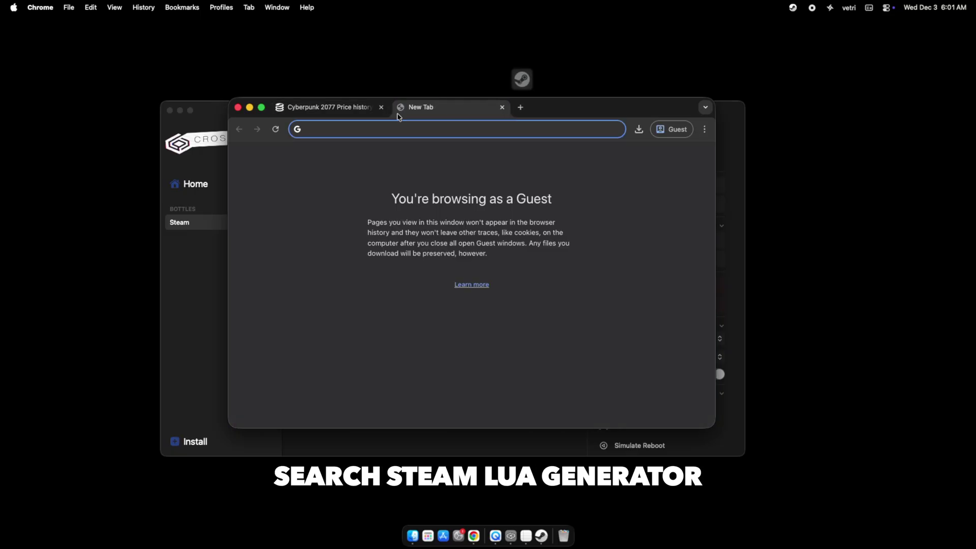
Search Google for 'steam lua generator' and open the Cysaw.org Manifest & Lua Generator result.
text(ste)
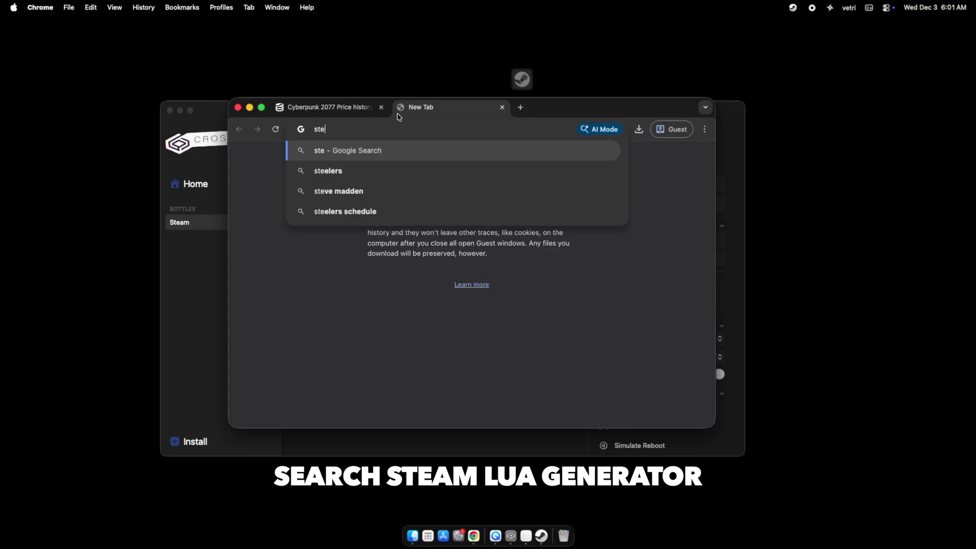
text(am lua)
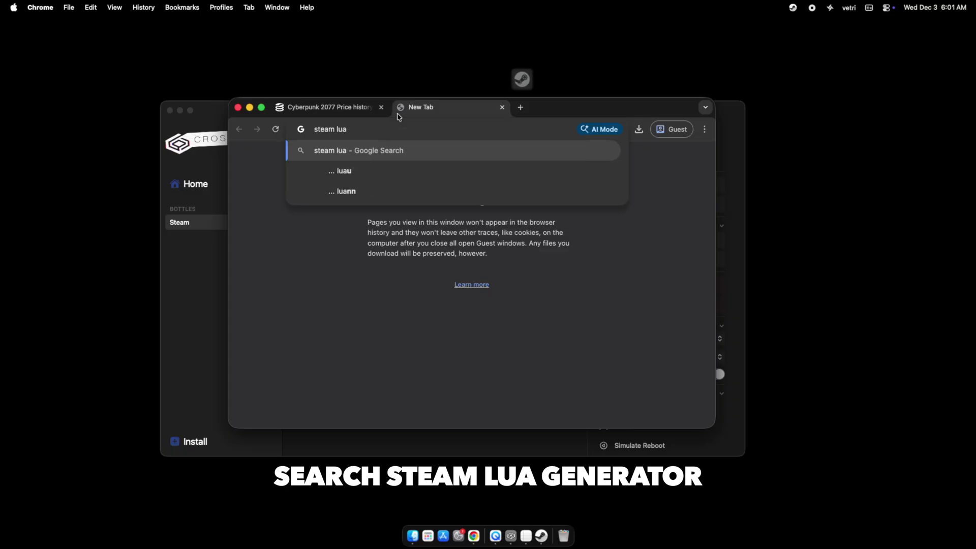
text( ge)
key(Down)
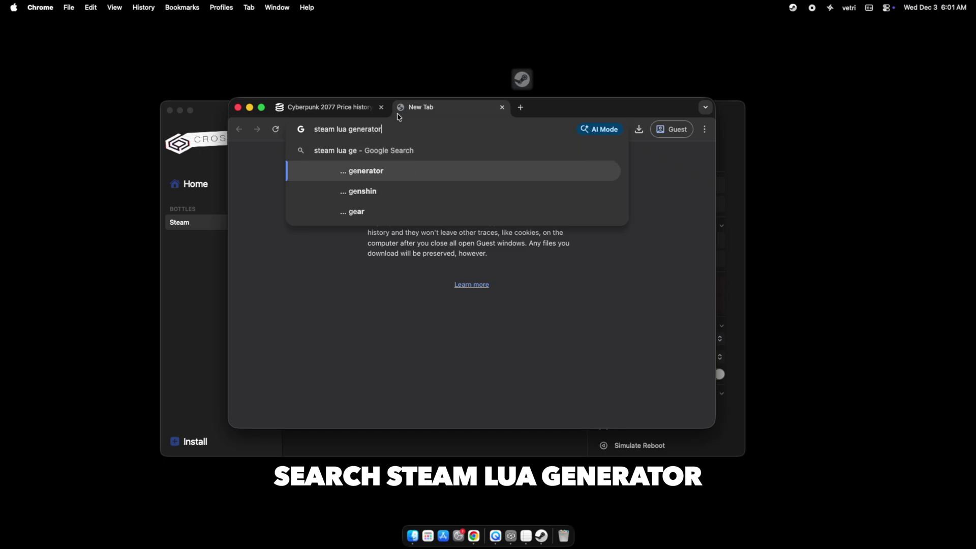
key(Return)
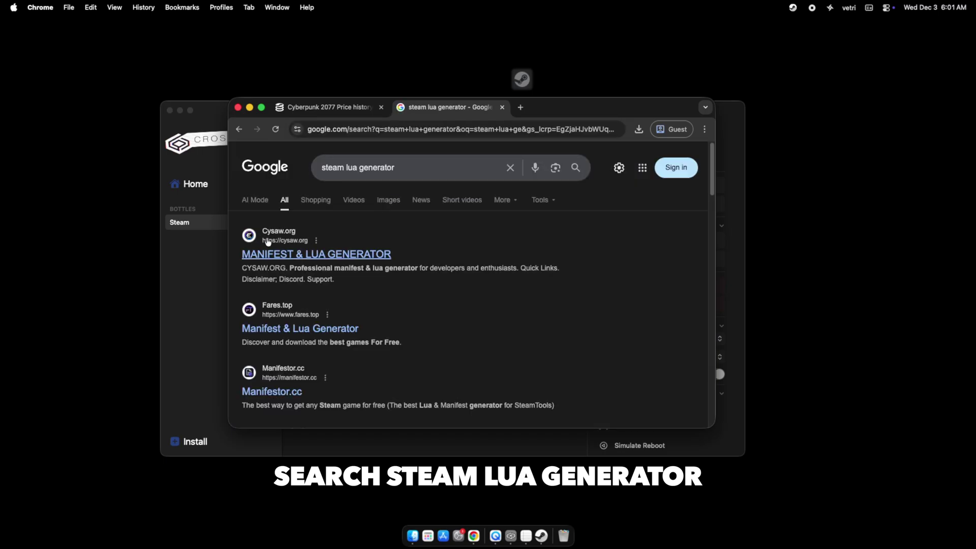
click(323, 253)
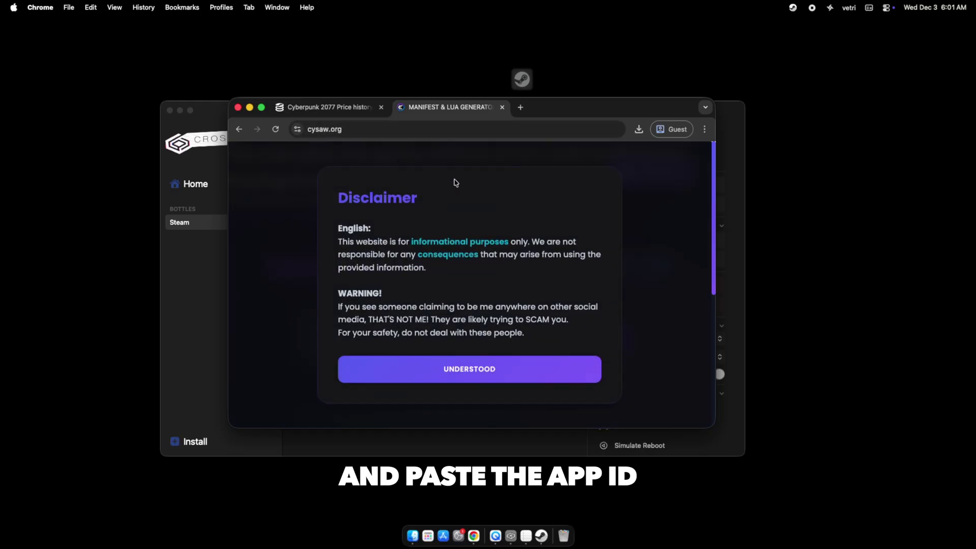
Maximize the browser, dismiss the disclaimer and submit App ID 1091500 to the generator.
click(262, 107)
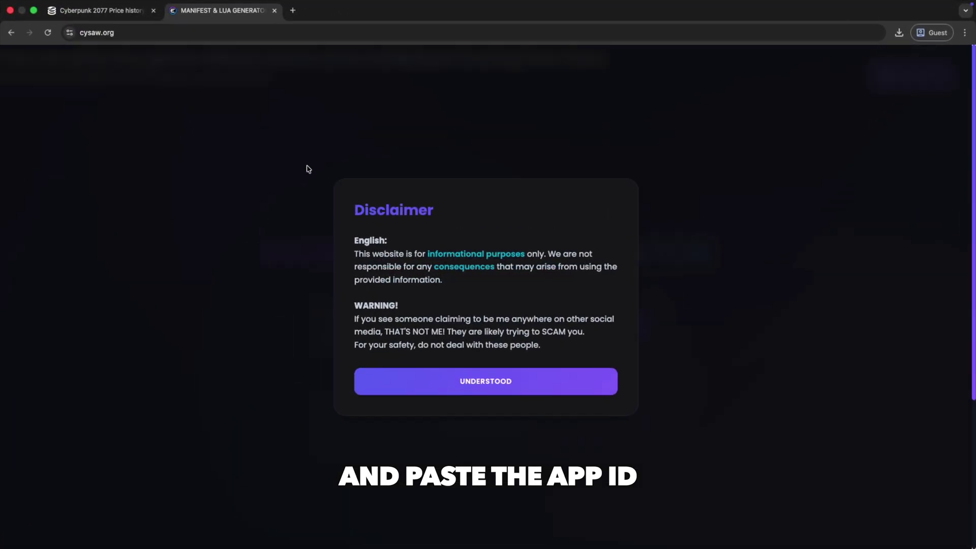
click(446, 382)
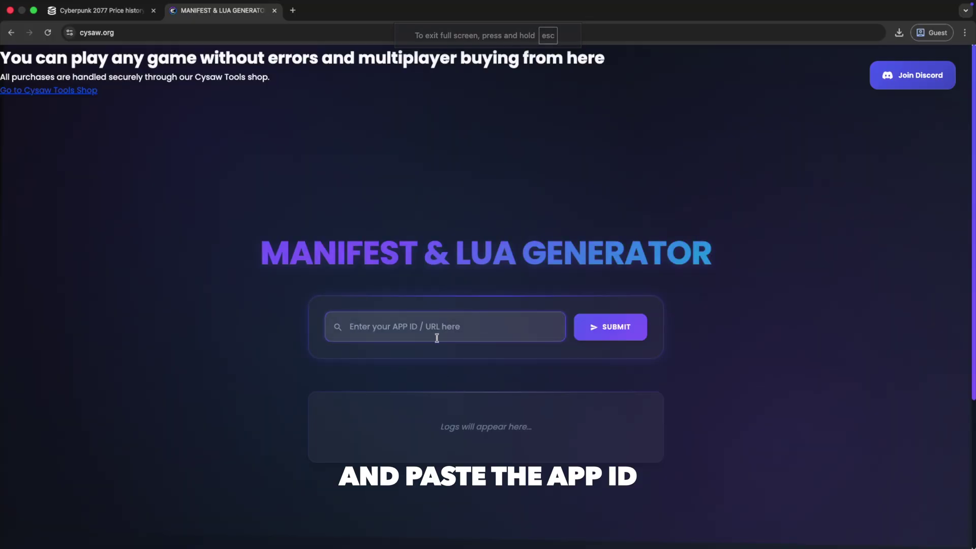
key(super+v)
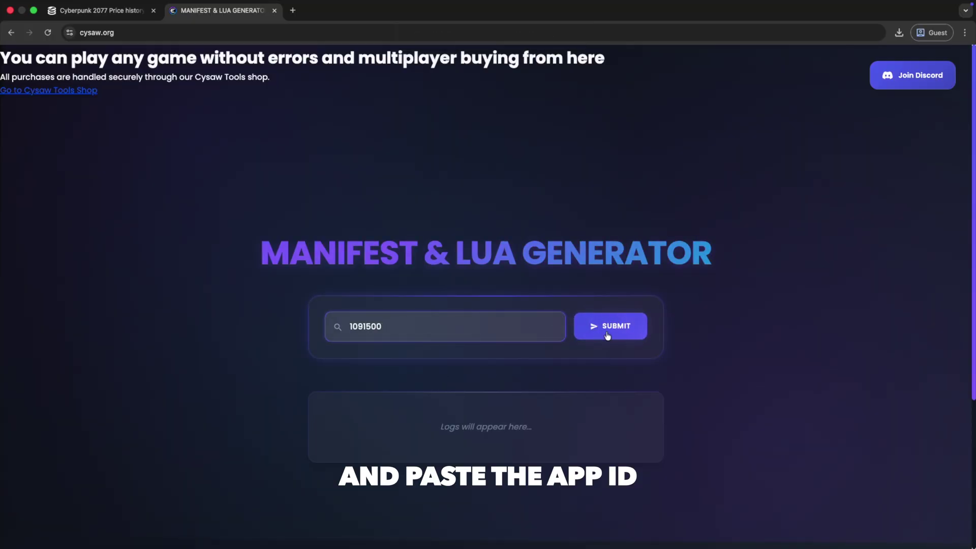
click(601, 328)
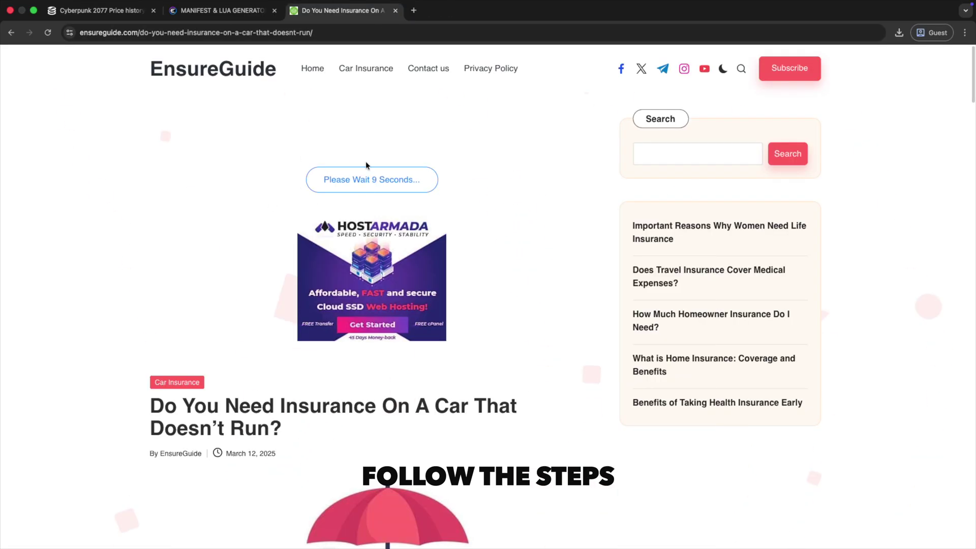
Download the generated files and save 1091500.zip into Downloads.
scroll(365, 161, down, 10)
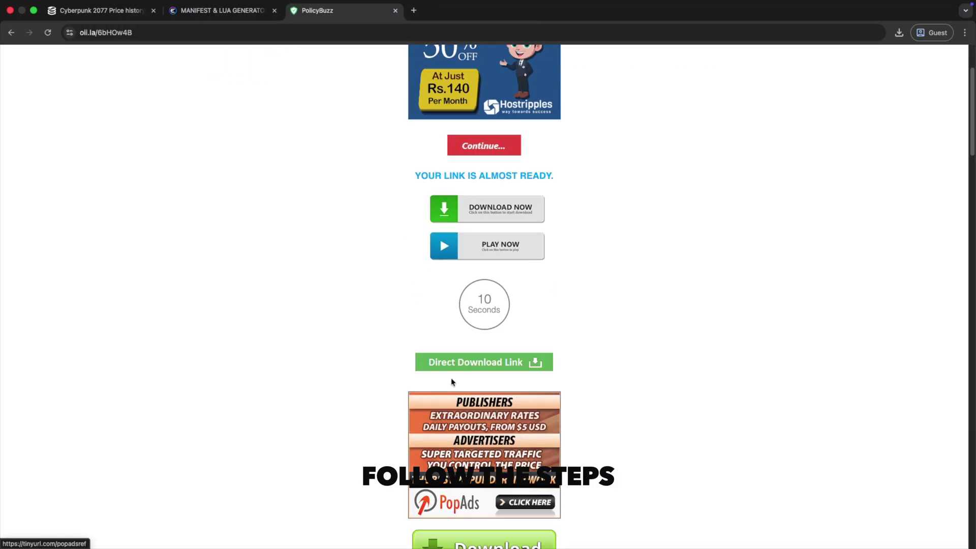
scroll(483, 381, down, 3)
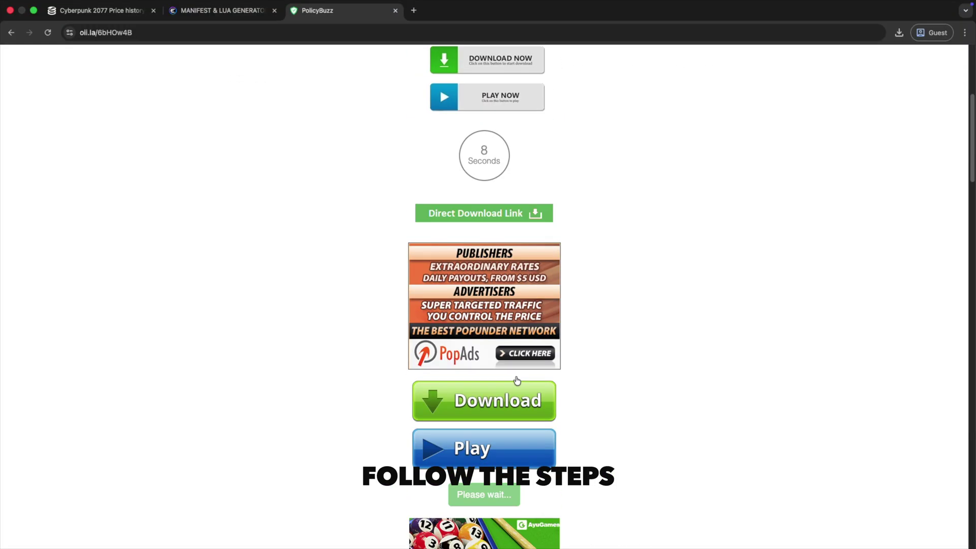
click(516, 389)
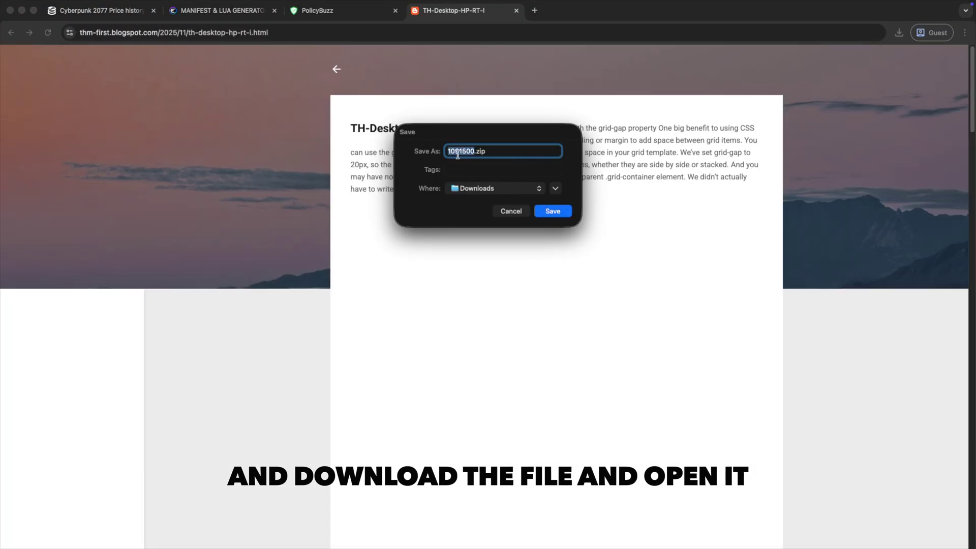
click(549, 211)
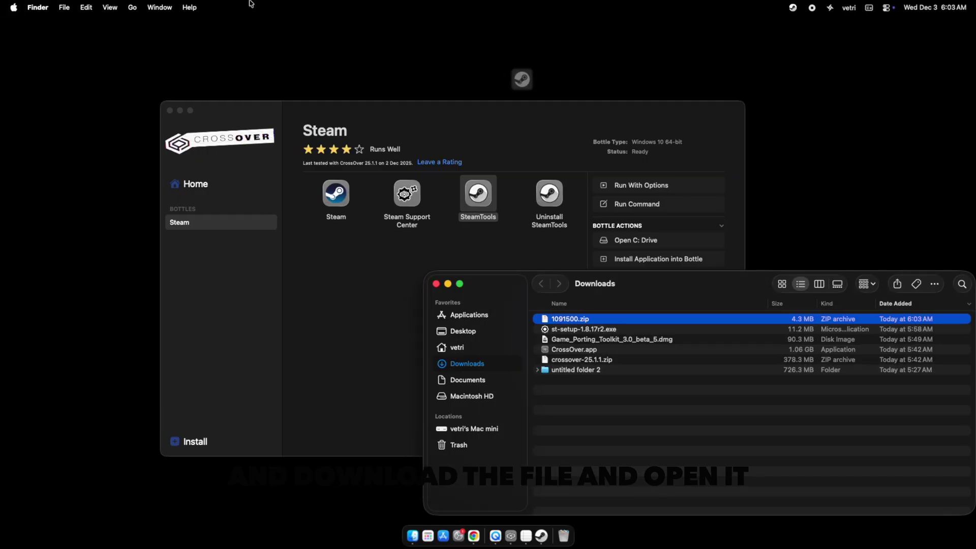
Extract 1091500.zip and select its lua and manifest files, leaving out readme.txt.
double_click(587, 318)
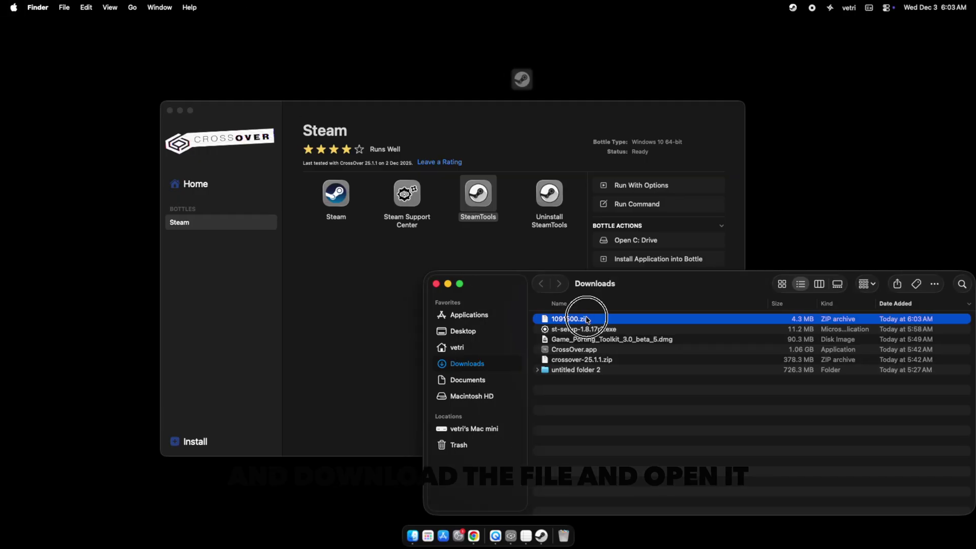
double_click(570, 319)
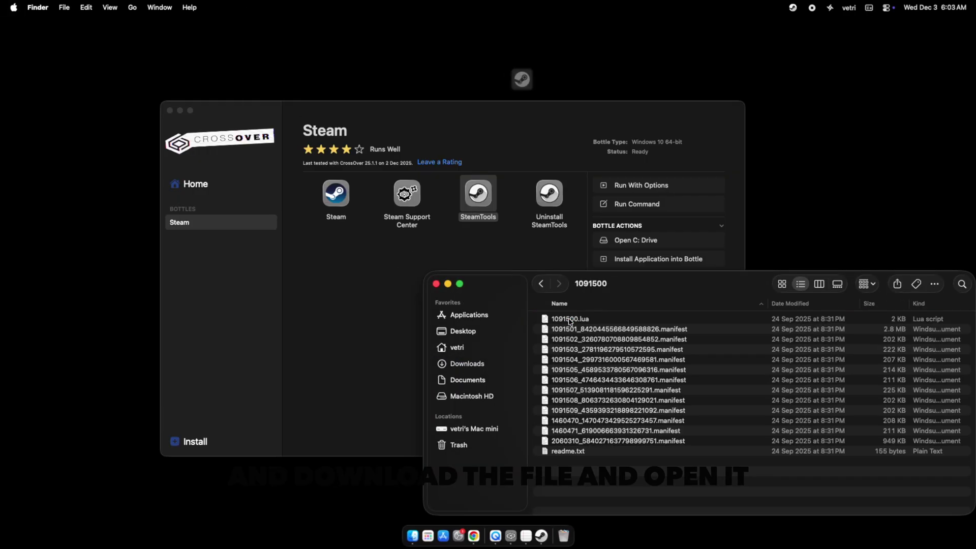
click(695, 387)
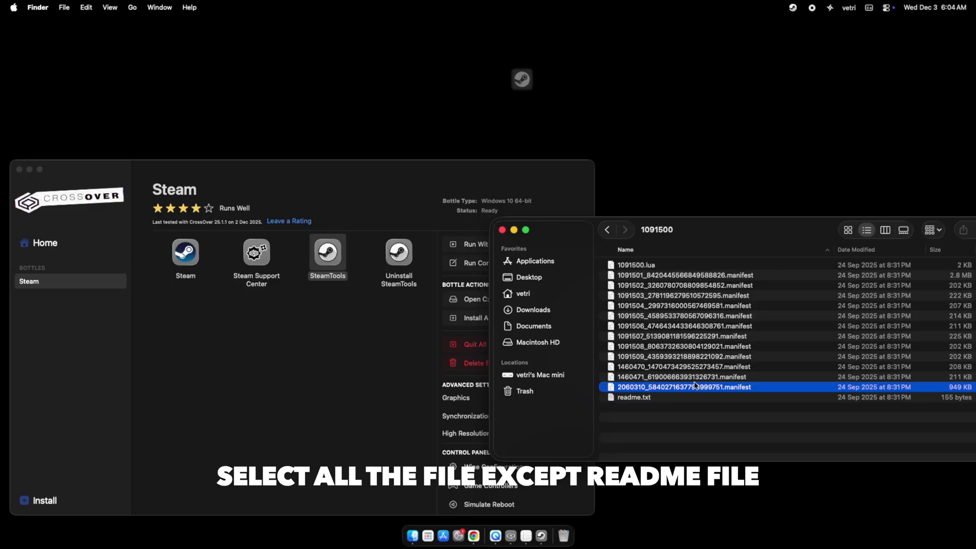
key(shift+Up)
key(shift+Up)
key(shift+Up)
key(shift+Up)
key(shift+Up)
key(shift+Up)
key(shift+Up)
key(shift+Up)
key(shift+Up)
key(shift+Up)
key(shift+Up)
key(shift+Up)
Drop the selected lua and manifest files onto the floating SteamTools icon.
drag(695, 385, 522, 78)
drag(684, 370, 518, 84)
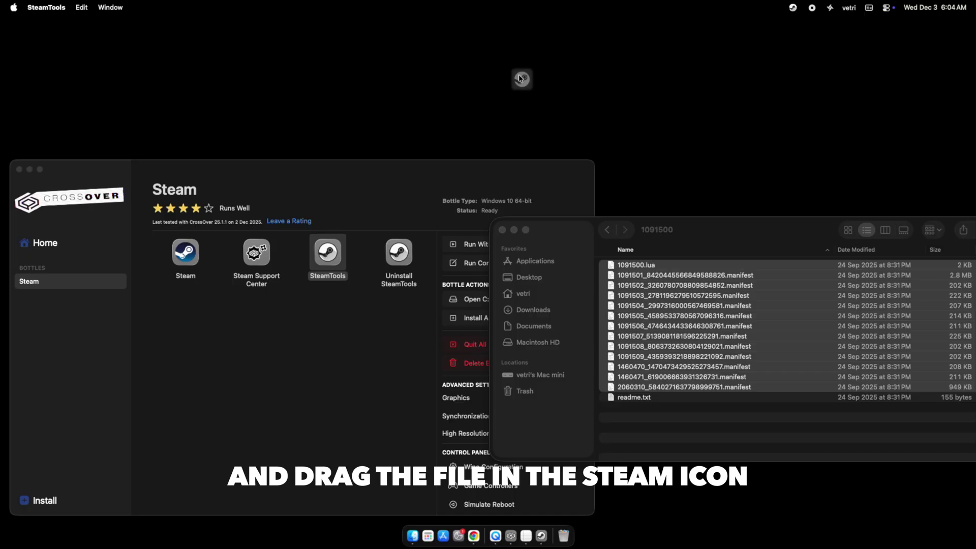
drag(615, 260, 522, 79)
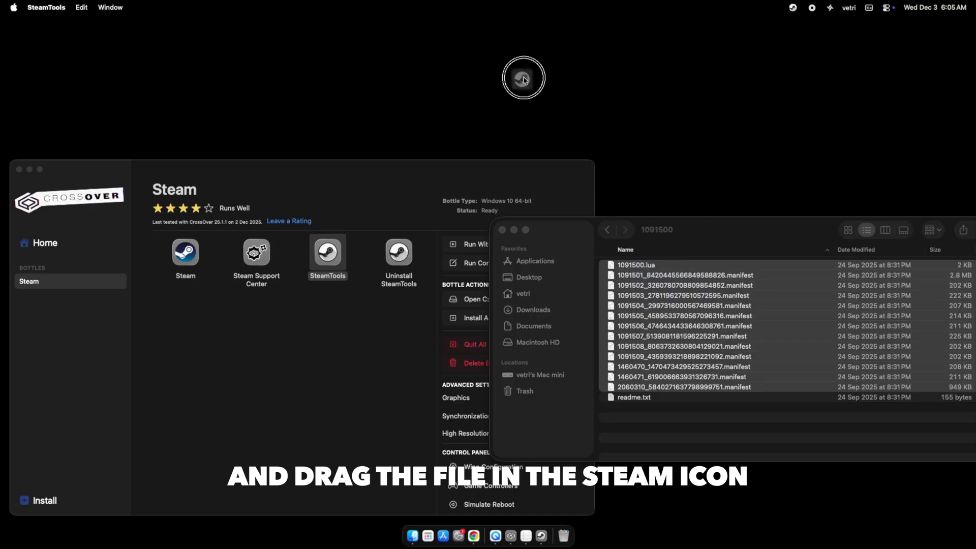
click(522, 79)
click(555, 105)
drag(625, 265, 524, 78)
Launch Steam in the CrossOver bottle and drop the files onto SteamTools once more.
double_click(186, 251)
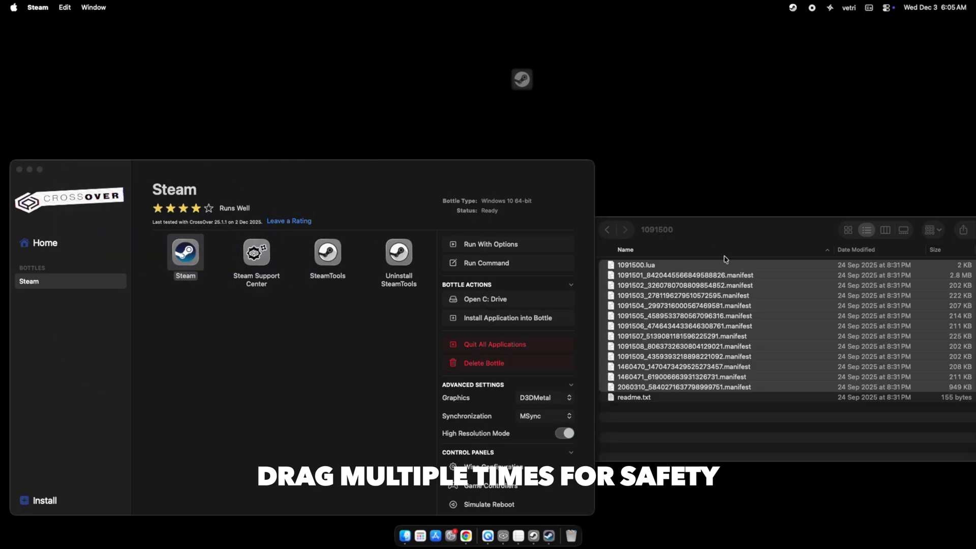
drag(724, 262, 523, 84)
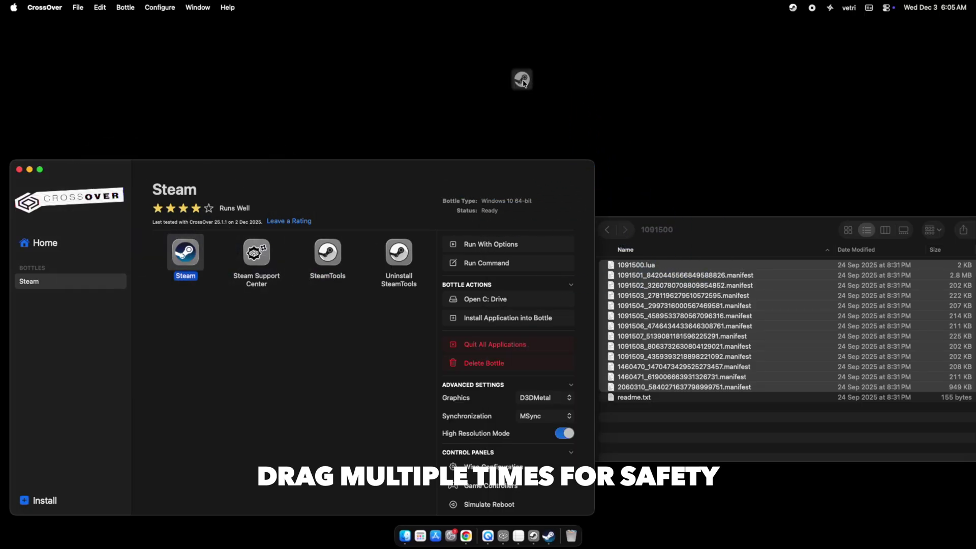
click(523, 82)
mouse_move(568, 147)
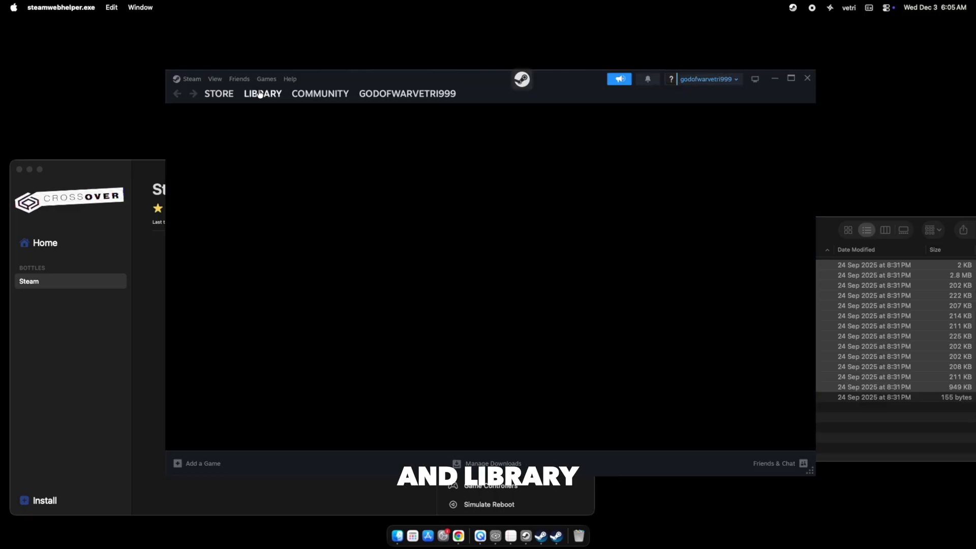
Select Cyberpunk 2077 in the Steam library and start its 61.61 GB install.
mouse_move(260, 93)
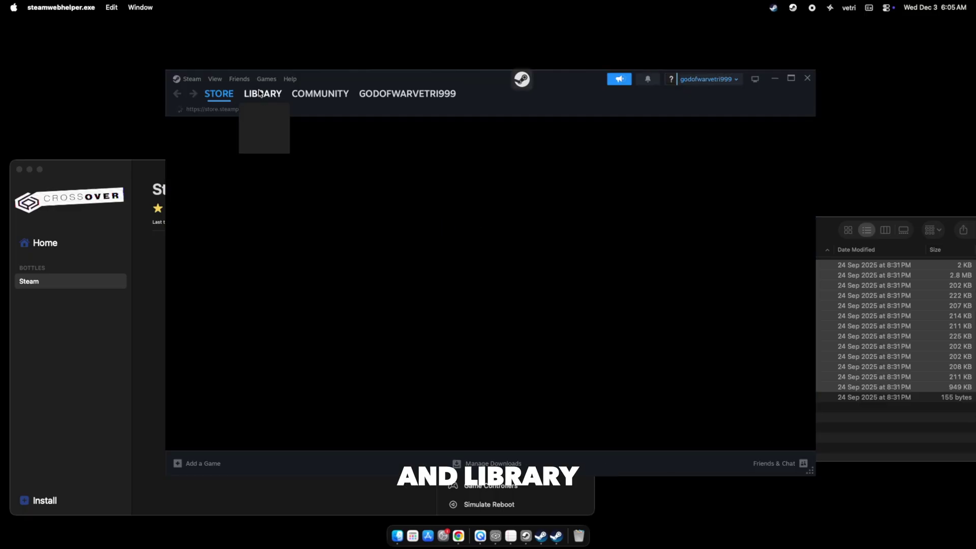
click(263, 117)
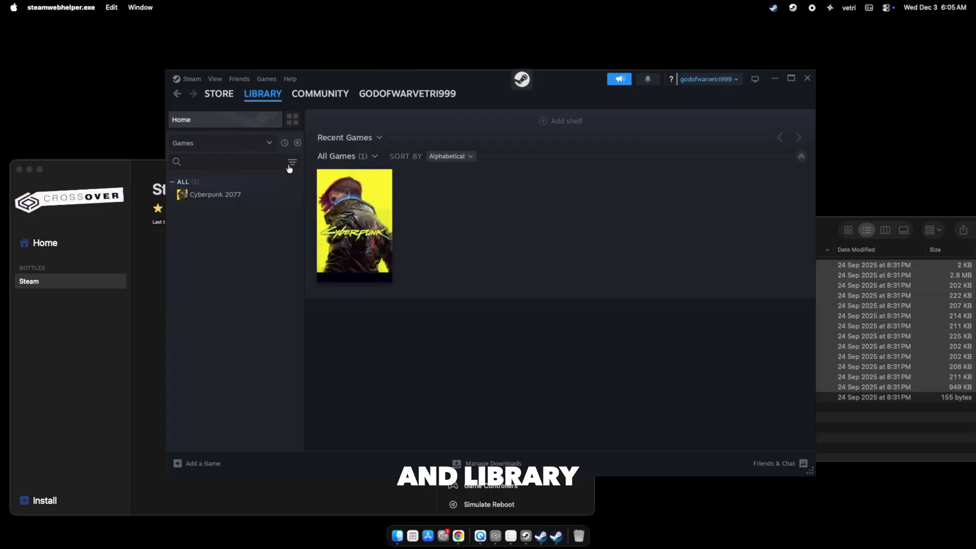
click(215, 196)
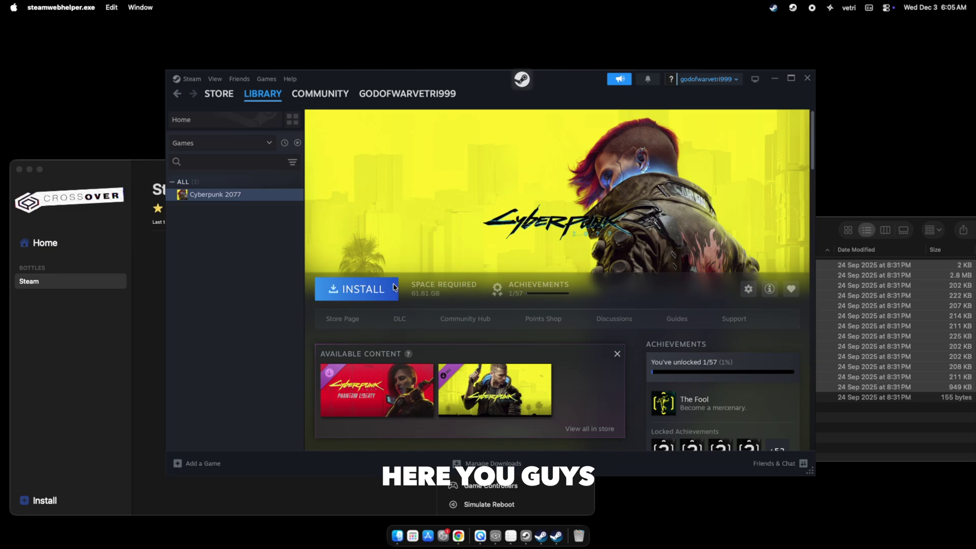
click(393, 288)
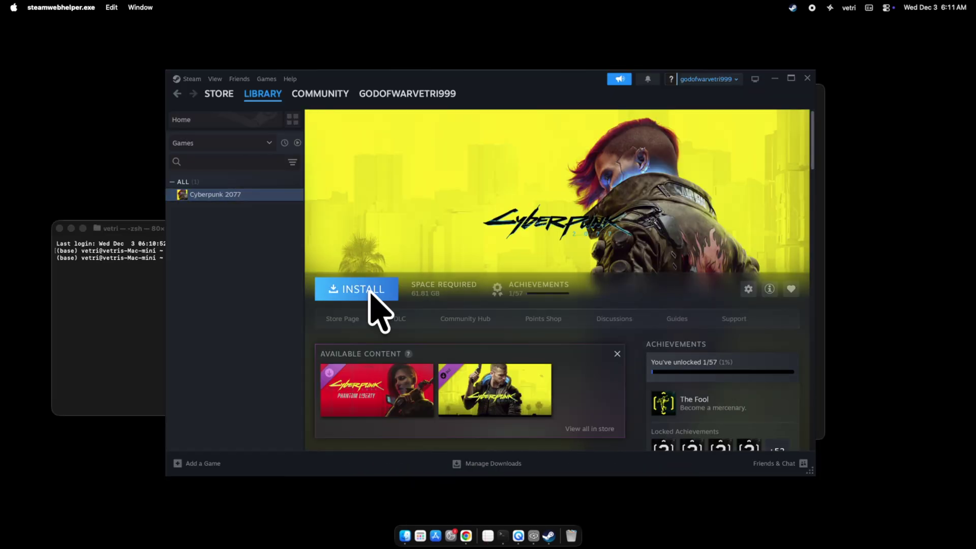
Accept the Cyberpunk 2077 license to begin the download and start a stopwatch.
click(375, 290)
click(538, 433)
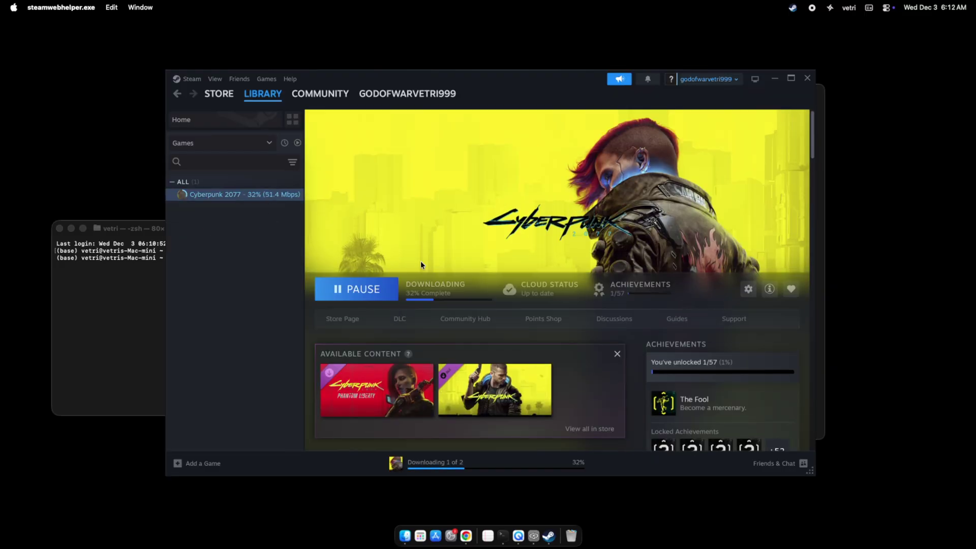
key(super+space)
text(timer)
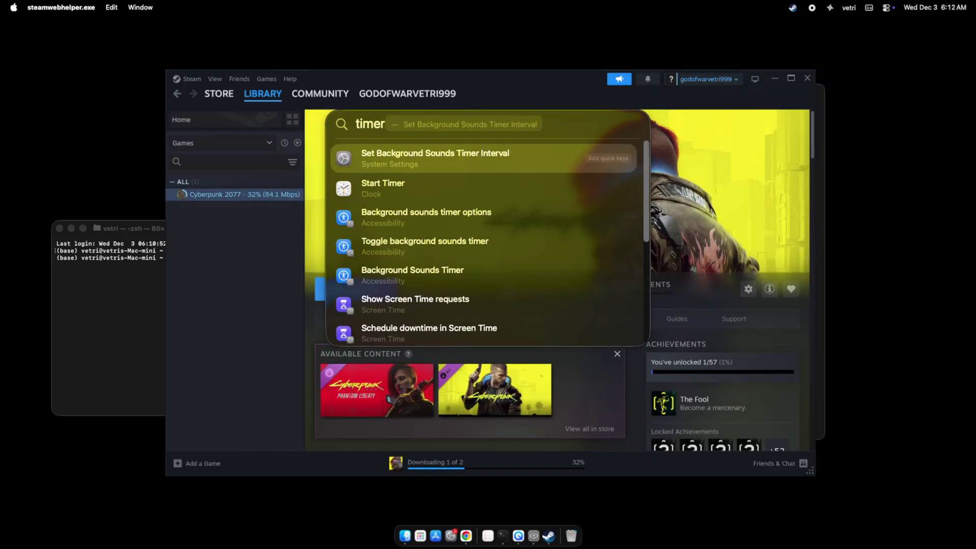
key(Escape)
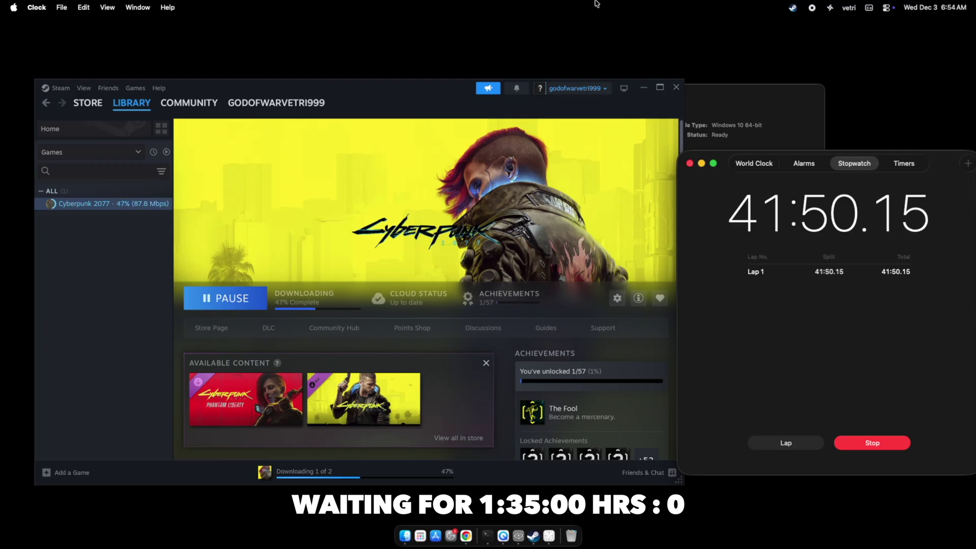
Stop the stopwatch once the download finishes and close the Steam window.
click(872, 443)
click(219, 304)
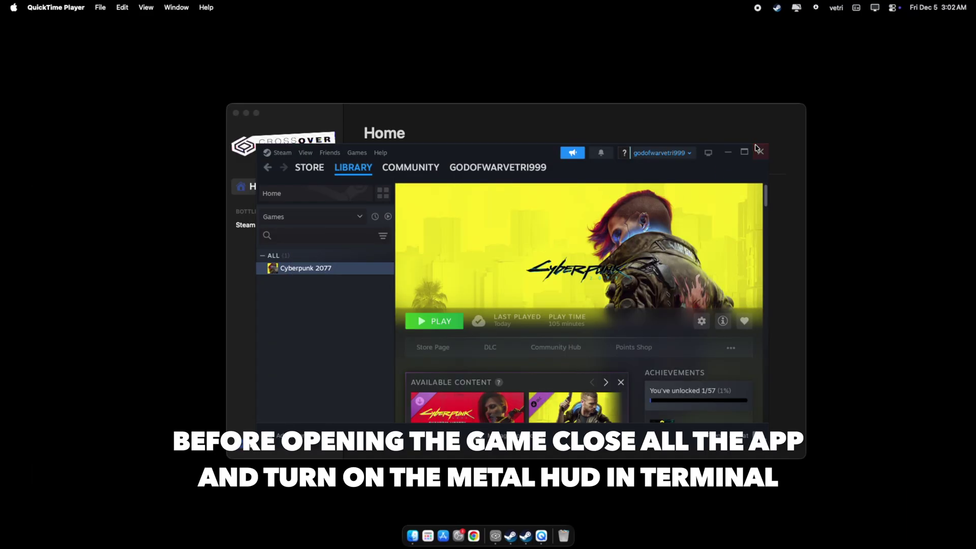
click(757, 150)
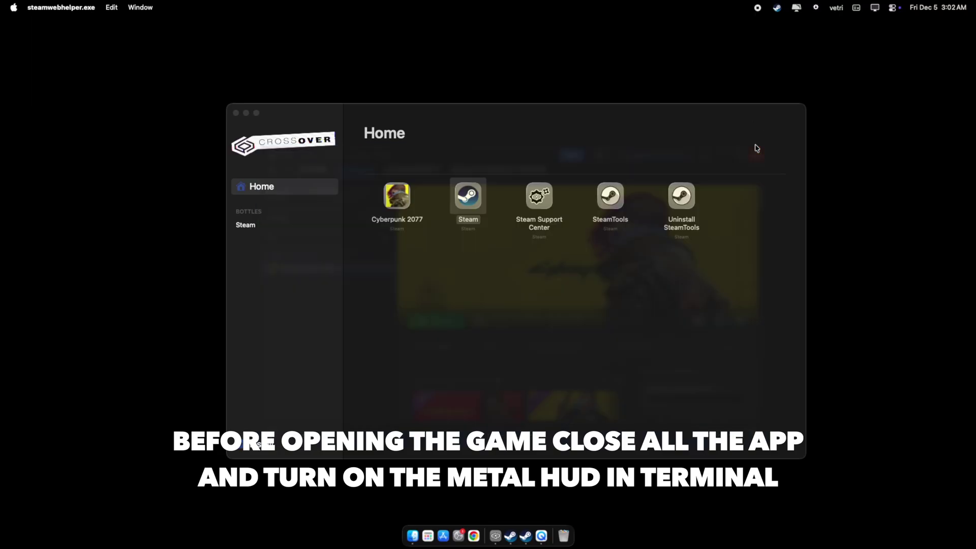
Close the CrossOver window and exit Steam from its menu-bar menu.
click(236, 113)
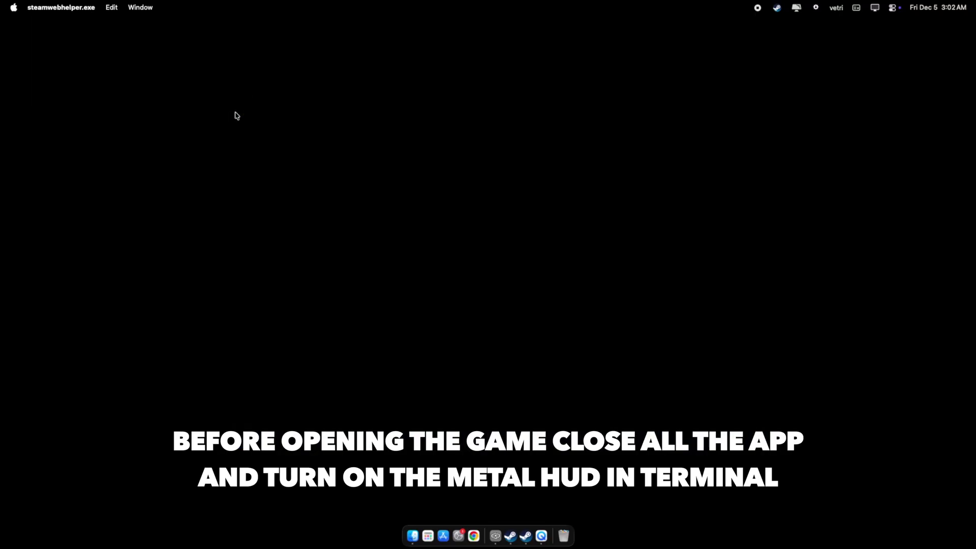
click(777, 11)
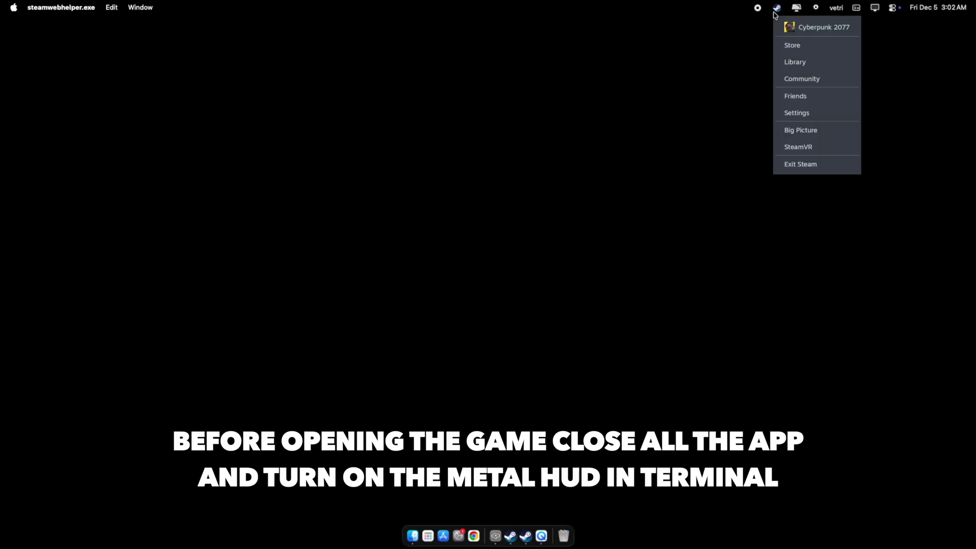
click(801, 163)
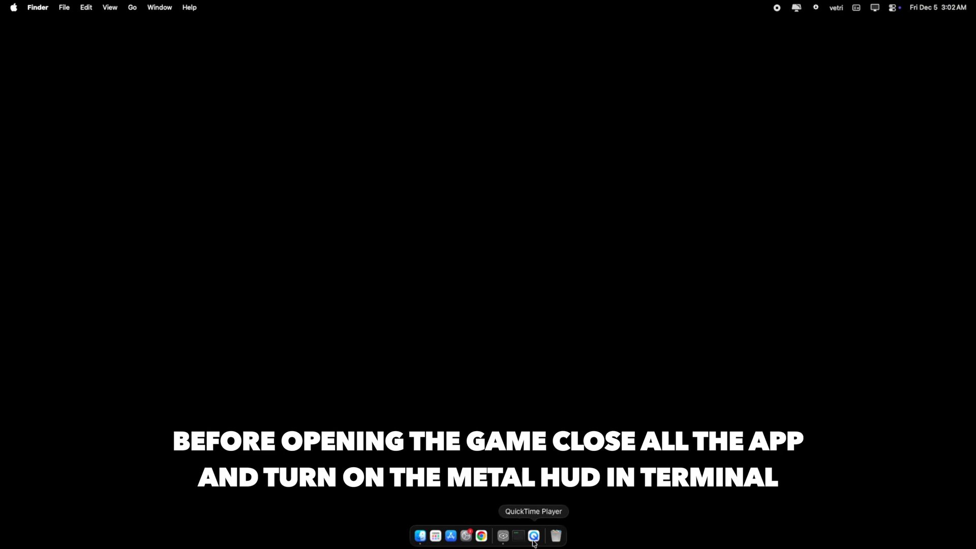
Quit CrossOver from its Dock icon and bring up Spotlight search.
right_click(508, 540)
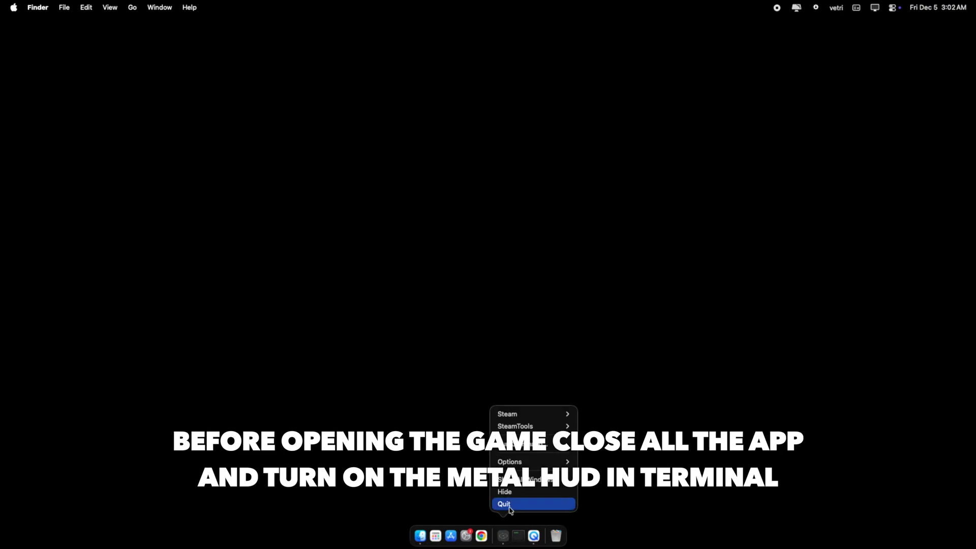
click(504, 504)
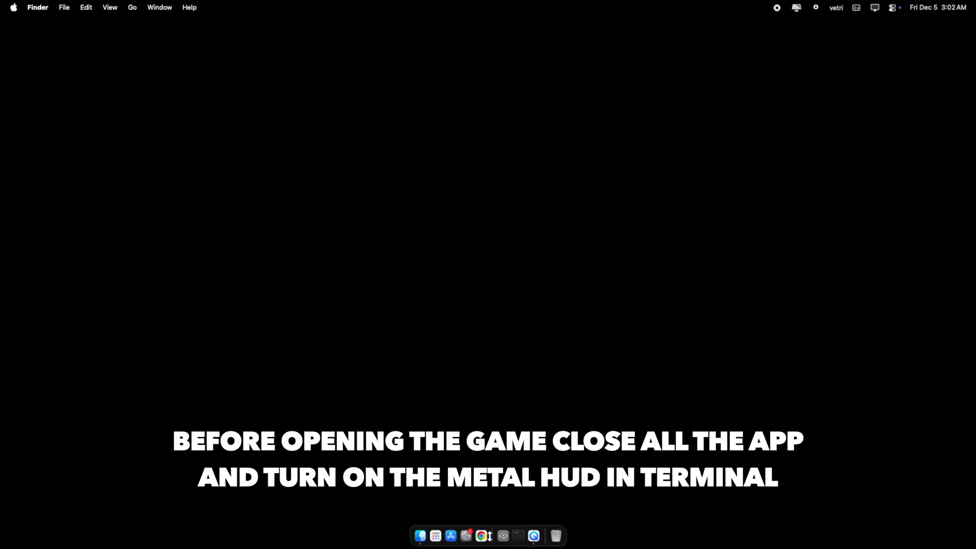
key(super+space)
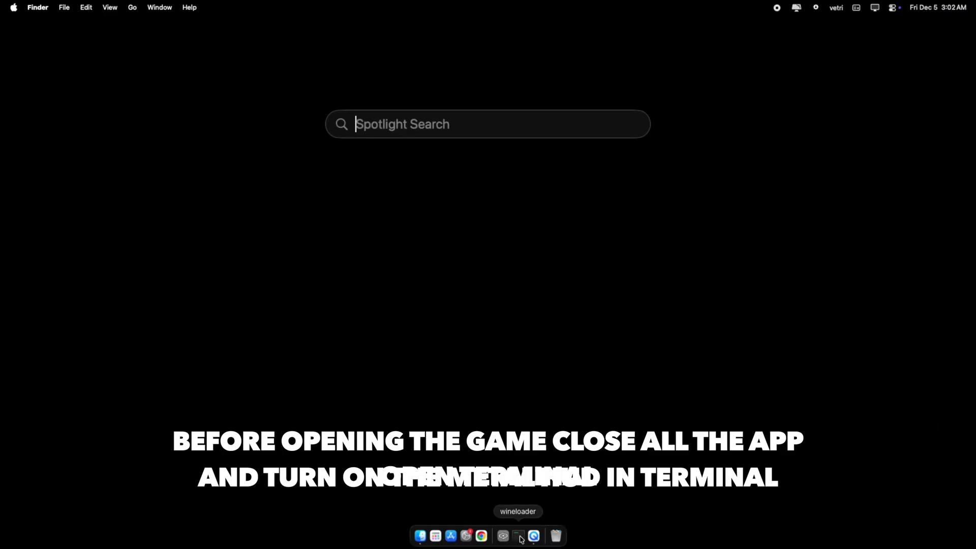
Open Terminal and run /bin/launchctl setenv MTL_HUD_ENABLED 1 to enable the Metal HUD.
text(terminal.app)
key(Return)
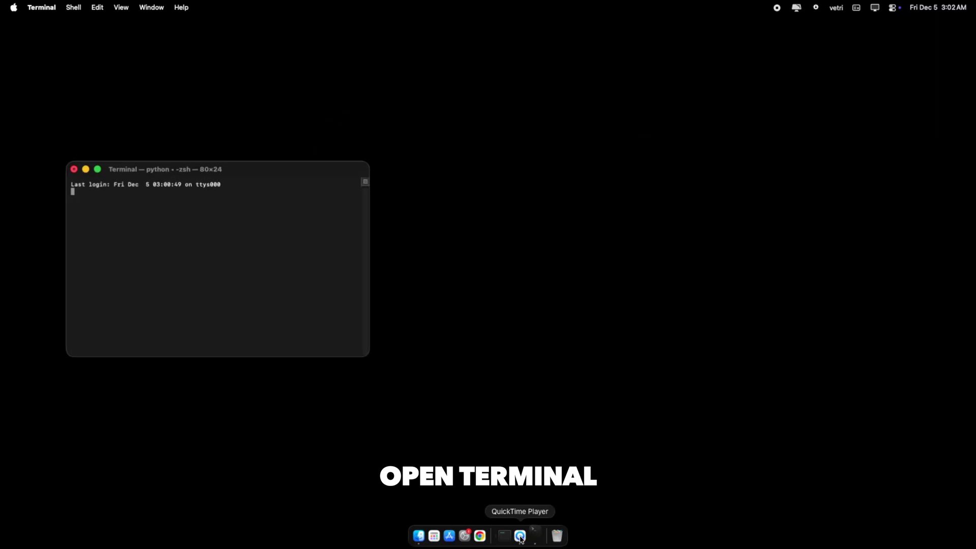
drag(285, 178, 557, 187)
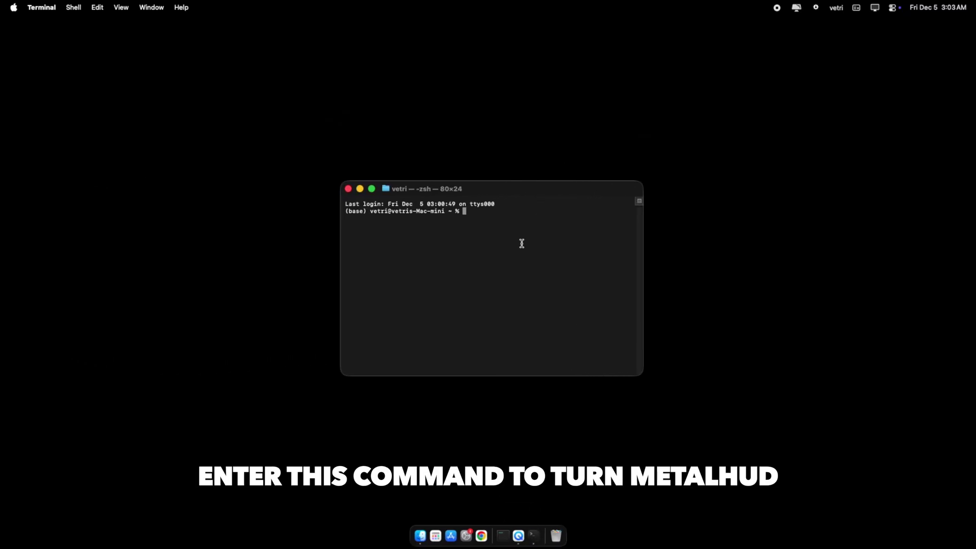
text(/bin/launchctl setenv MTL_HUD_ENABLED 1)
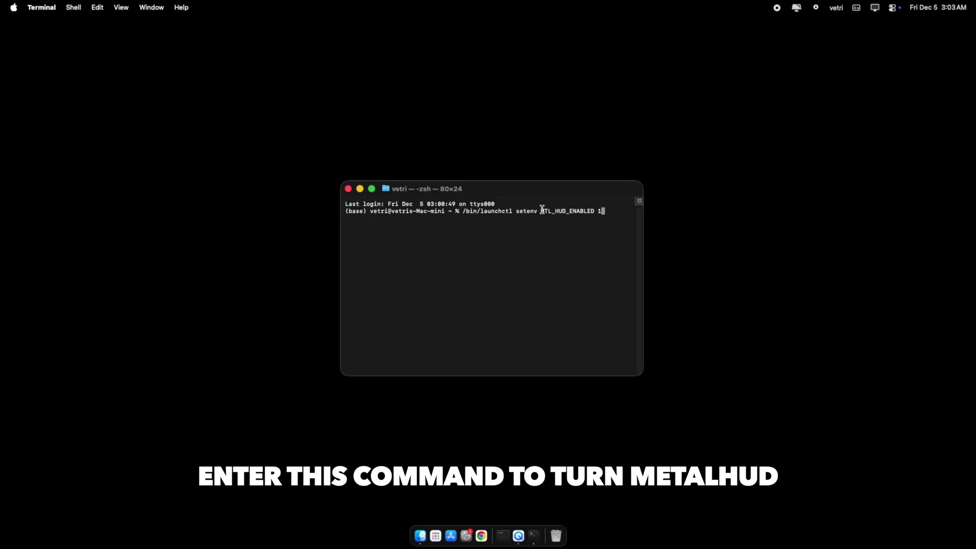
key(Return)
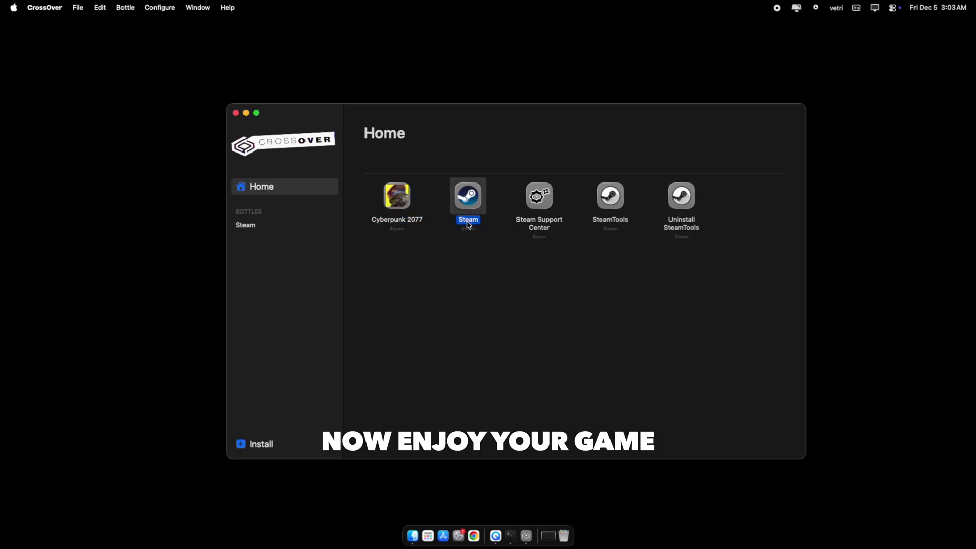
Start Steam from the CrossOver Steam bottle and launch Cyberpunk 2077 from its library.
double_click(462, 197)
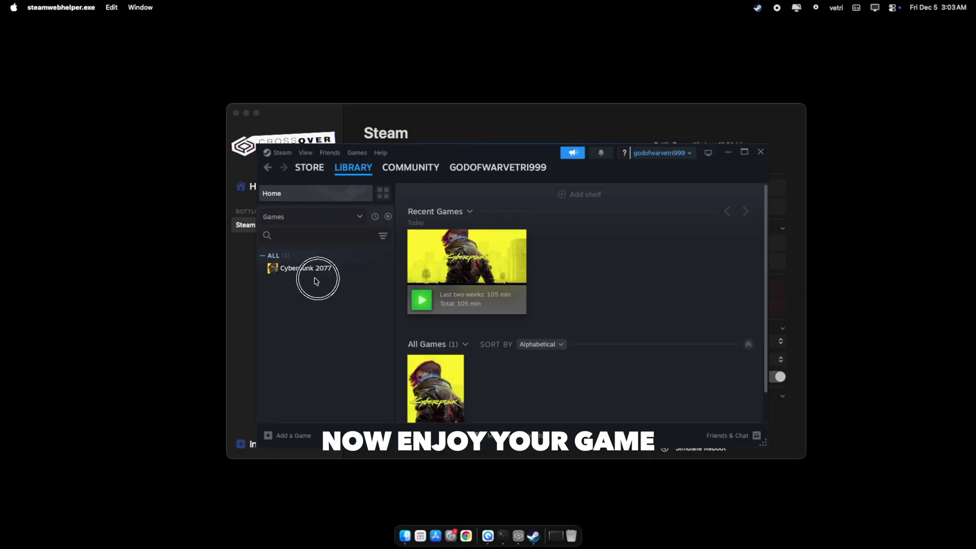
double_click(315, 268)
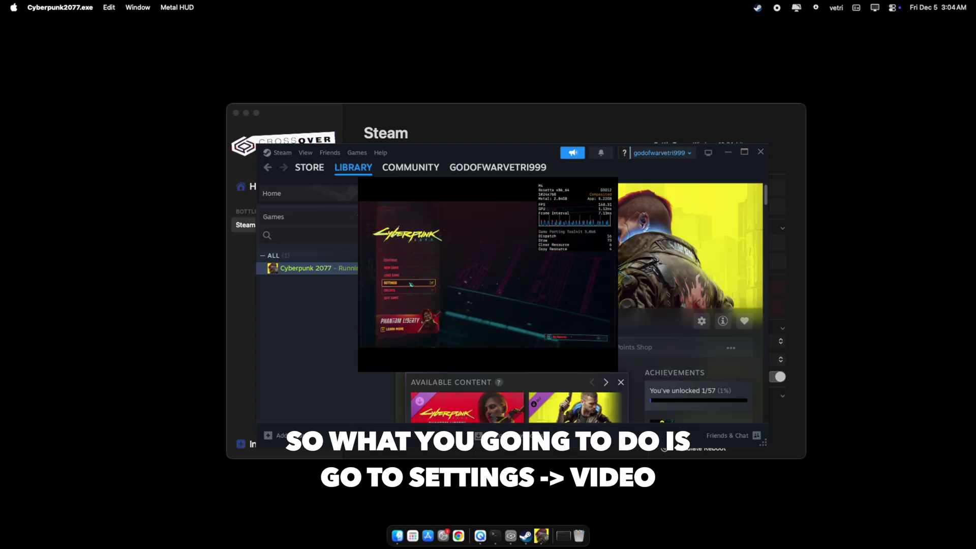
Open the game's Video settings and apply stepped resolutions starting from 1024x768.
click(384, 285)
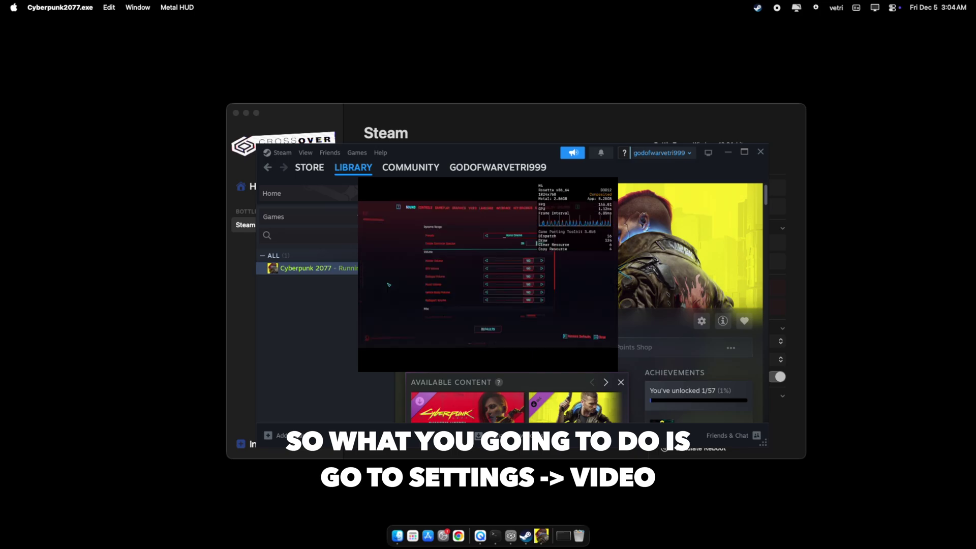
click(474, 208)
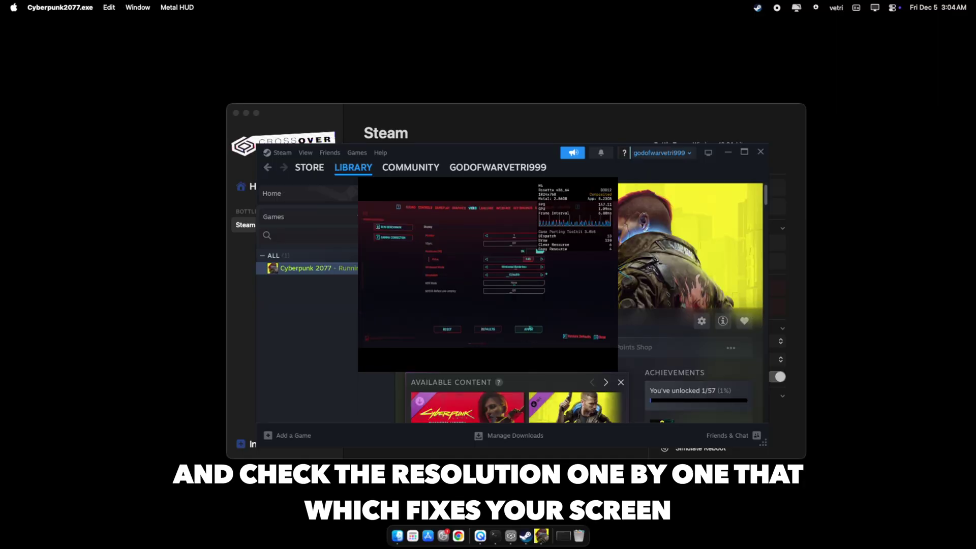
click(529, 328)
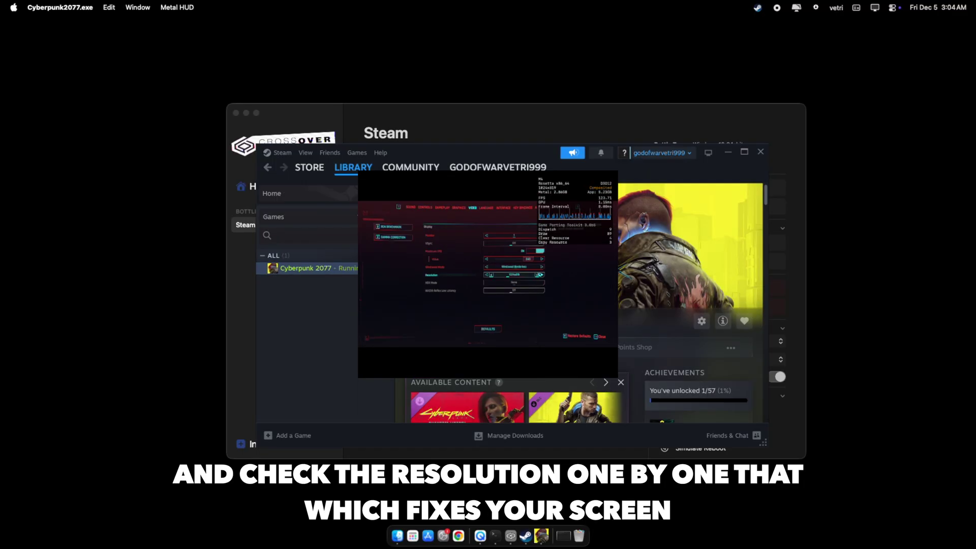
click(540, 275)
click(532, 329)
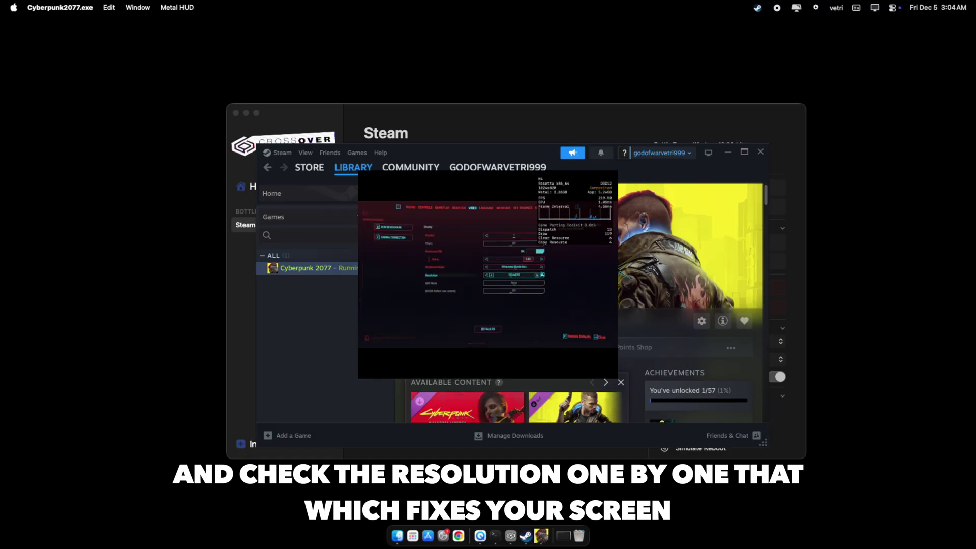
Apply 1280x720, 1280x800, 1280x960 and 1280x1024 in turn, then switch to CrossOver.
click(535, 328)
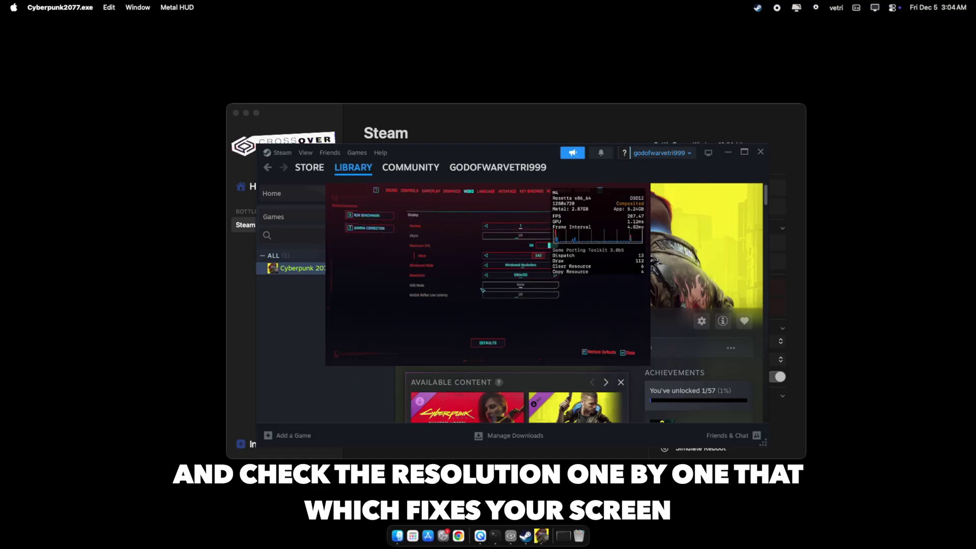
click(555, 275)
click(539, 342)
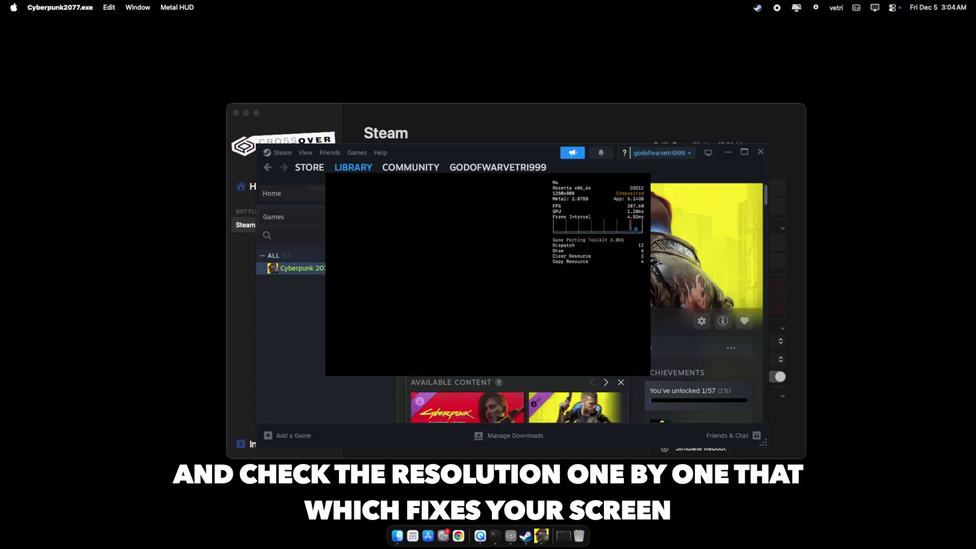
click(554, 276)
click(539, 343)
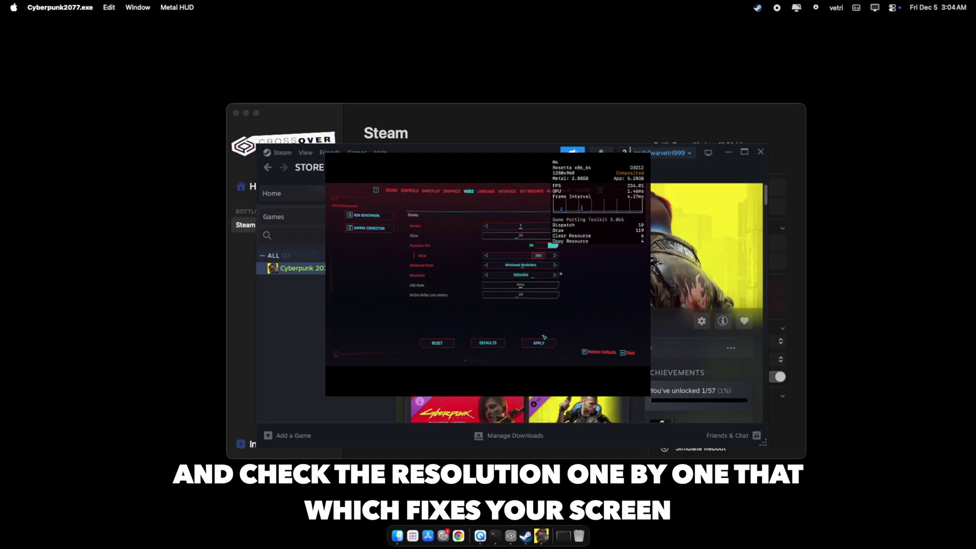
click(539, 343)
click(555, 274)
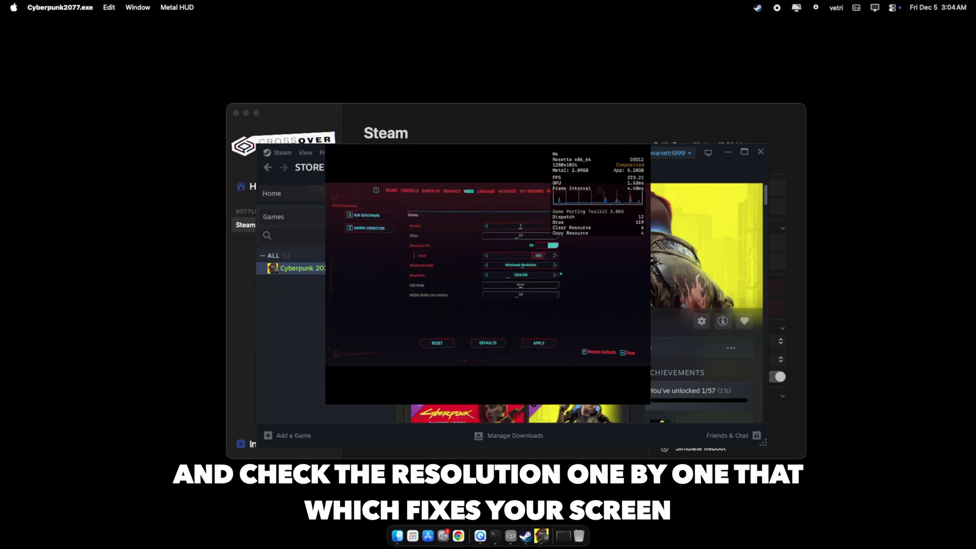
key(super+Tab)
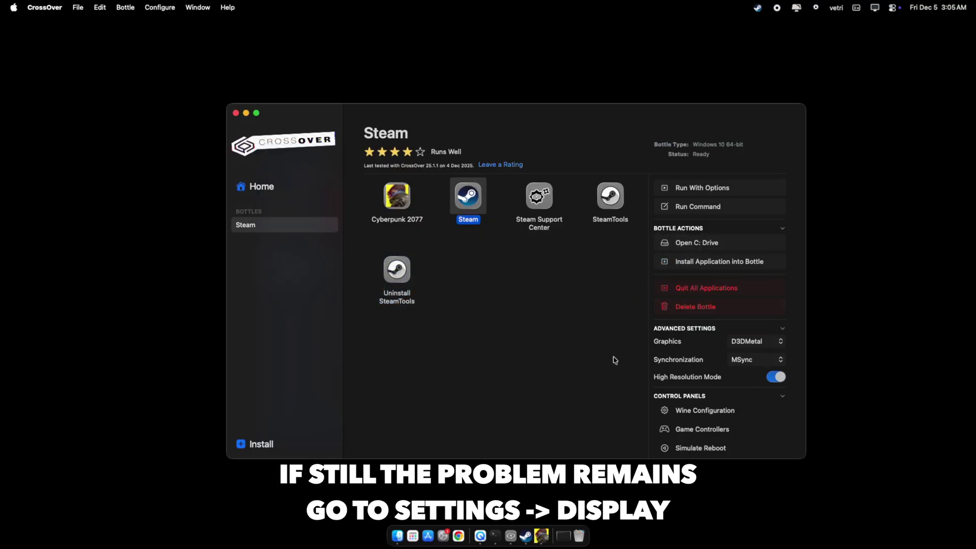
Quit Cyberpunk 2077 from its Dock icon, then close the CrossOver and Steam library windows.
right_click(542, 543)
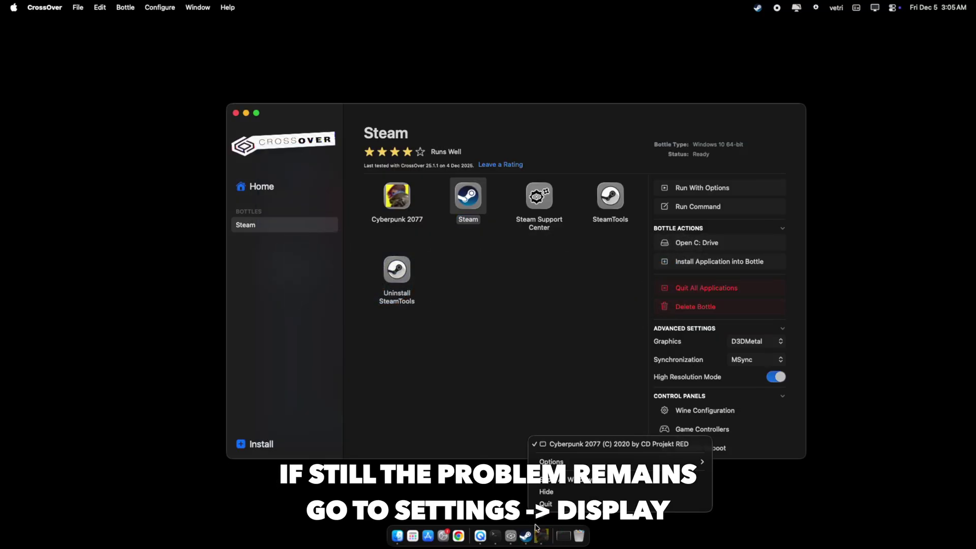
click(549, 505)
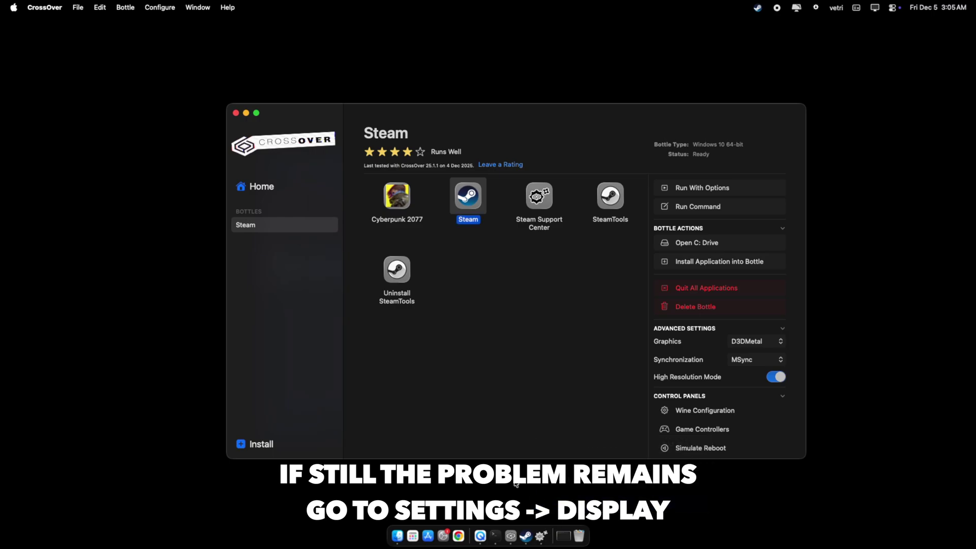
click(235, 113)
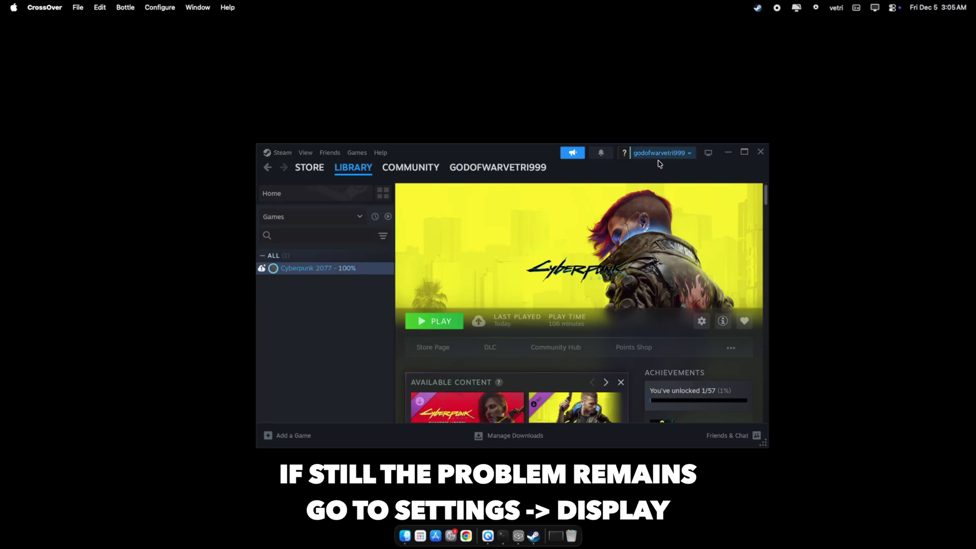
click(758, 153)
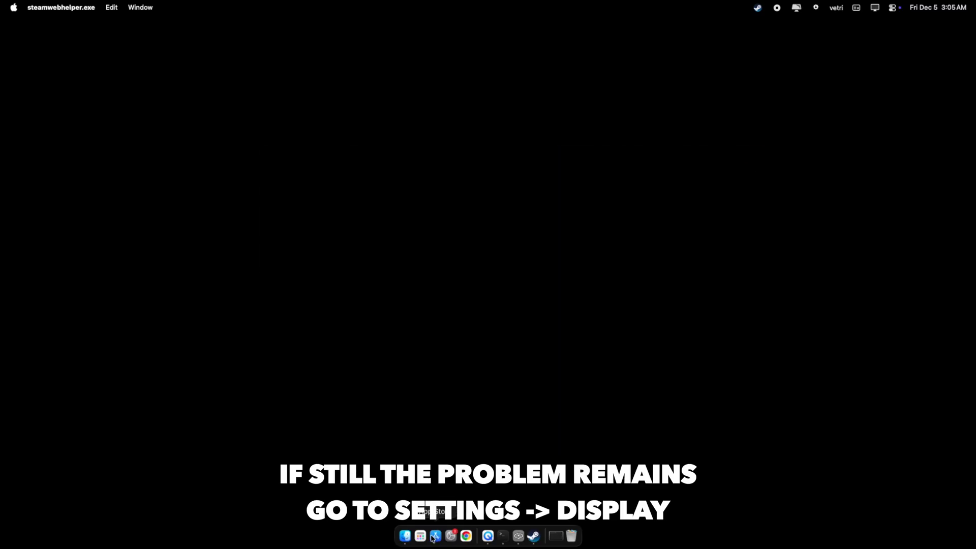
In System Settings' Displays, show all resolutions and switch the display to 960 × 540 (HiDPI).
click(451, 536)
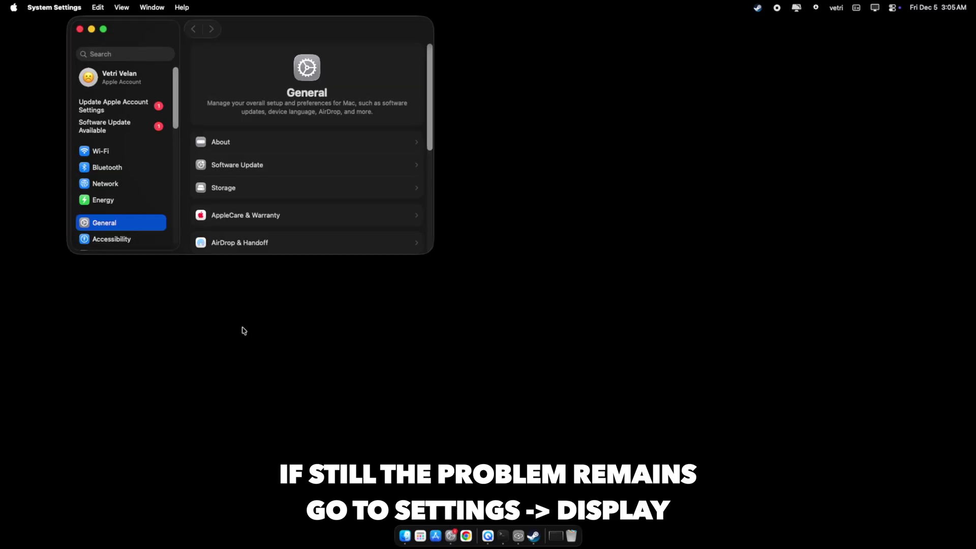
scroll(210, 200, down, 2)
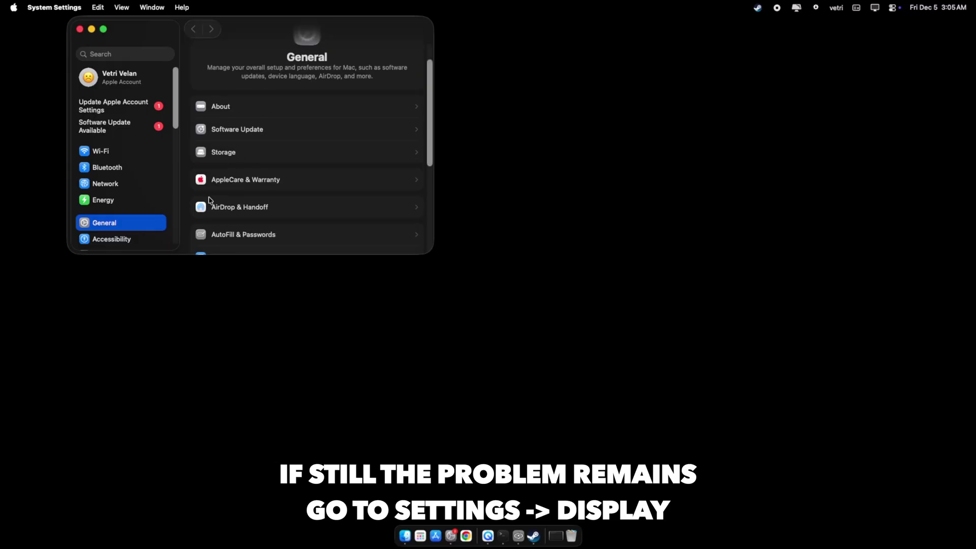
scroll(142, 212, down, 4)
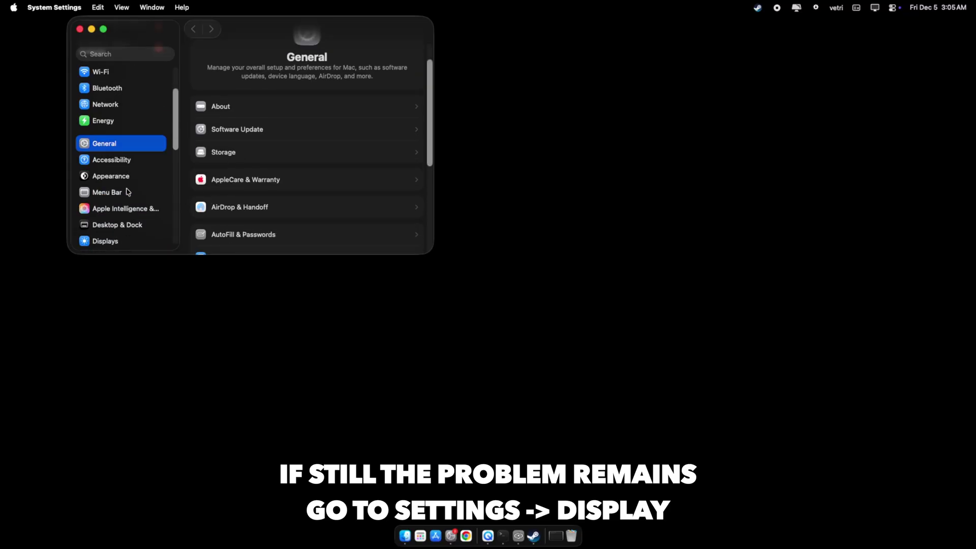
scroll(138, 191, down, 3)
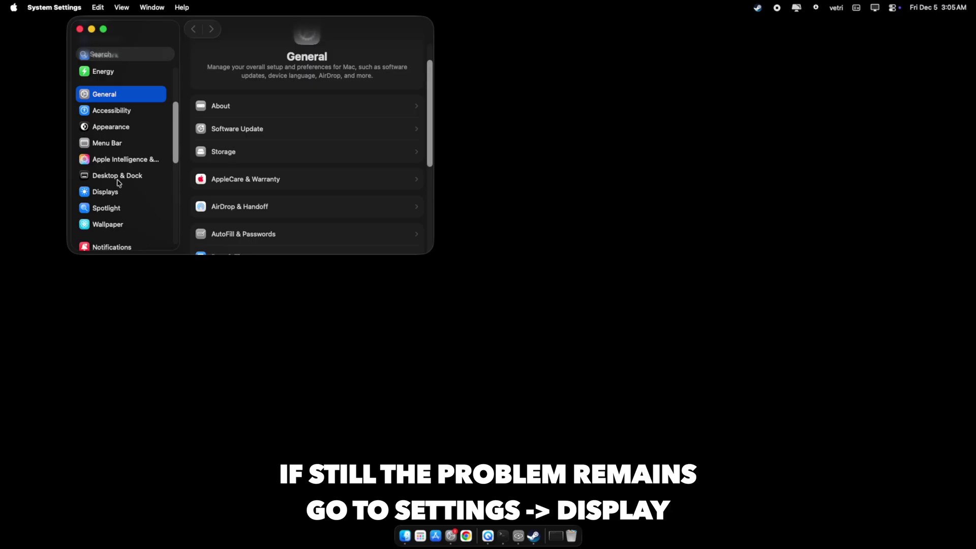
click(116, 188)
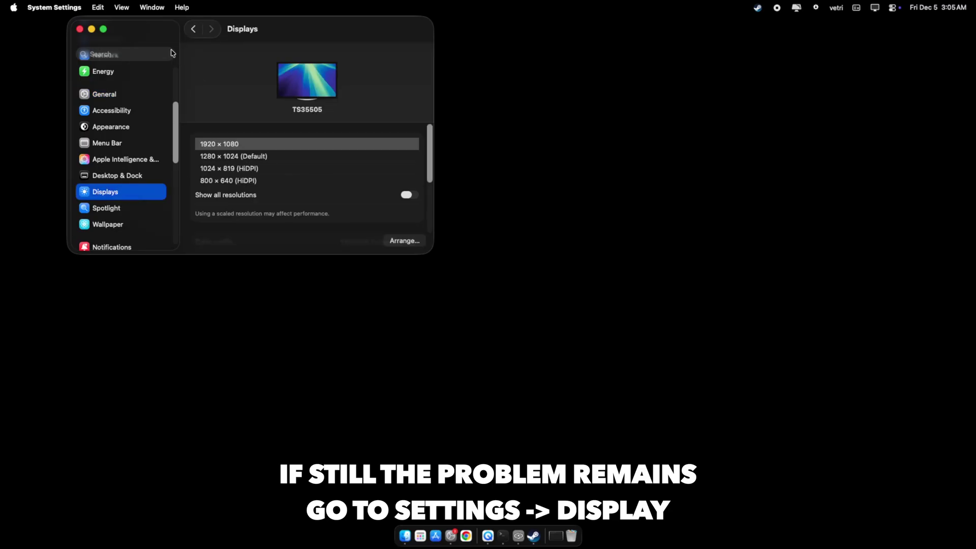
click(105, 30)
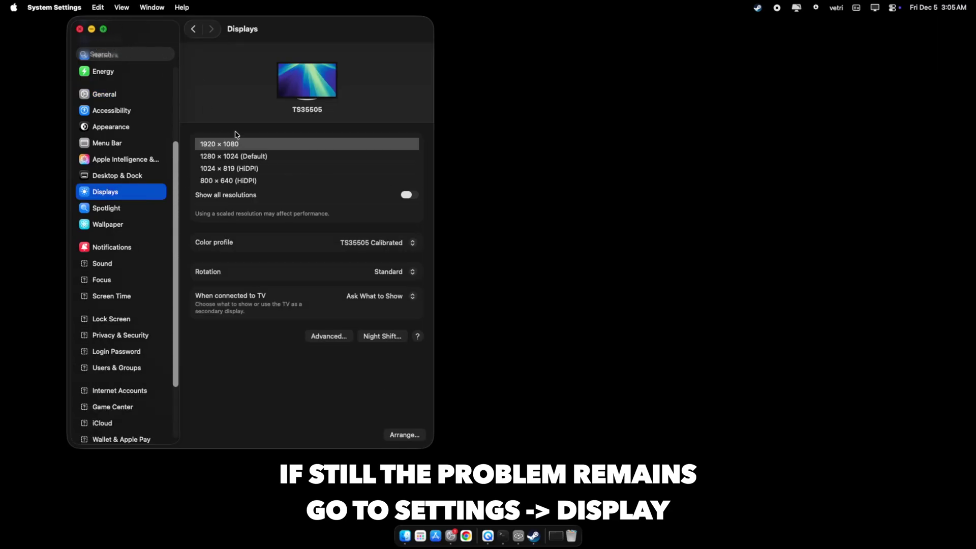
click(407, 196)
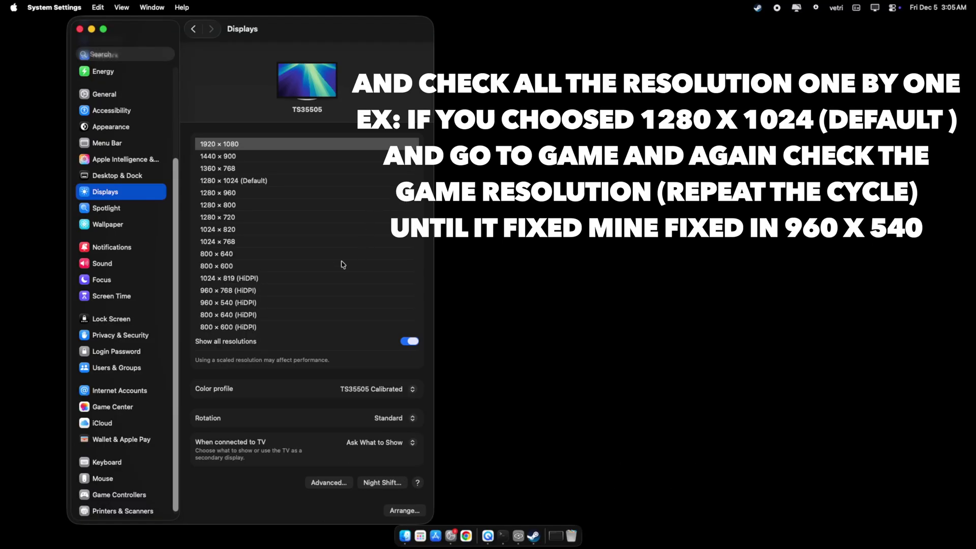
click(218, 304)
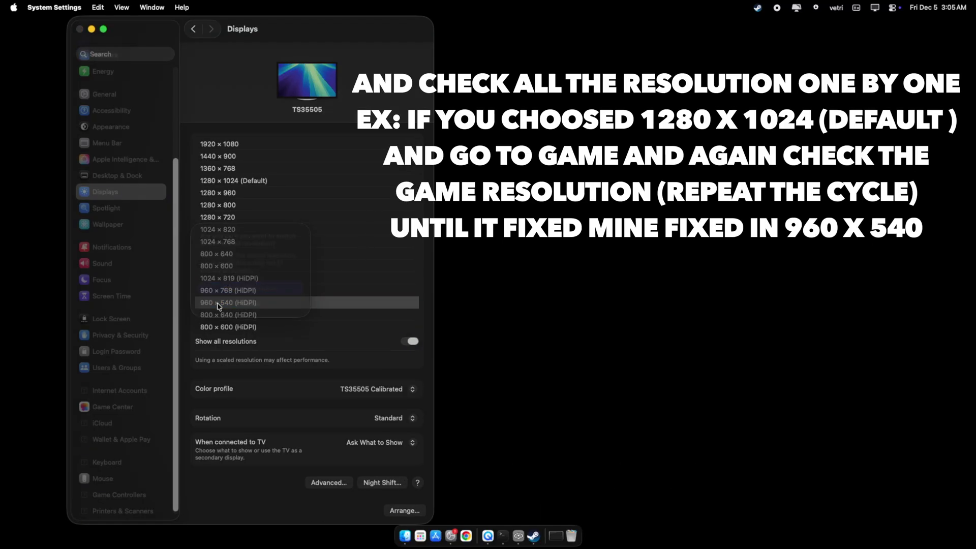
click(188, 286)
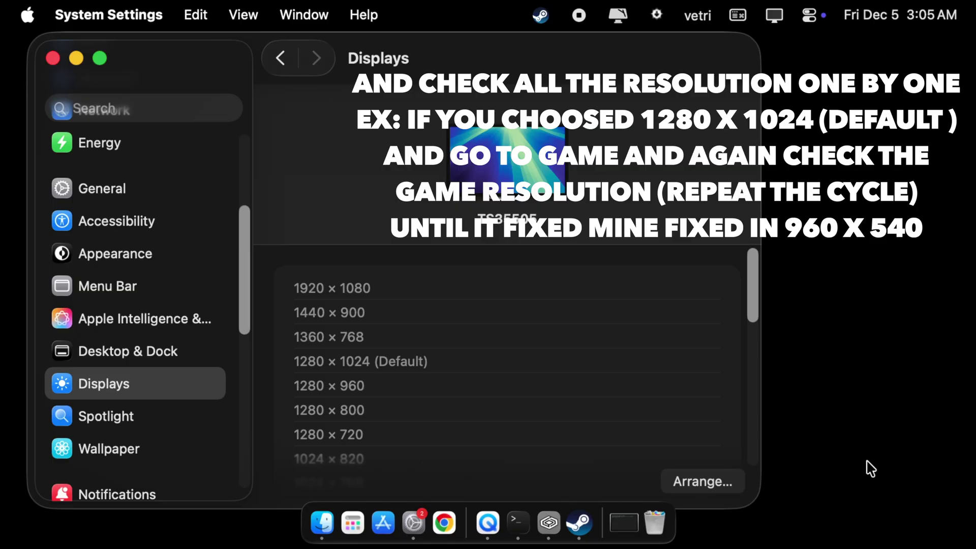
Choose Restart… from the Apple menu to reboot the Mac.
scroll(457, 422, down, 10)
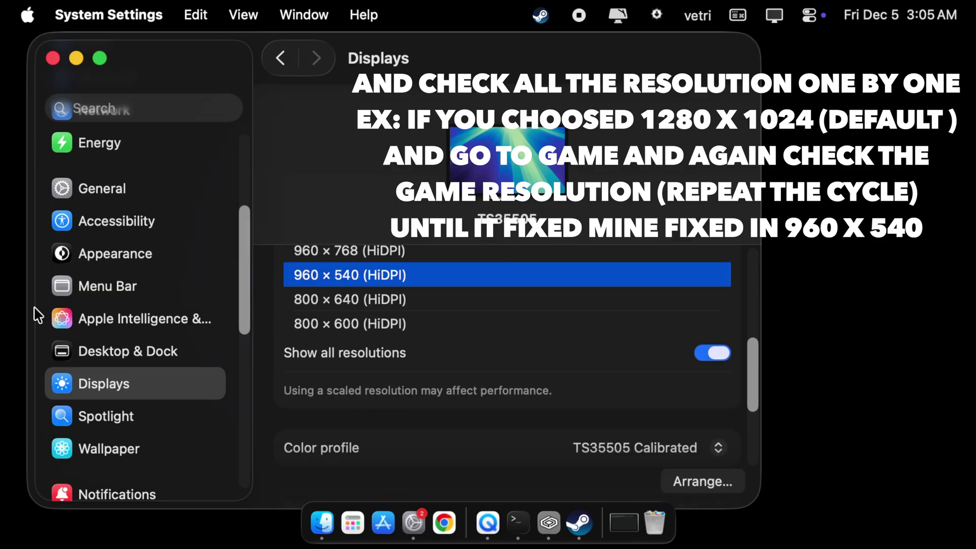
scroll(307, 309, up, 4)
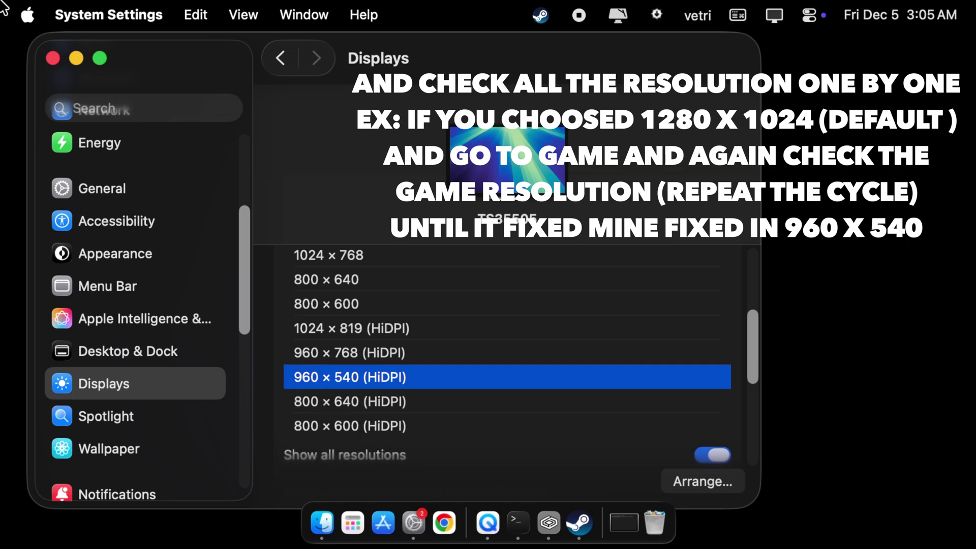
click(28, 15)
click(130, 246)
click(27, 15)
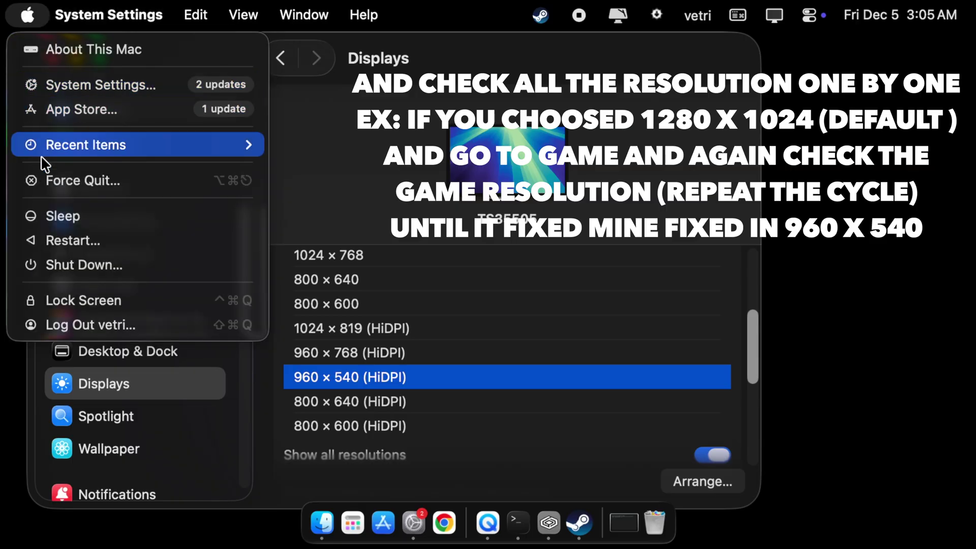
click(89, 247)
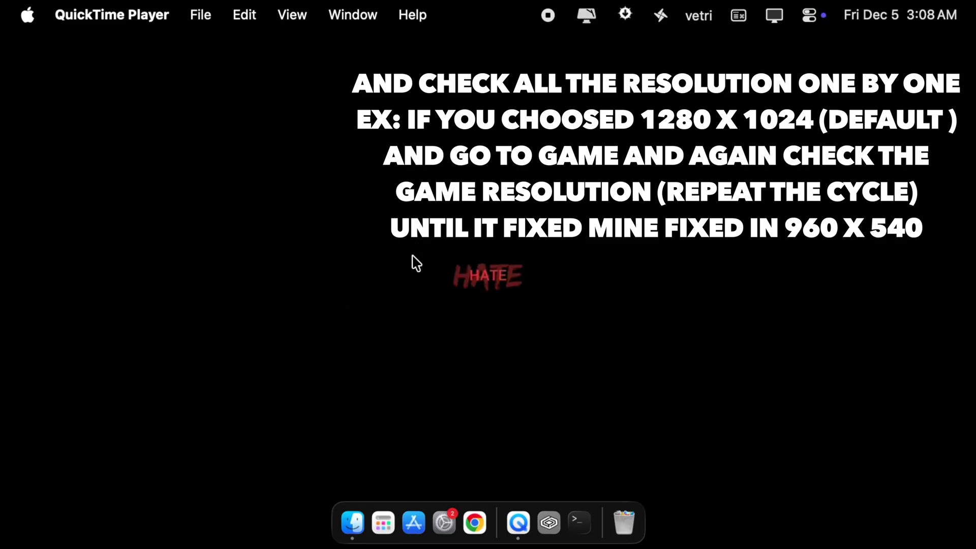
Run /bin/launchctl setenv MTL_HUD_ENABLED 1 in Terminal, then minimize Terminal to return to CrossOver.
key(super+space)
text(terminal.app)
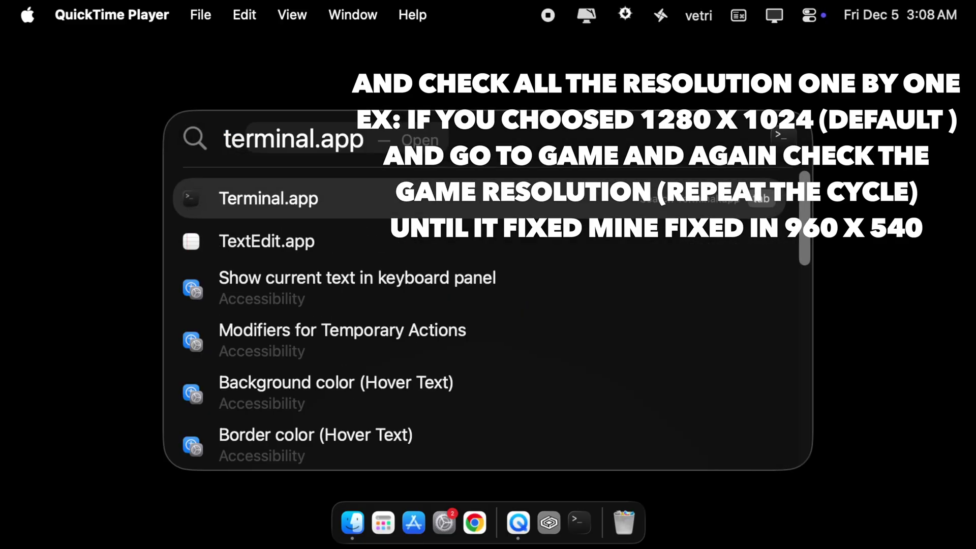
key(Return)
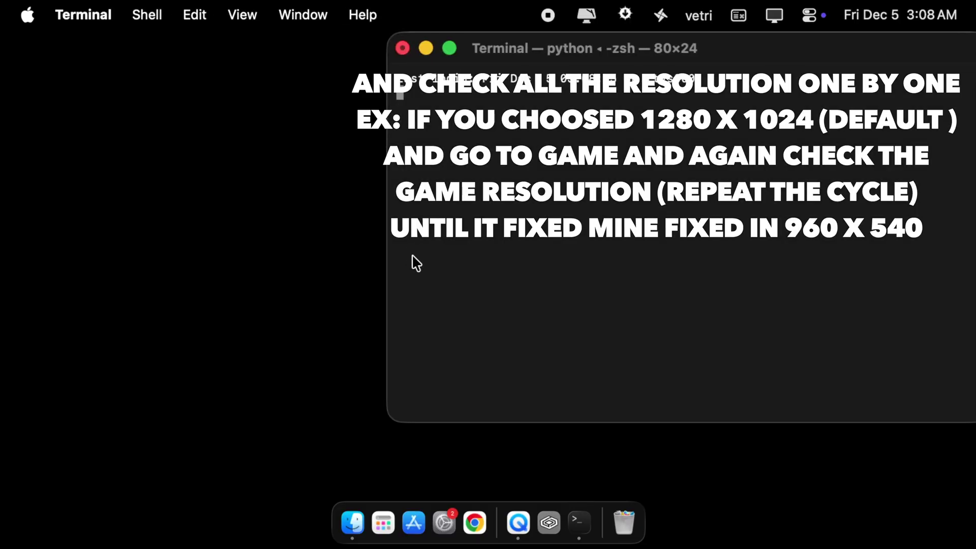
drag(736, 41, 542, 71)
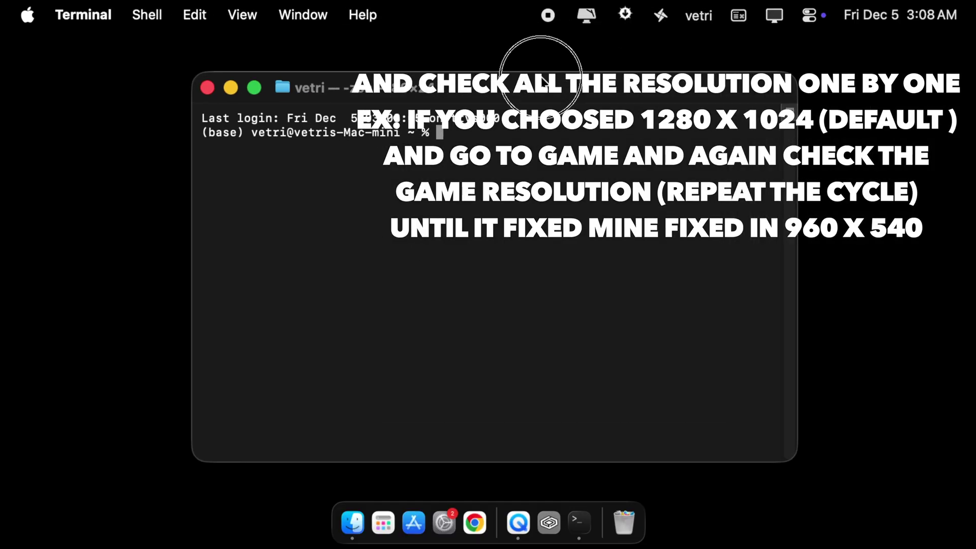
text(/bin/launchctl setenv MTL_HUD_ENABLED 1)
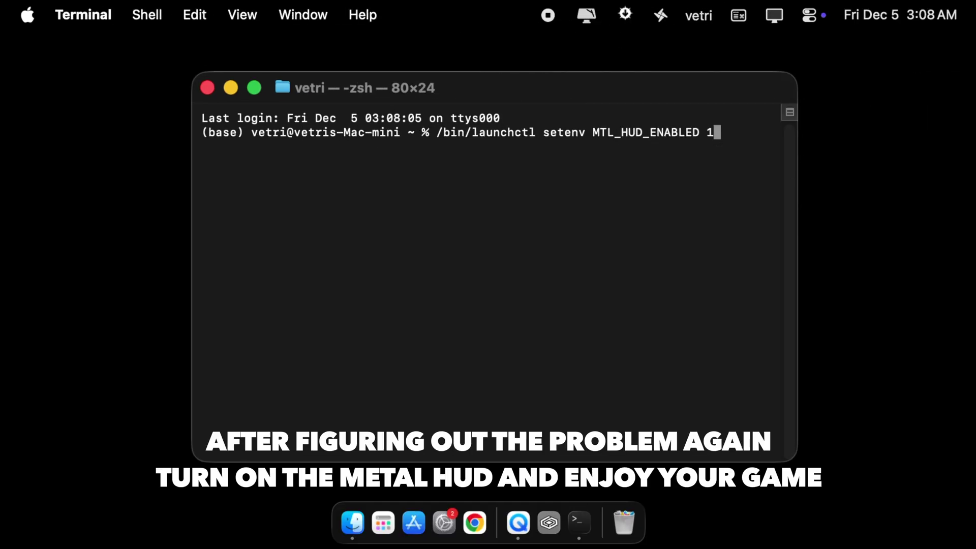
key(Return)
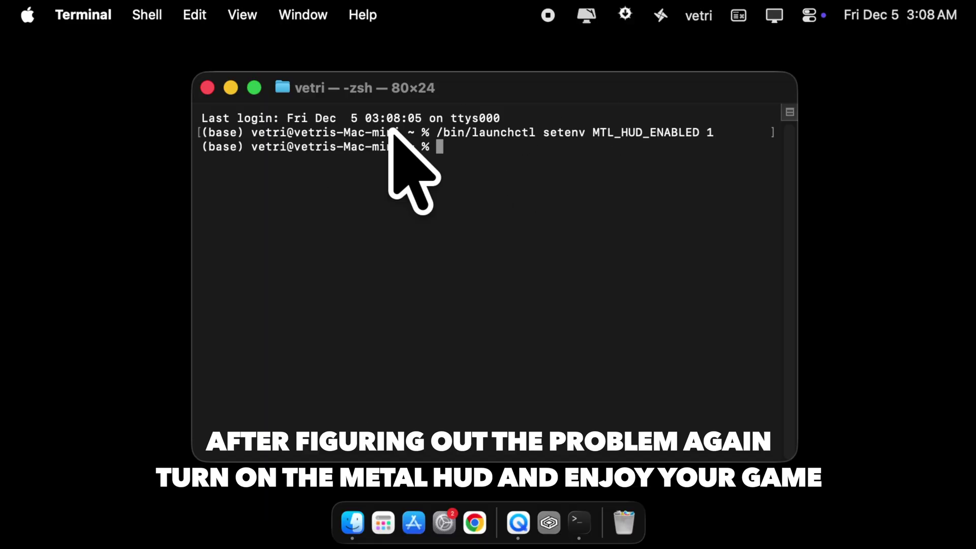
click(230, 88)
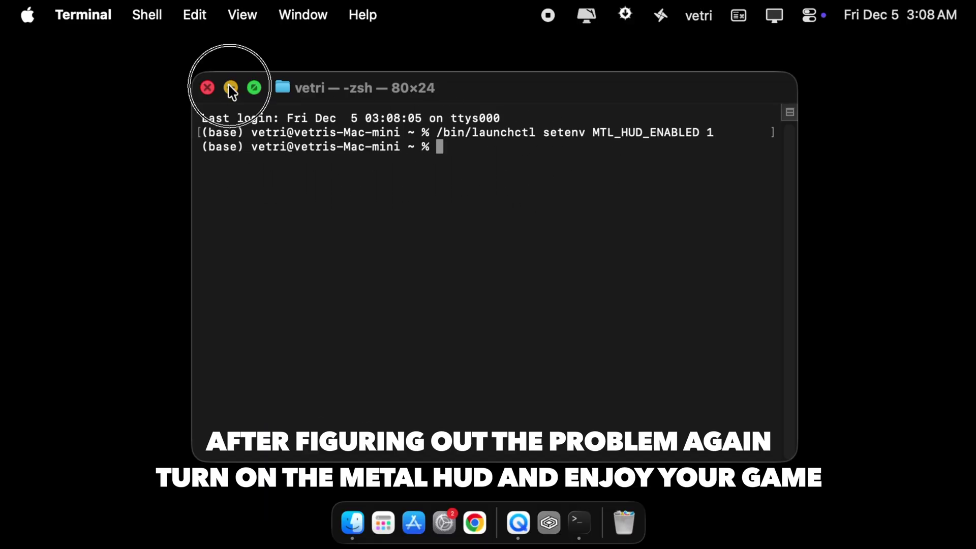
click(533, 522)
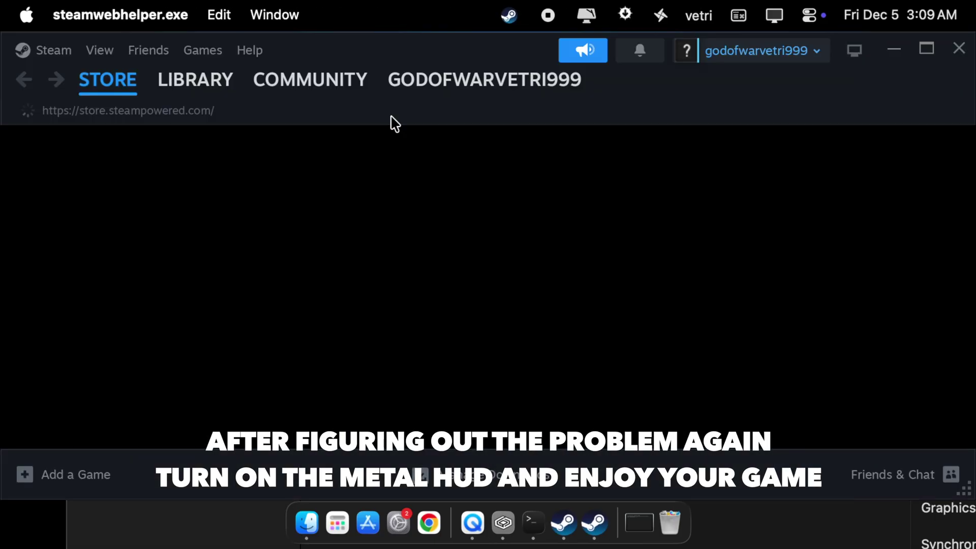
Launch Cyberpunk 2077 from the Steam library and get past the press-to-continue screen.
click(195, 79)
double_click(127, 281)
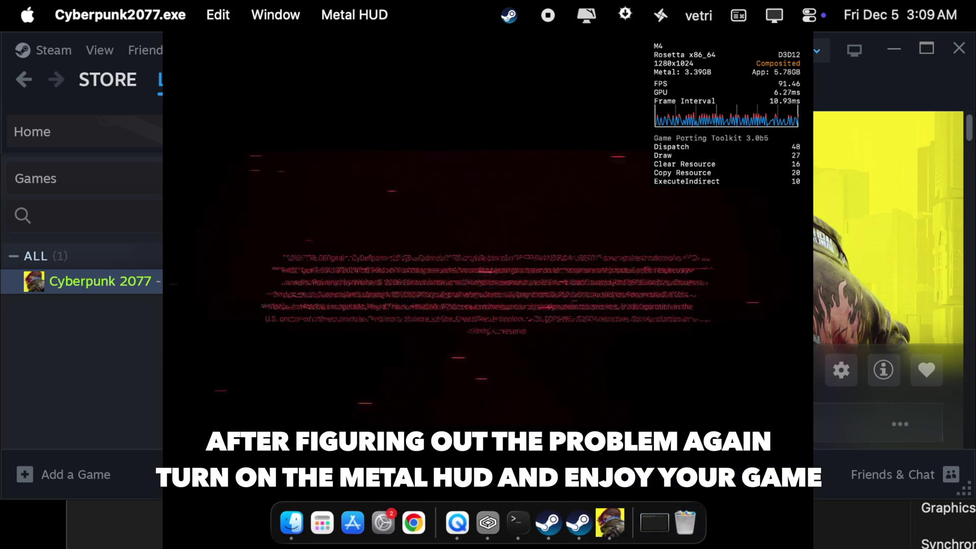
key(space)
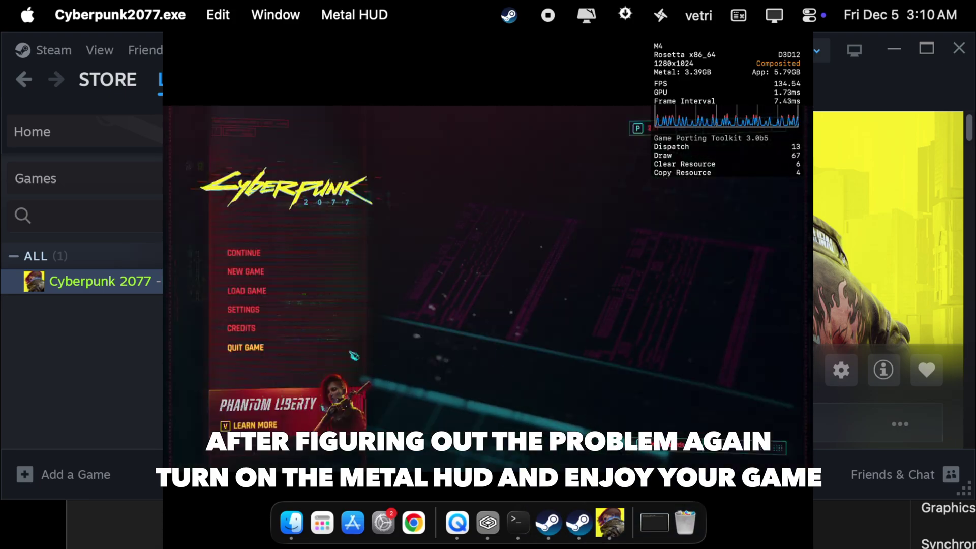
In the game's video settings, change the resolution from 1280x1024 to 1920x1080 and apply it.
click(256, 308)
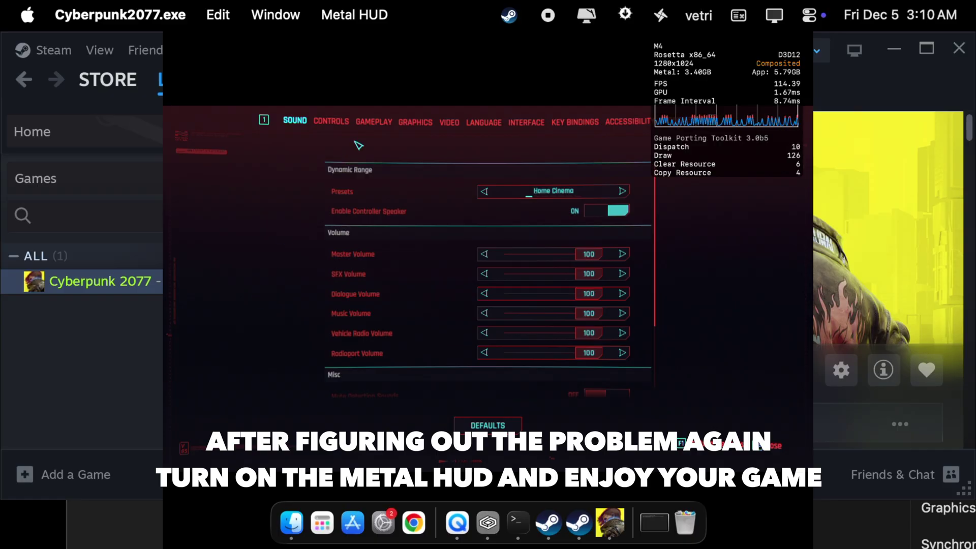
click(449, 123)
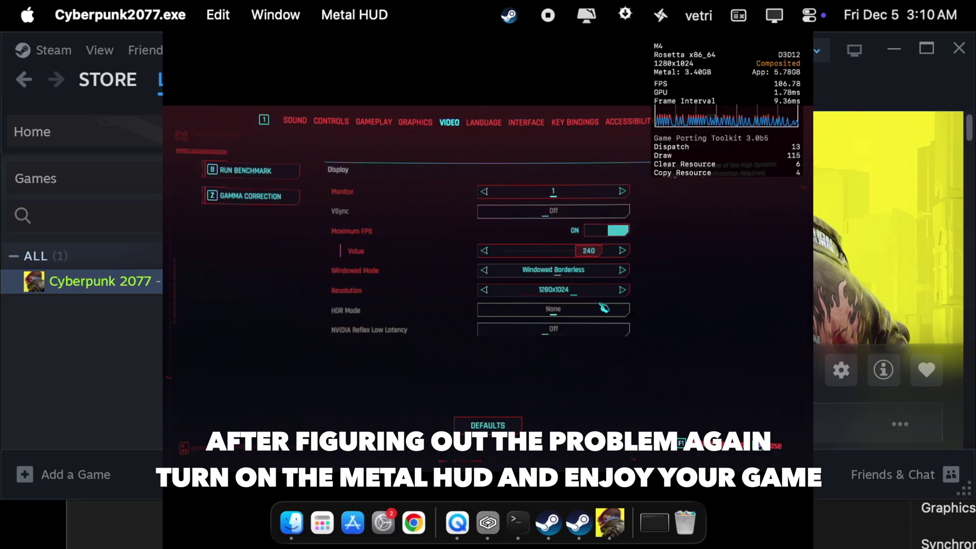
click(622, 290)
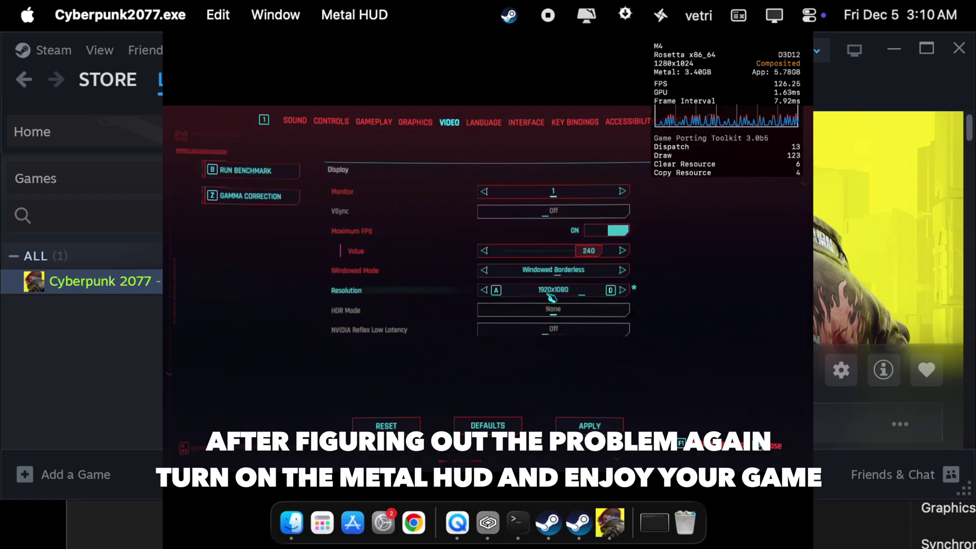
click(587, 425)
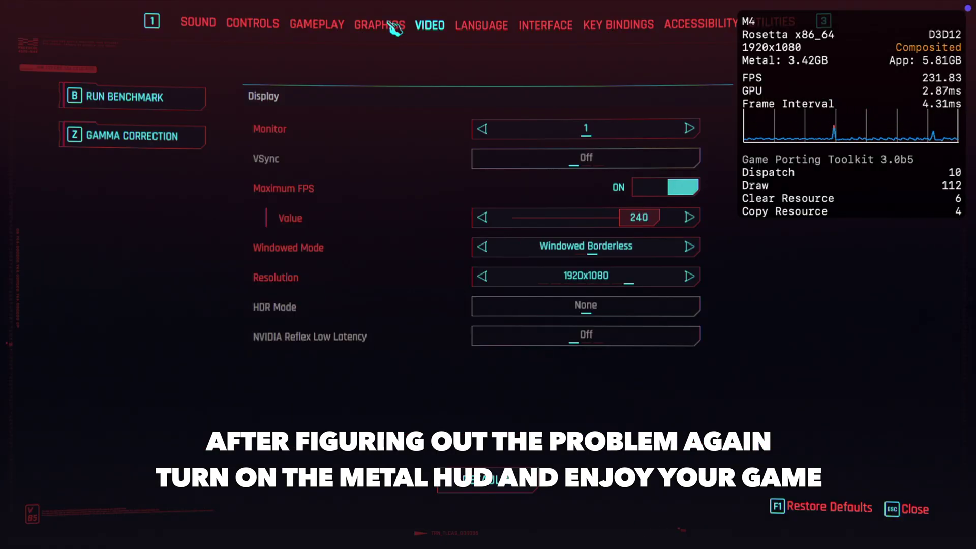
Set Graphics quick preset to Ultra, FSR 3 Performance scaling with FSR 3 Frame Generation, and apply.
click(391, 23)
click(687, 129)
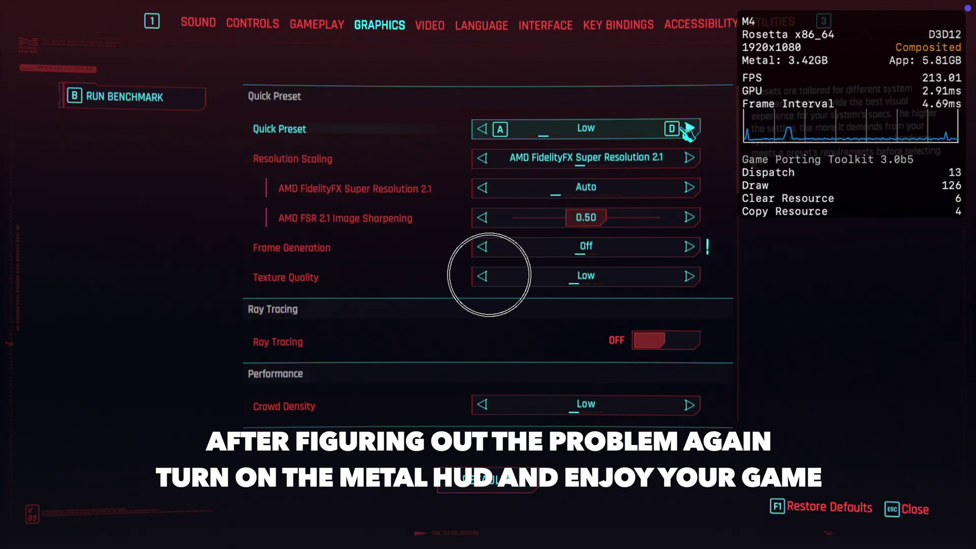
click(687, 129)
click(687, 129)
click(687, 129)
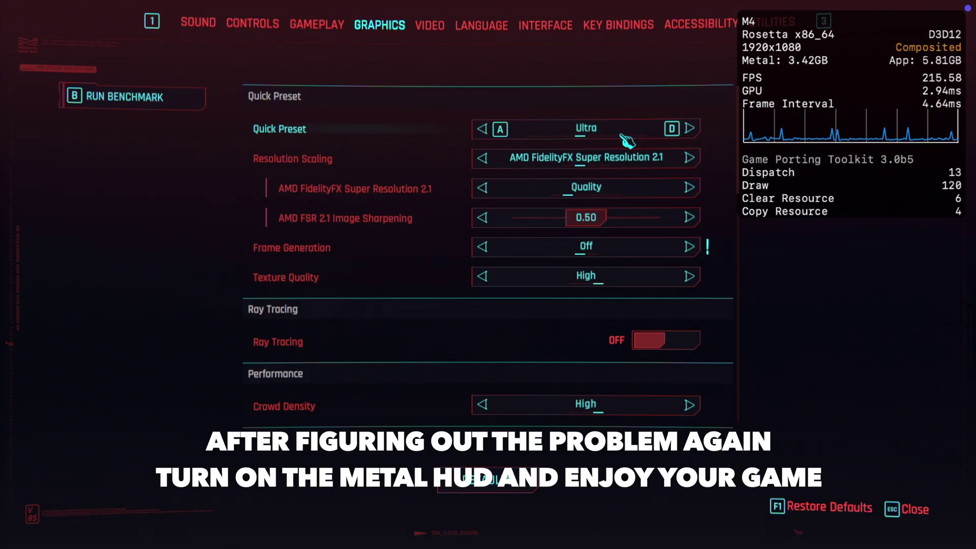
click(688, 158)
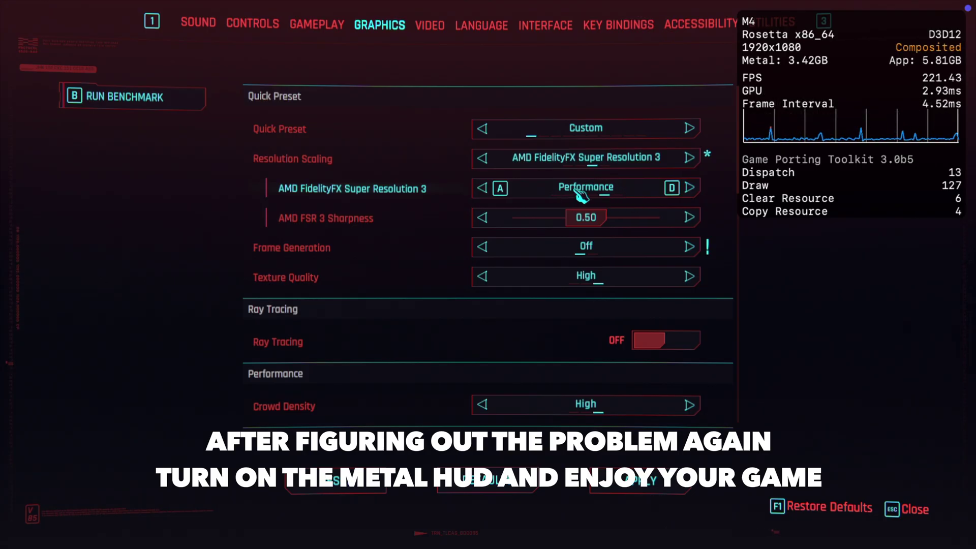
click(689, 247)
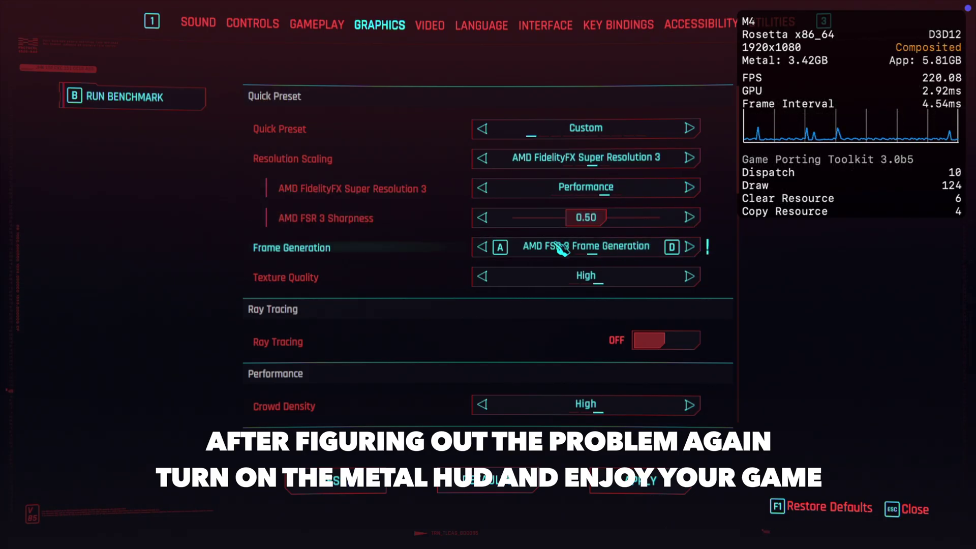
click(662, 492)
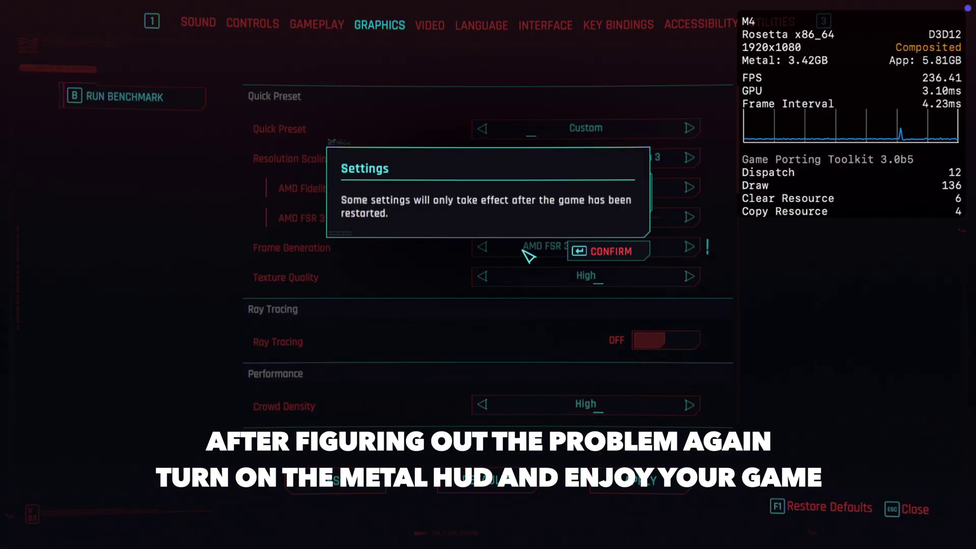
key(Return)
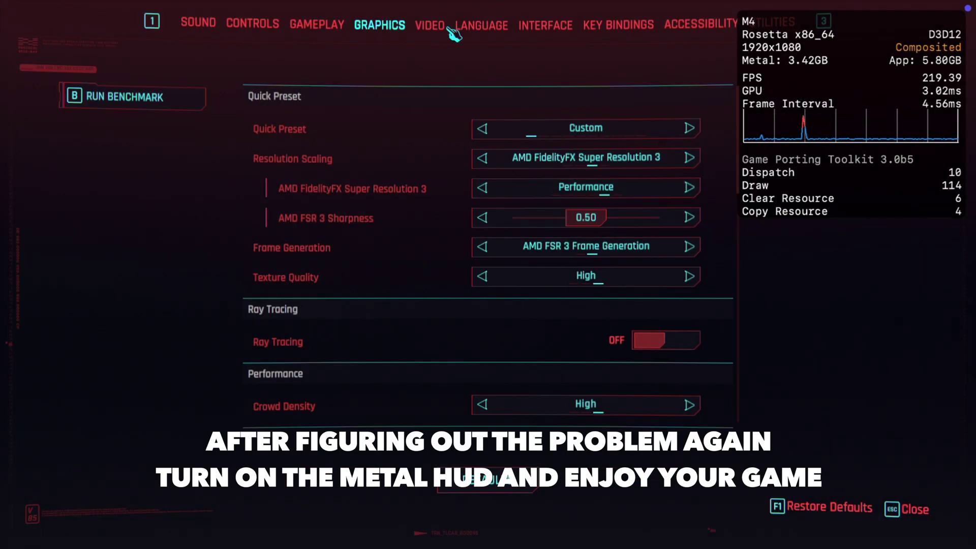
click(429, 25)
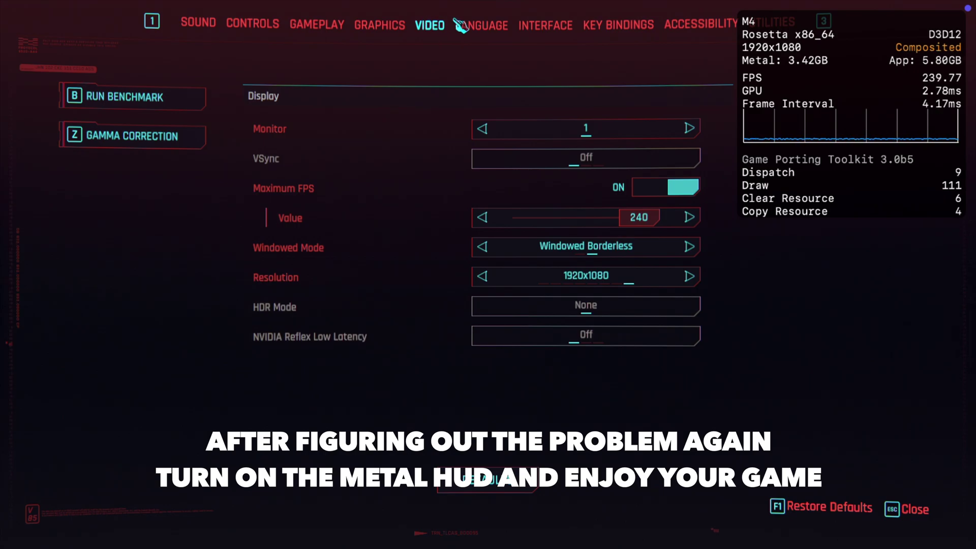
click(665, 187)
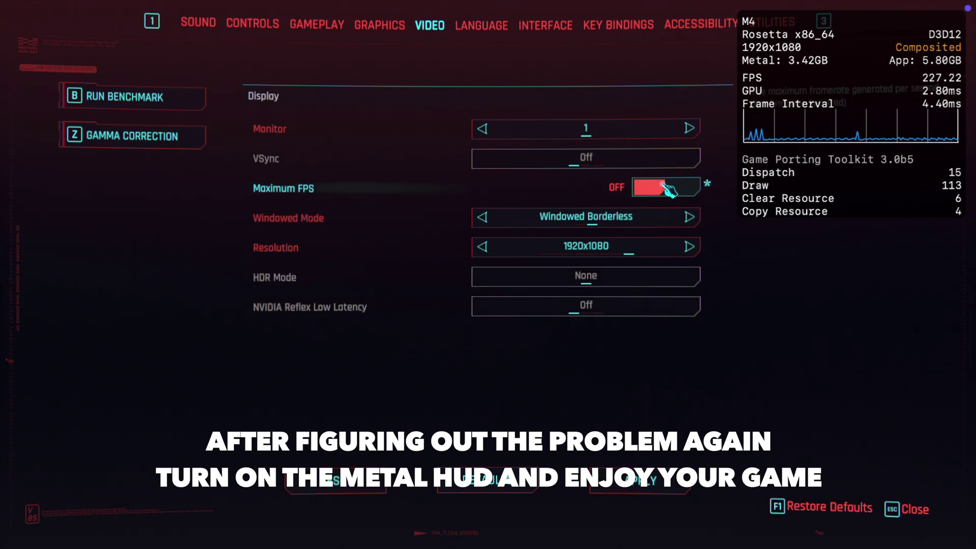
click(666, 188)
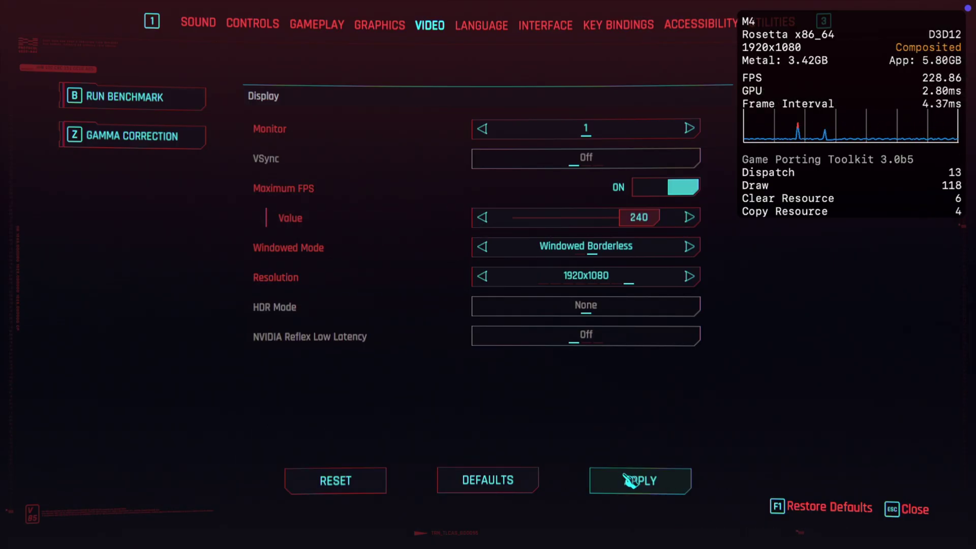
click(643, 494)
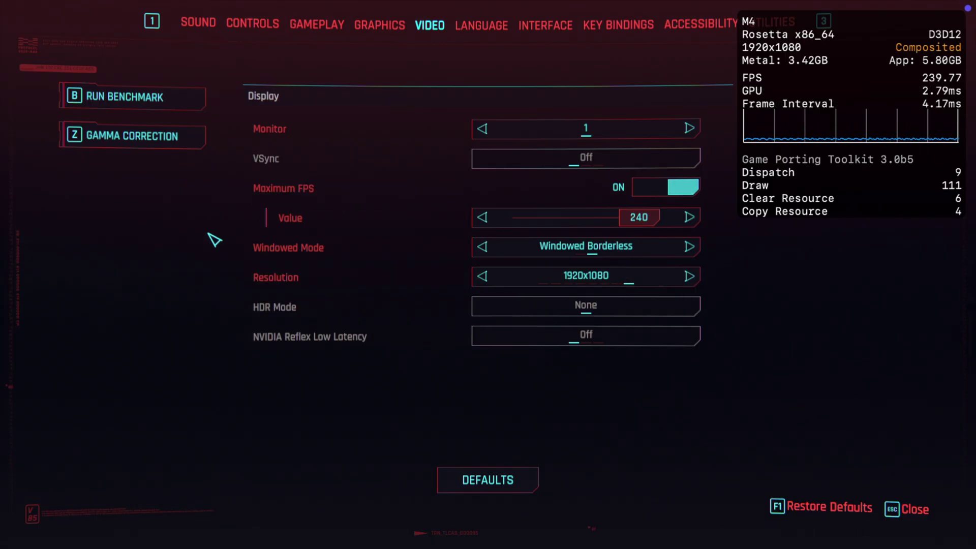
key(super+Tab)
key(super+Tab)
key(super+Tab)
key(super+Tab)
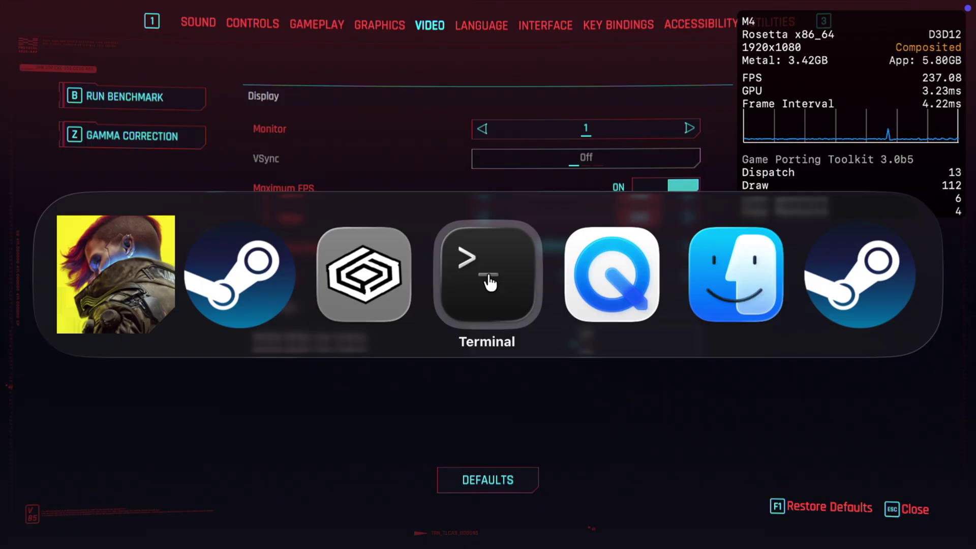
Switch out of the game and relaunch Cyberpunk 2077 with the PLAY button in Steam.
key(super+Tab)
key(super+Tab)
key(super+Tab)
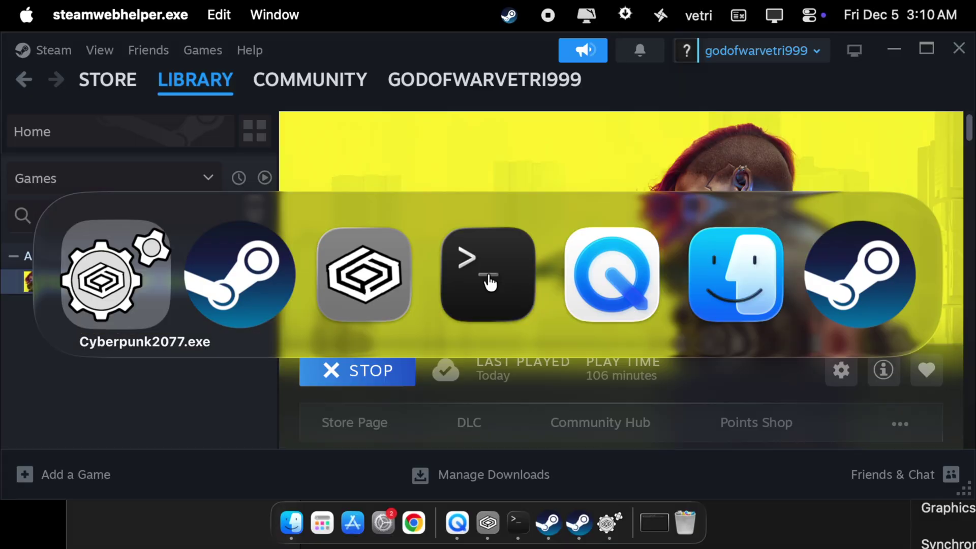
click(489, 280)
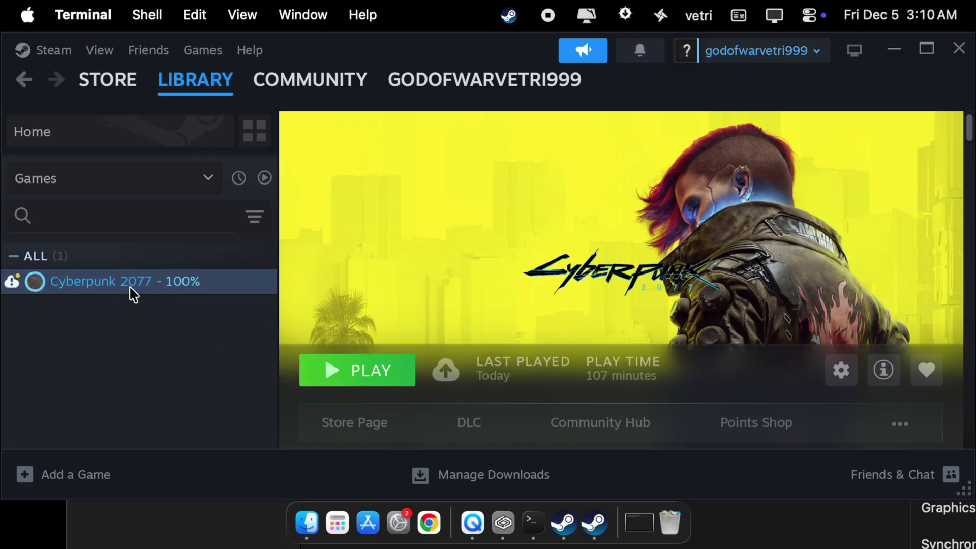
click(340, 366)
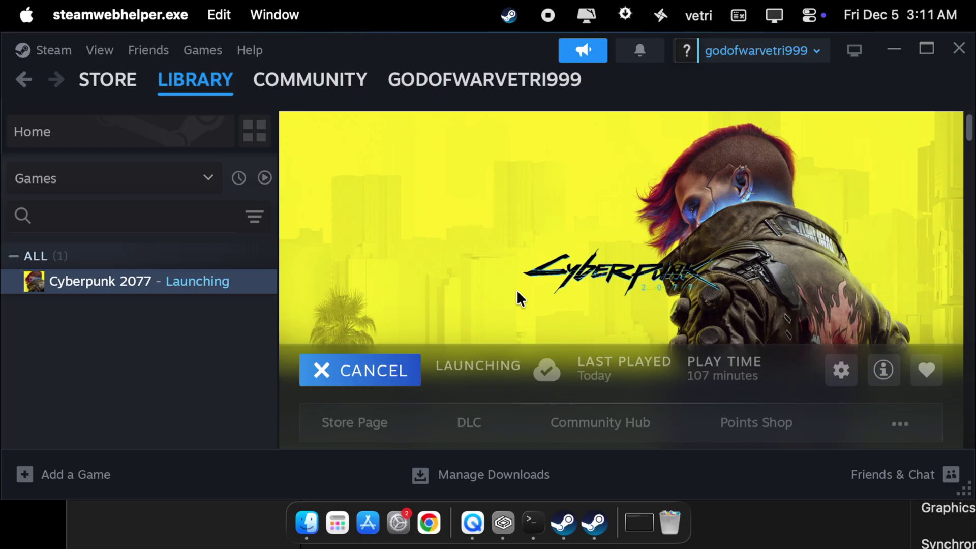